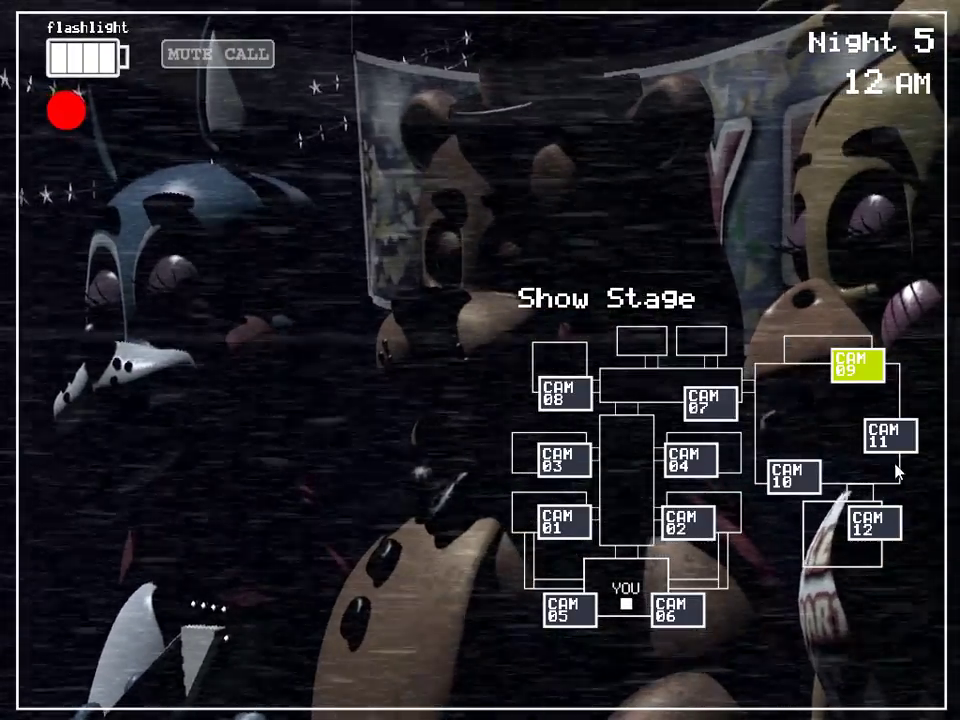
# Step: Wind the music box on the Prize Corner camera (CAM 11), then flash the hallway
pyautogui.click(890, 433)
pyautogui.moveTo(400, 562)
pyautogui.mouseDown()
pyautogui.moveTo(440, 568)
pyautogui.moveTo(423, 578)
pyautogui.moveTo(425, 570)
pyautogui.mouseUp()
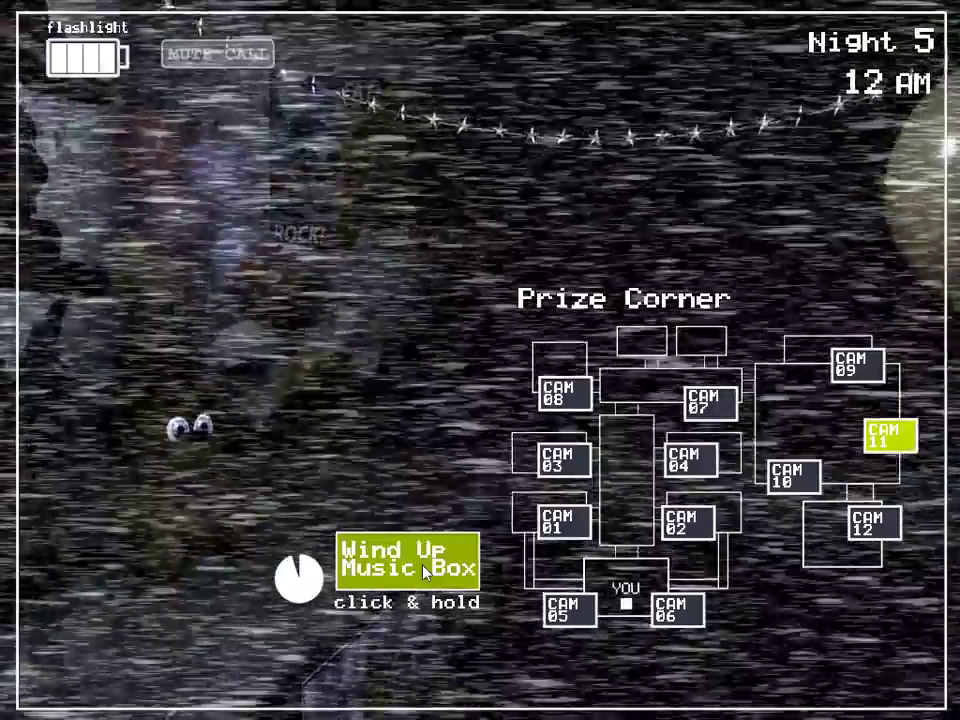
pyautogui.click(700, 680)
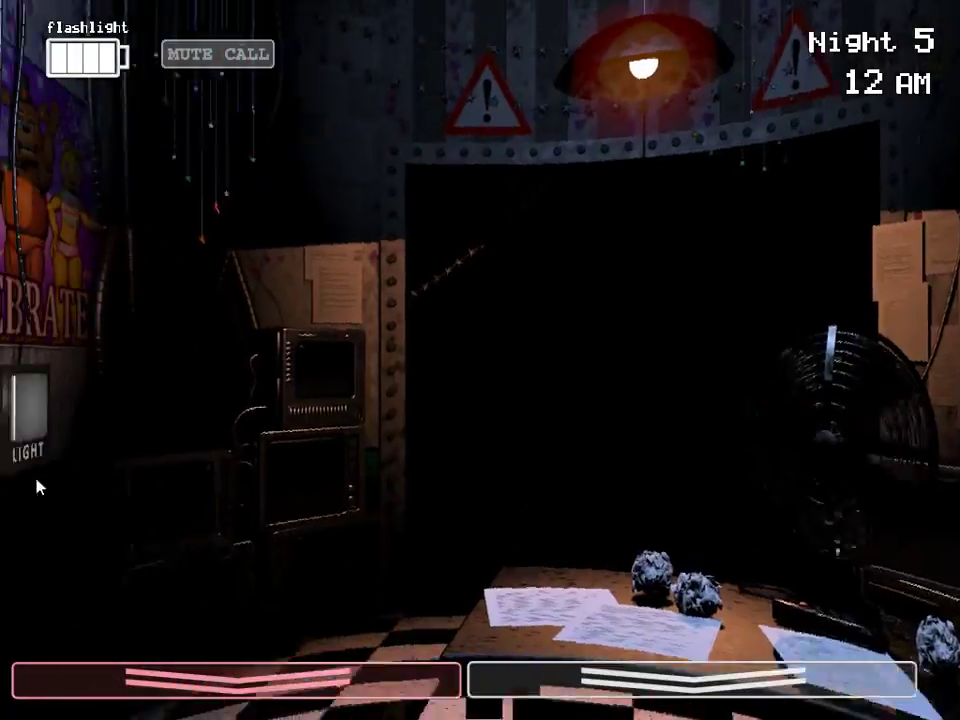
pyautogui.press('ctrl')
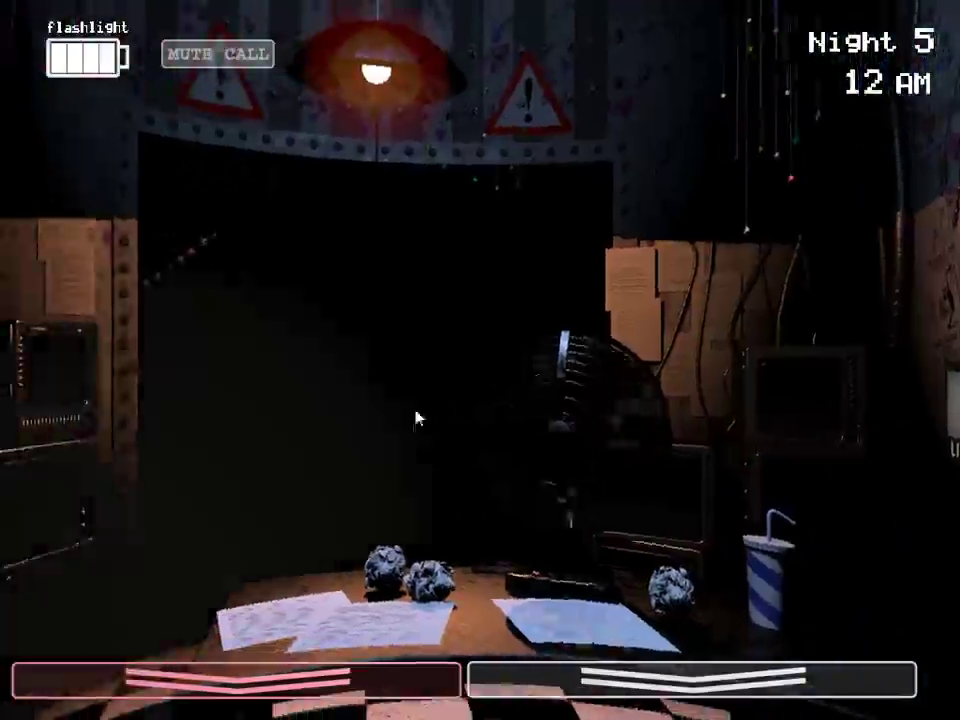
# Step: Top up the music box again, then flash the hallway and look right
pyautogui.click(700, 680)
pyautogui.moveTo(408, 565); pyautogui.dragTo(425, 565)
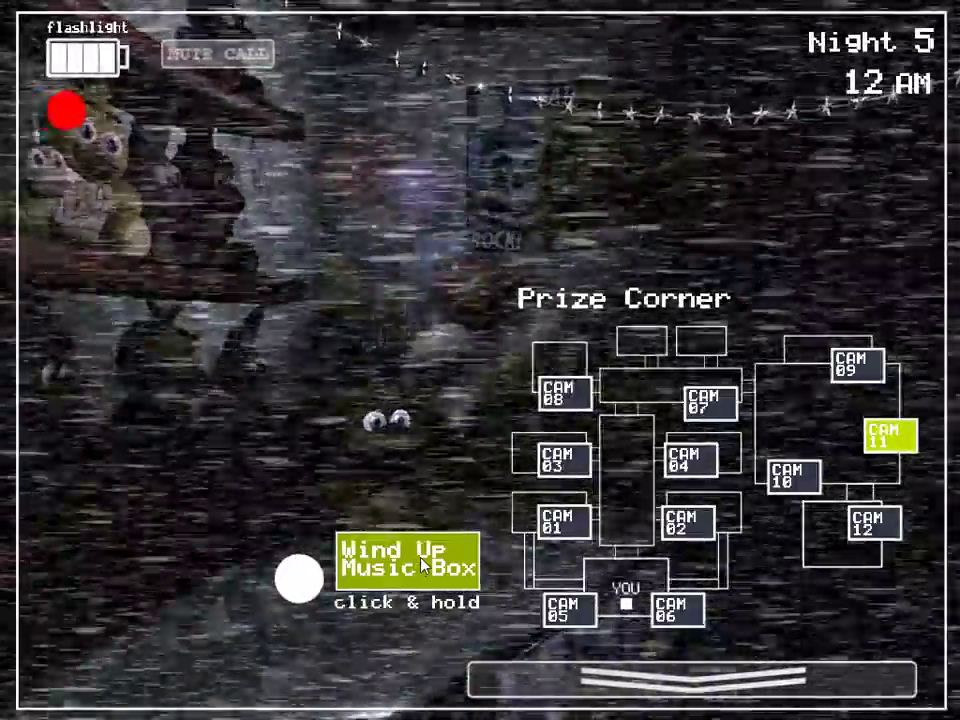
pyautogui.click(690, 680)
pyautogui.press('ctrl')
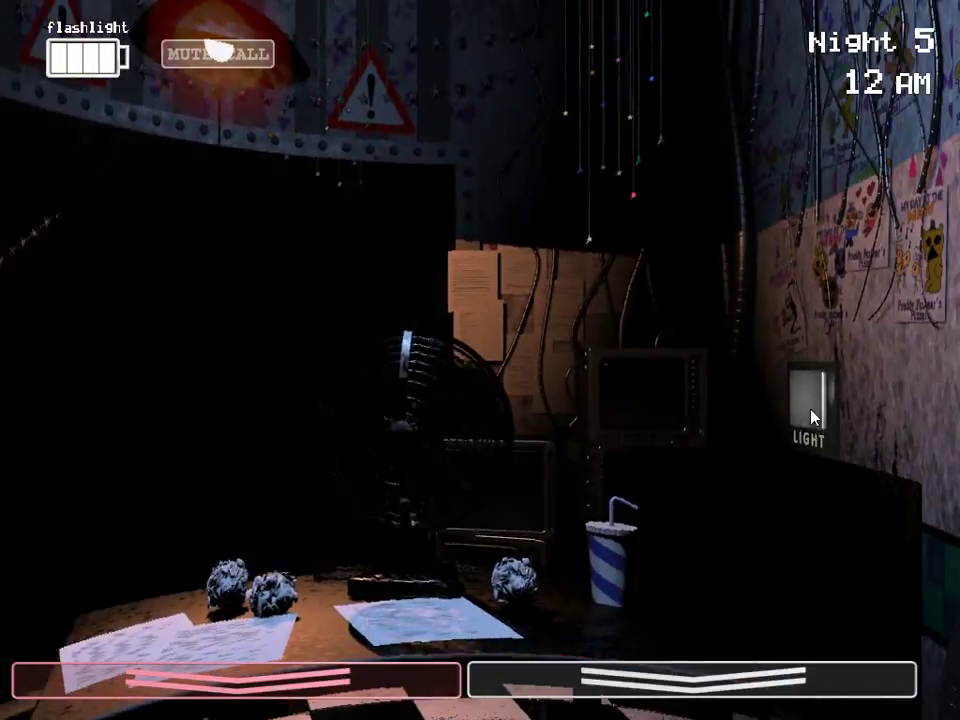
pyautogui.press('ctrl')
# Step: Rewind the music box, then flash the hallway and light the right air vent
pyautogui.click(714, 690)
pyautogui.moveTo(400, 555); pyautogui.dragTo(403, 553)
pyautogui.click(710, 680)
pyautogui.press('ctrl')
pyautogui.press('ctrl')
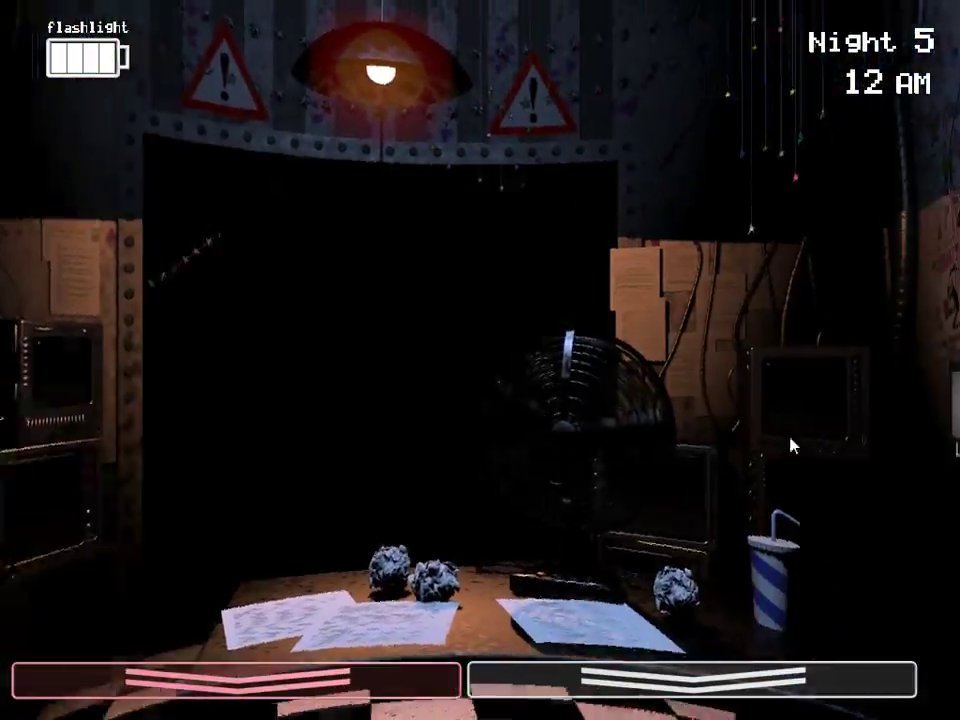
pyautogui.click(815, 408)
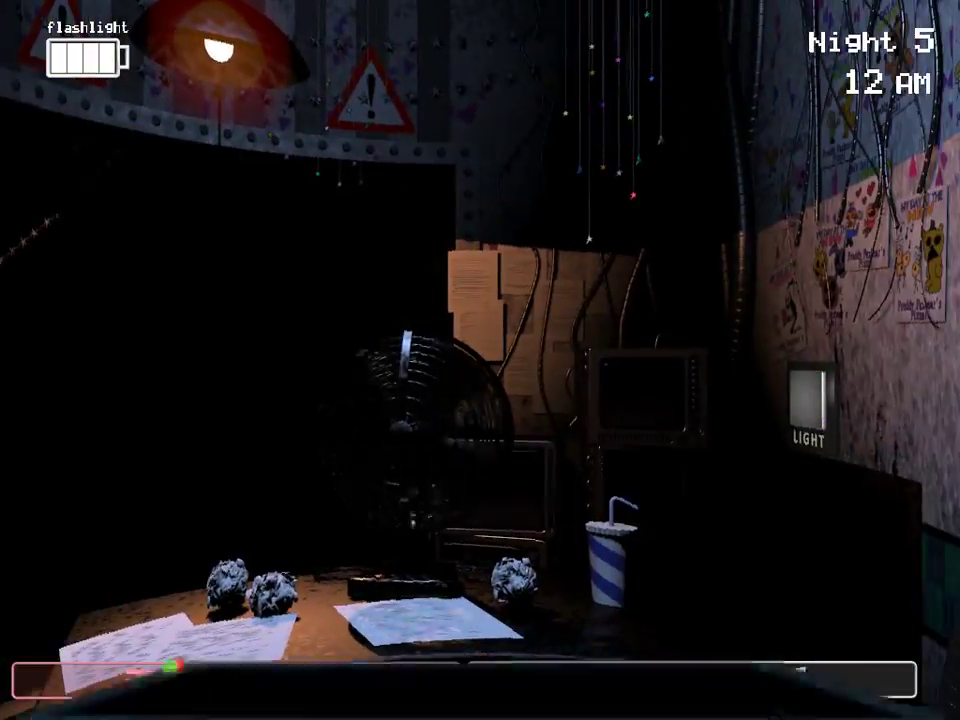
# Step: Wind the music box to full over two rounds, then check the hallway and right vent
pyautogui.click(714, 690)
pyautogui.moveTo(440, 555); pyautogui.dragTo(447, 553)
pyautogui.click(690, 680)
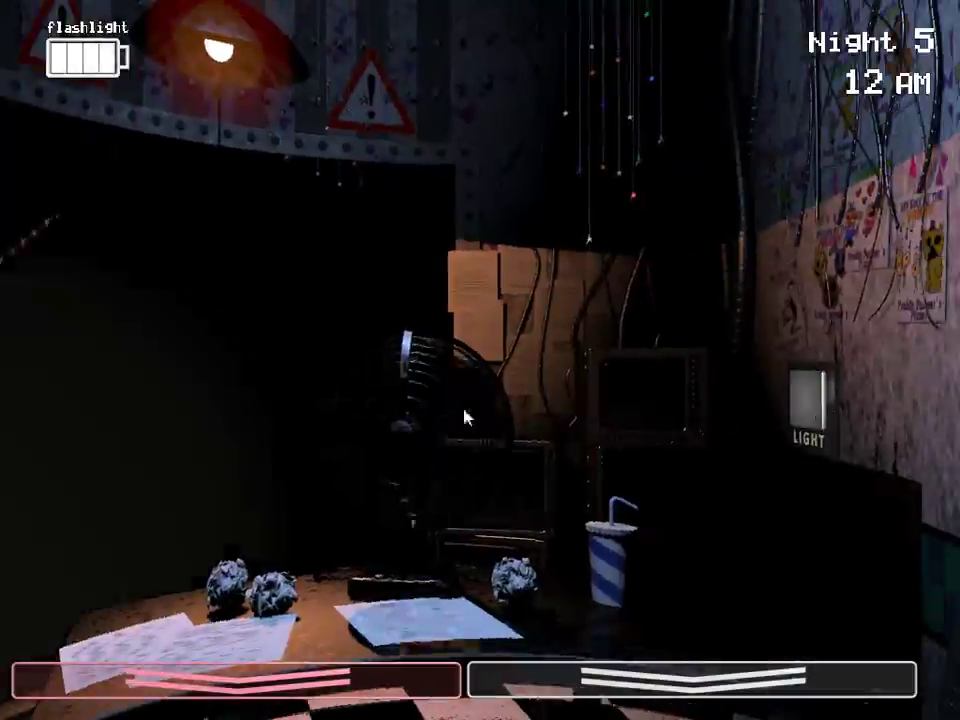
pyautogui.click(690, 680)
pyautogui.moveTo(420, 560); pyautogui.dragTo(430, 565)
pyautogui.click(690, 680)
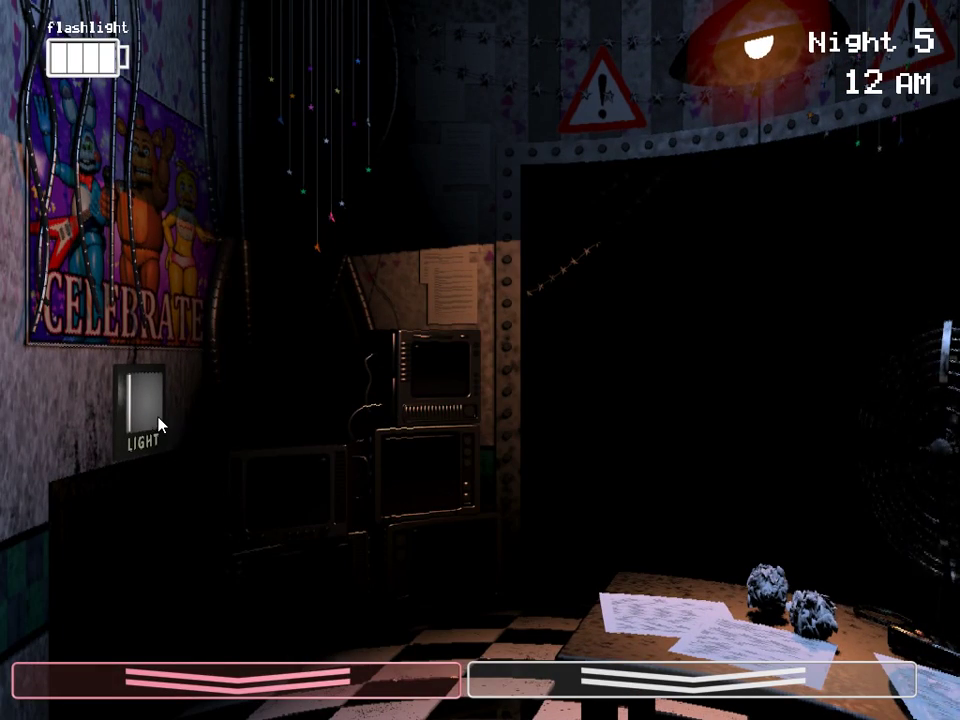
pyautogui.press('ctrl')
pyautogui.press('ctrl')
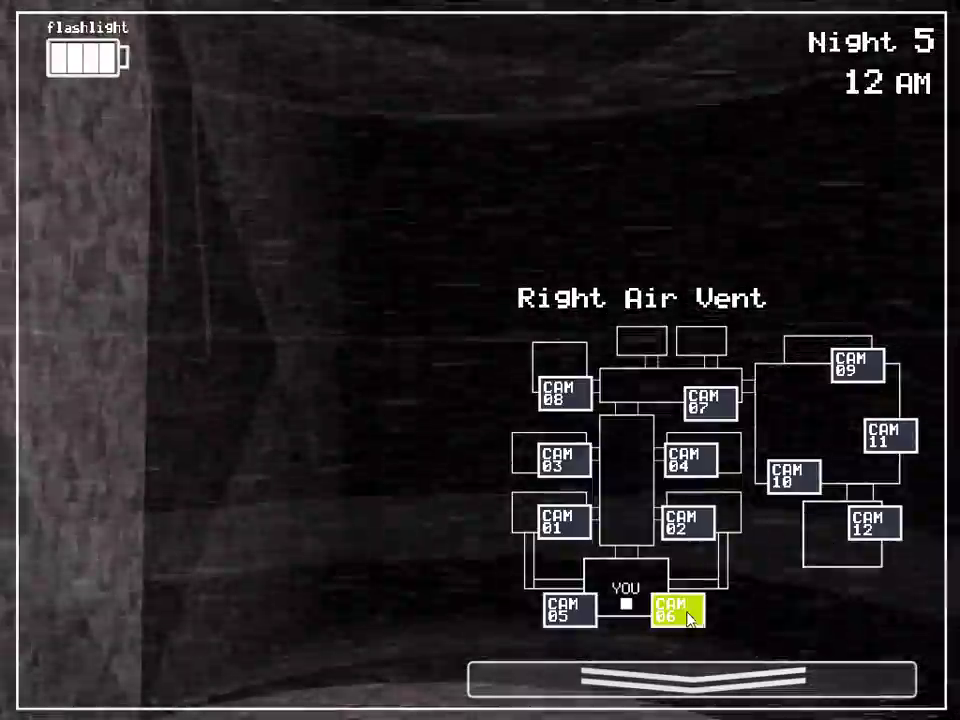
# Step: Check both air vent cameras, then wind the music box on CAM 11
pyautogui.click(568, 608)
pyautogui.click(605, 680)
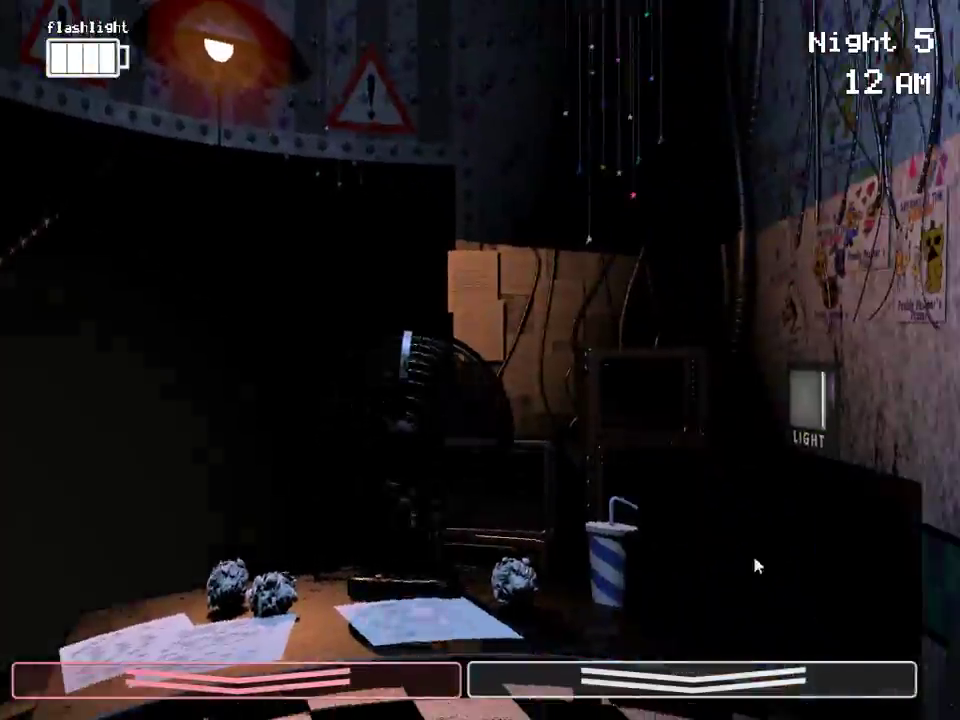
pyautogui.click(690, 680)
pyautogui.click(888, 436)
pyautogui.moveTo(420, 565); pyautogui.dragTo(449, 579)
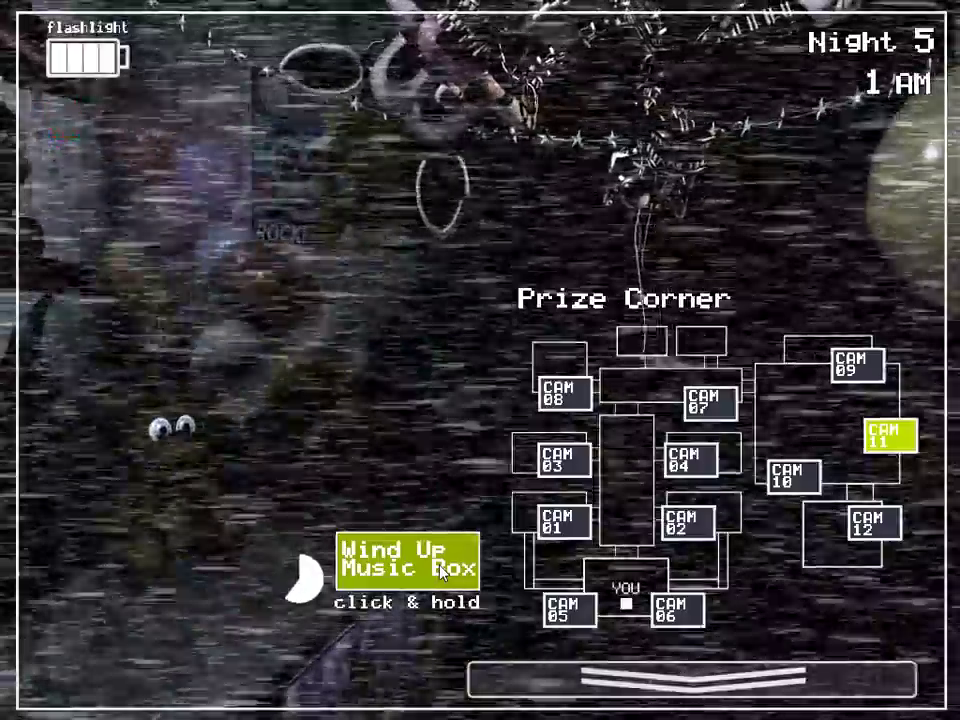
pyautogui.click(690, 680)
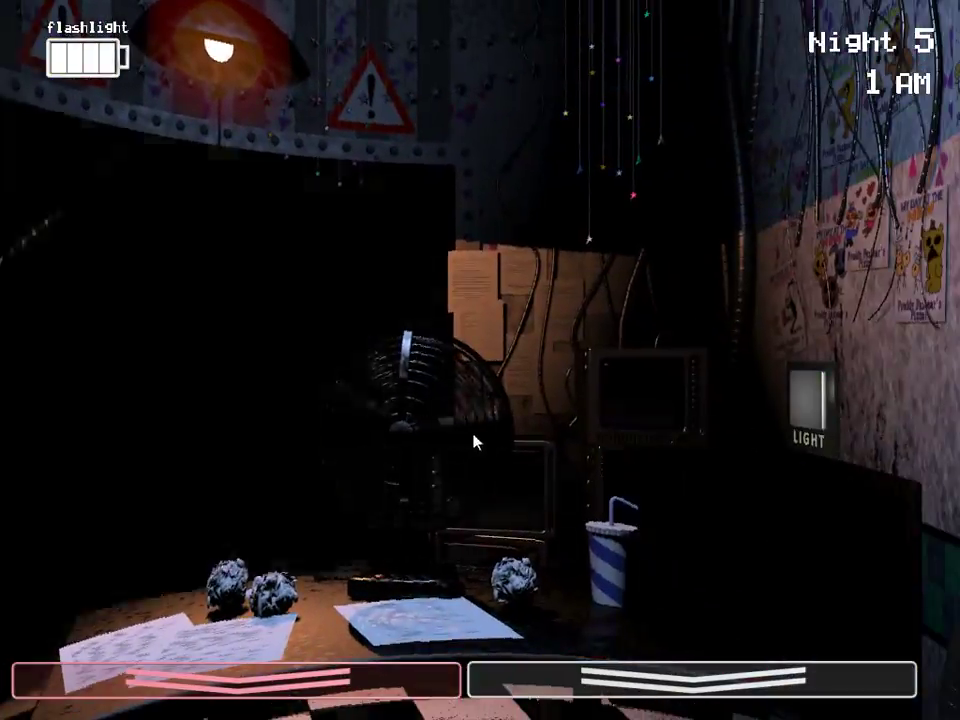
# Step: Reopen Prize Corner twice to keep the music box wound
pyautogui.click(690, 680)
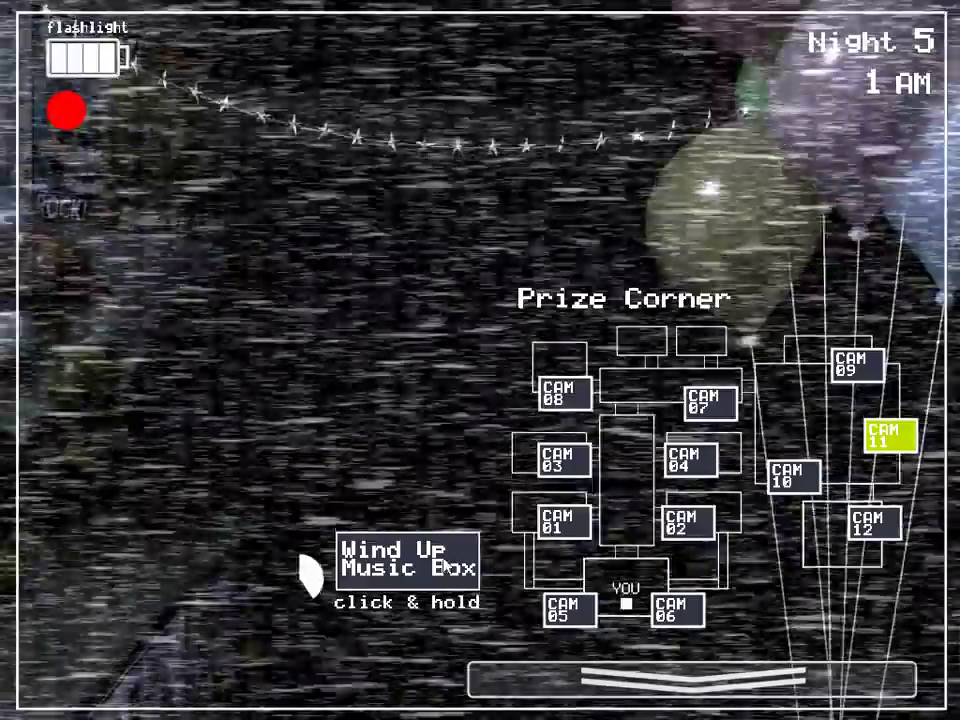
pyautogui.moveTo(440, 565)
pyautogui.mouseDown()
pyautogui.moveTo(452, 570)
pyautogui.moveTo(430, 560)
pyautogui.mouseUp()
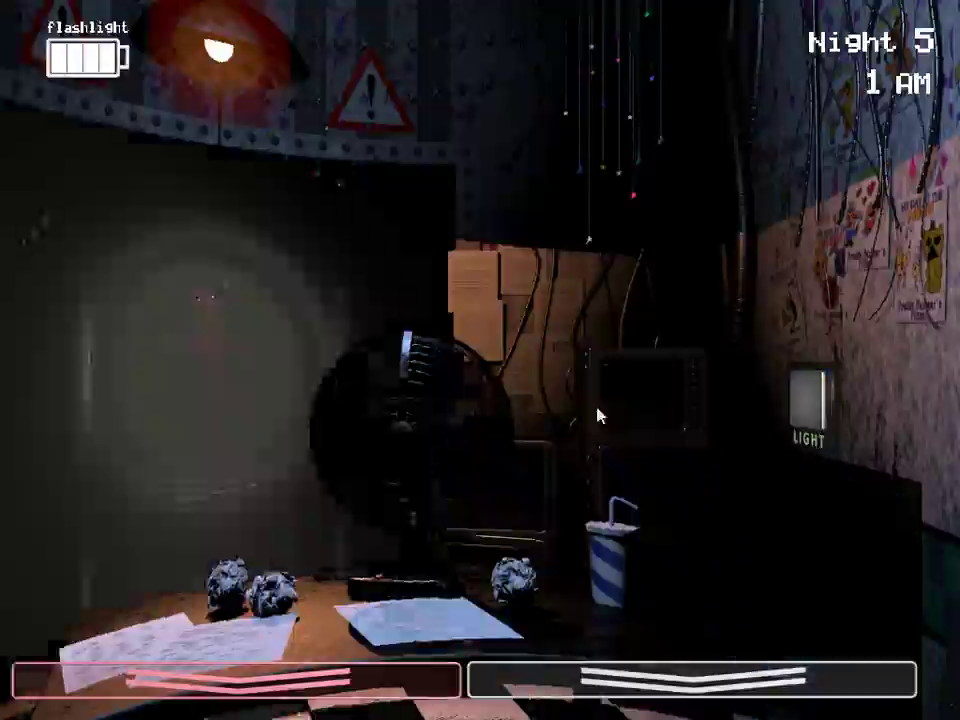
pyautogui.click(690, 680)
pyautogui.moveTo(435, 582); pyautogui.dragTo(435, 582)
# Step: Check the left and right vent cameras, wind the music box, then wear the Freddy mask
pyautogui.click(568, 610)
pyautogui.click(670, 612)
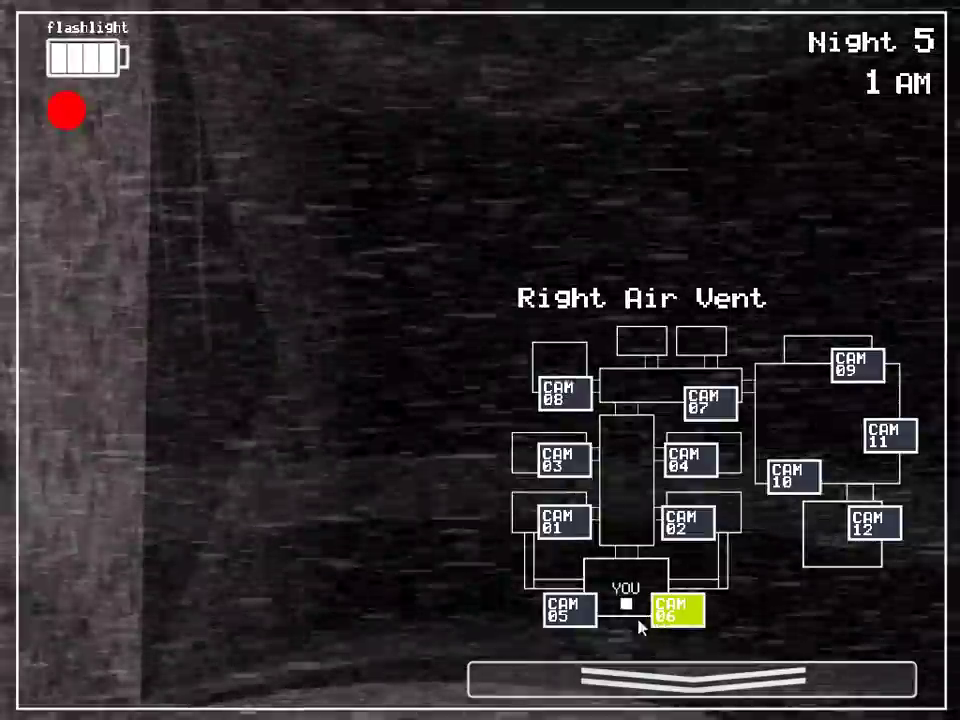
pyautogui.click(888, 437)
pyautogui.moveTo(405, 560); pyautogui.dragTo(405, 560)
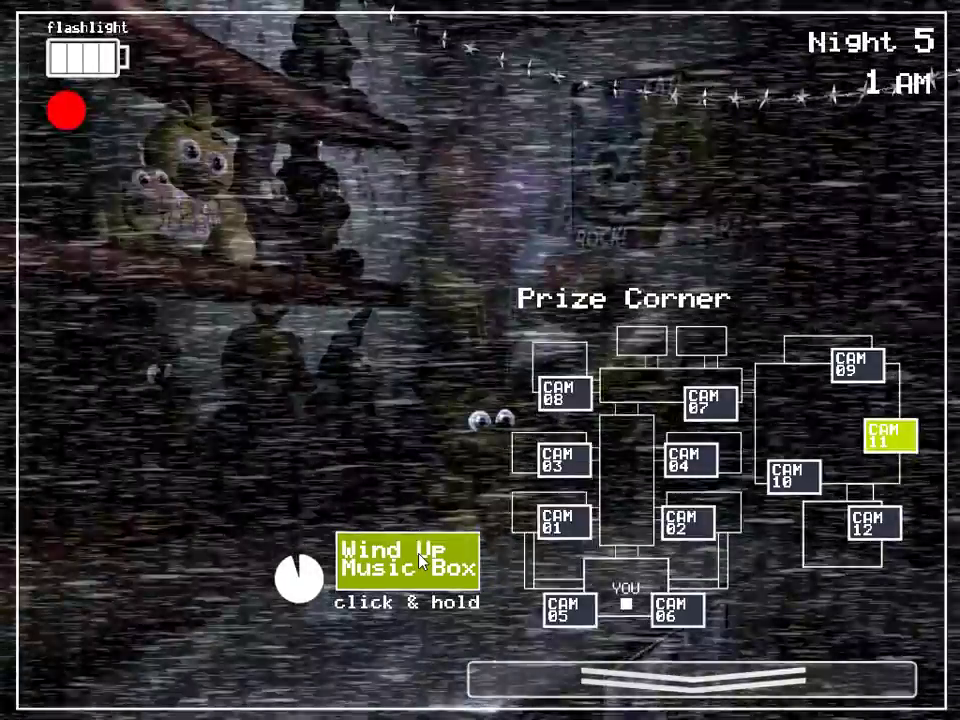
pyautogui.click(690, 680)
pyautogui.press('ctrl')
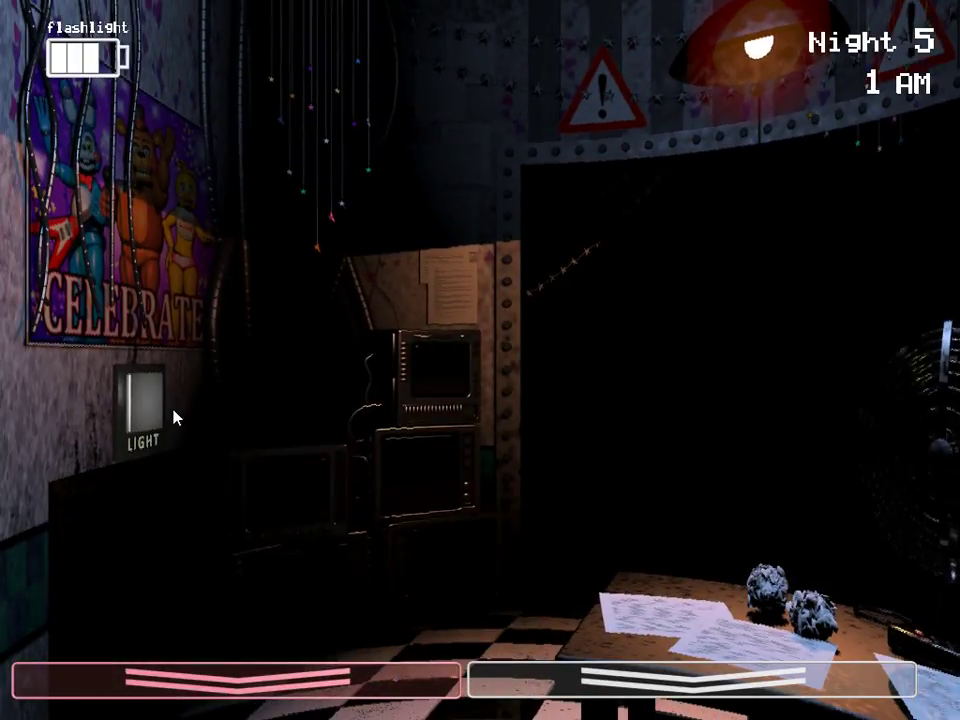
# Step: Rewind the music box, briefly hide behind the mask, then flash the hallway
pyautogui.click(700, 680)
pyautogui.moveTo(470, 558); pyautogui.dragTo(470, 558)
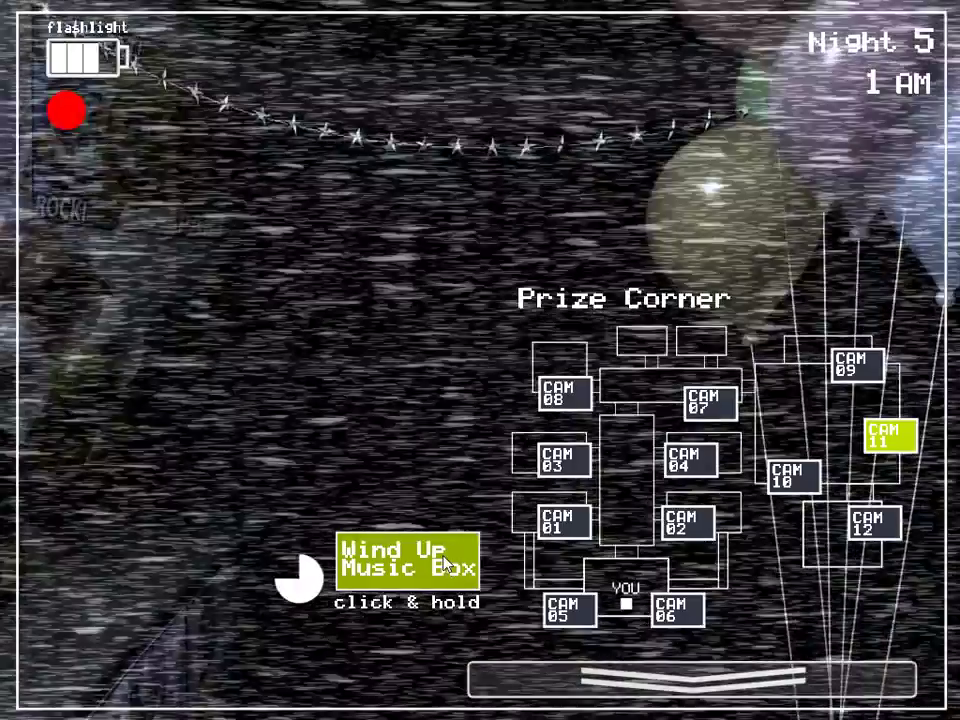
pyautogui.click(690, 680)
pyautogui.press('ctrl')
pyautogui.press('ctrl')
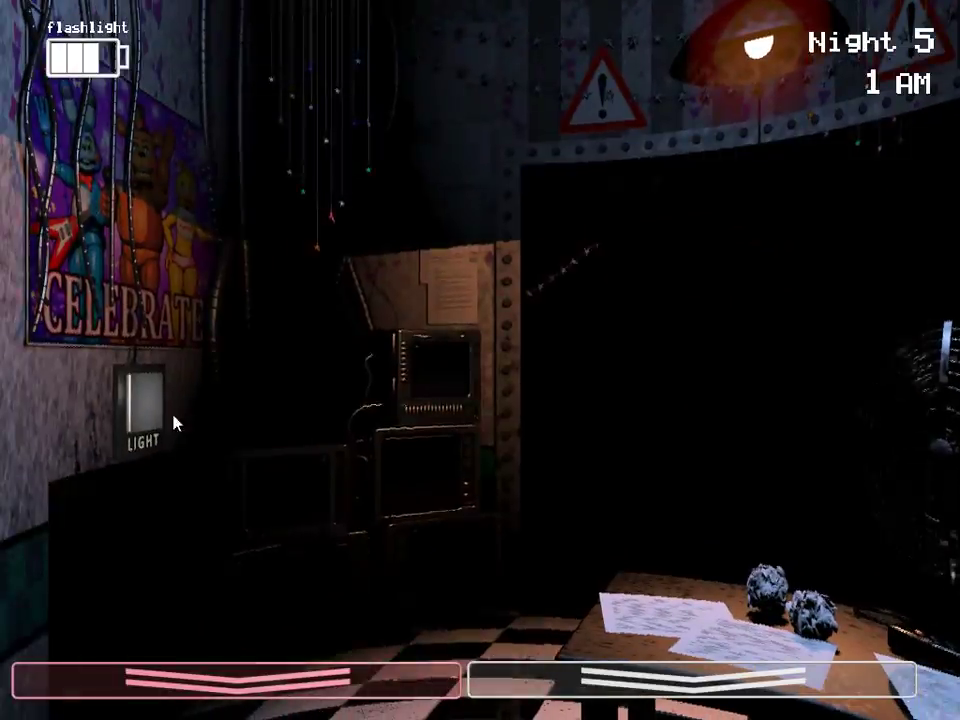
pyautogui.press('ctrl')
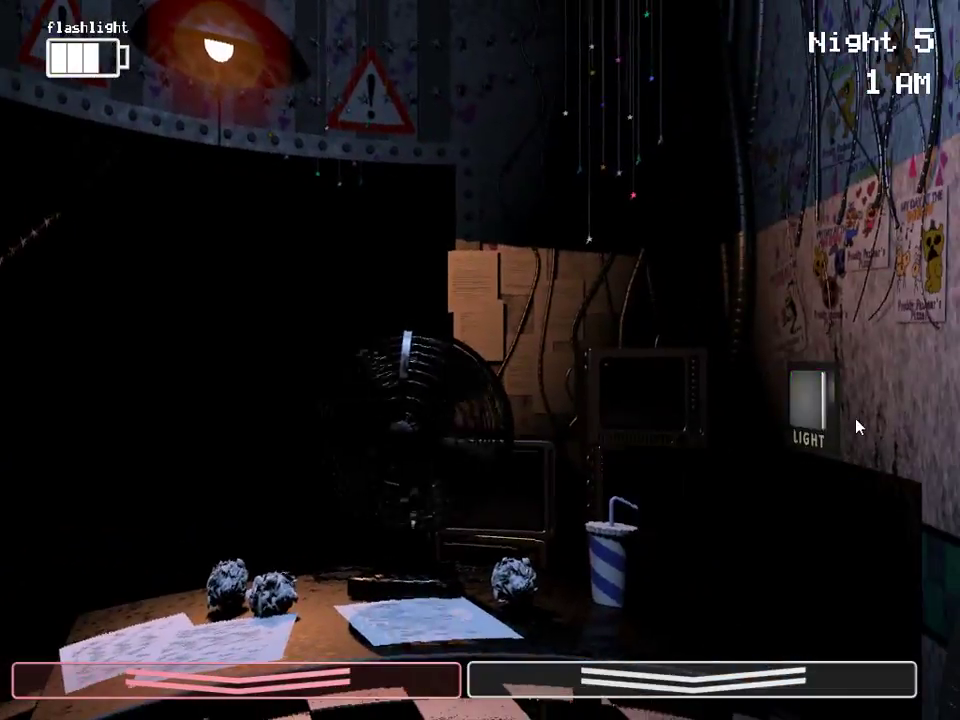
# Step: Give the music box a full wind, then top it up again
pyautogui.click(700, 680)
pyautogui.moveTo(412, 562); pyautogui.dragTo(408, 556)
pyautogui.click(700, 680)
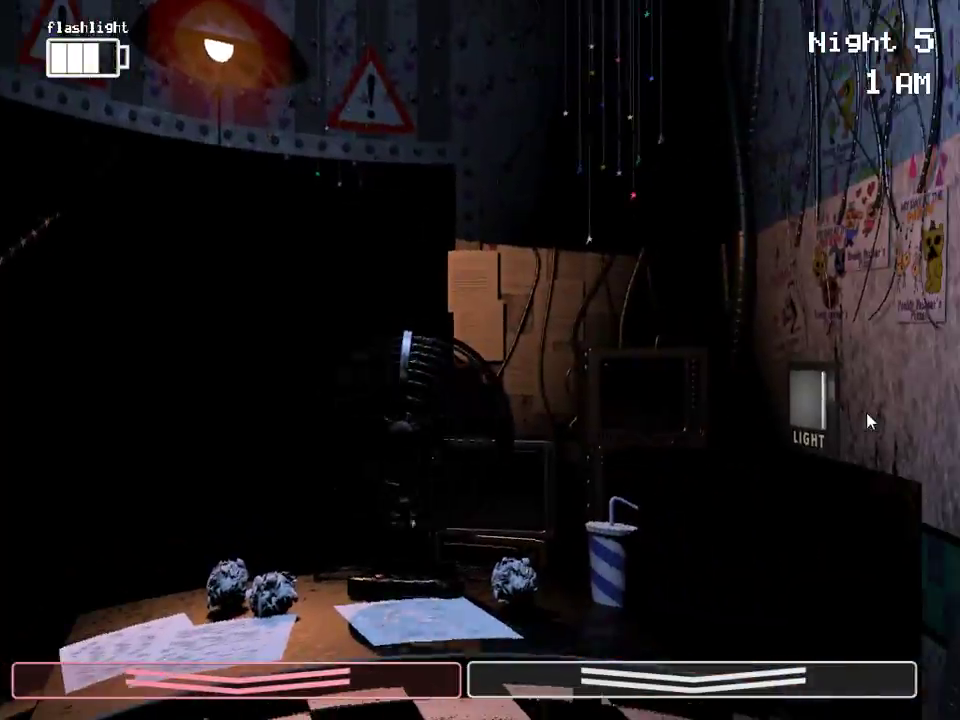
pyautogui.click(690, 680)
pyautogui.moveTo(408, 560); pyautogui.dragTo(408, 560)
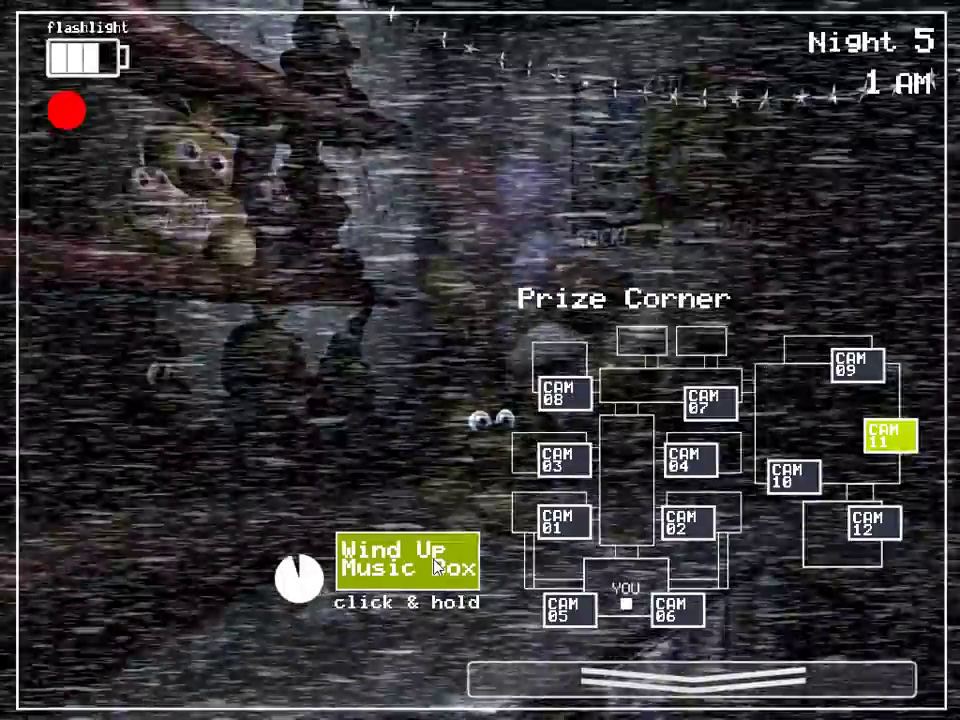
# Step: Check both vent cameras, wind the music box, then briefly put on the Freddy mask
pyautogui.click(568, 608)
pyautogui.click(678, 608)
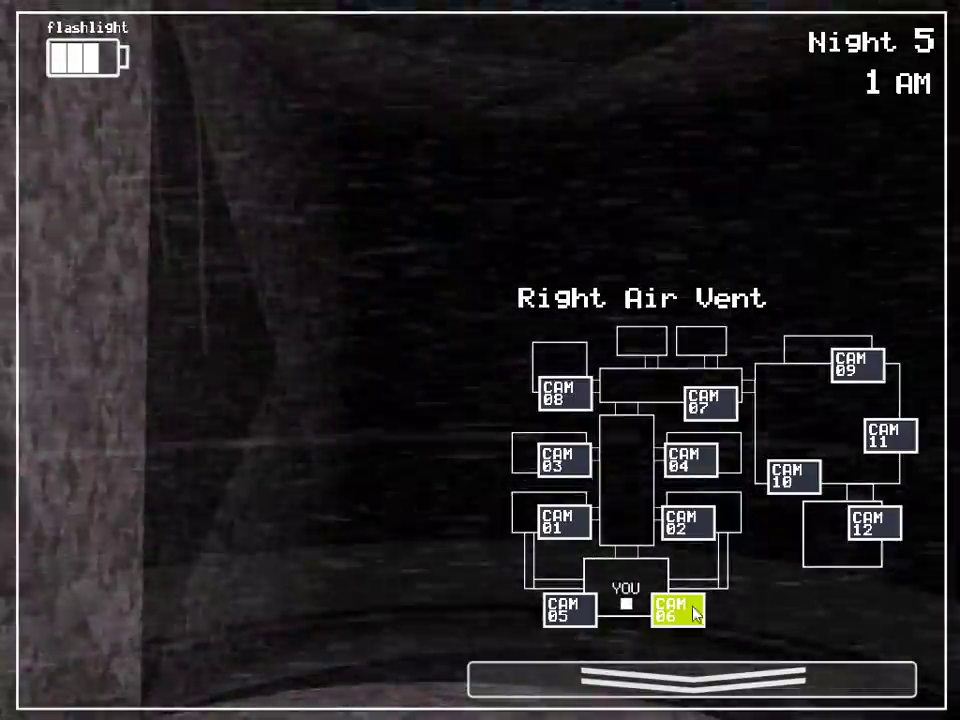
pyautogui.click(889, 436)
pyautogui.moveTo(408, 560); pyautogui.dragTo(408, 560)
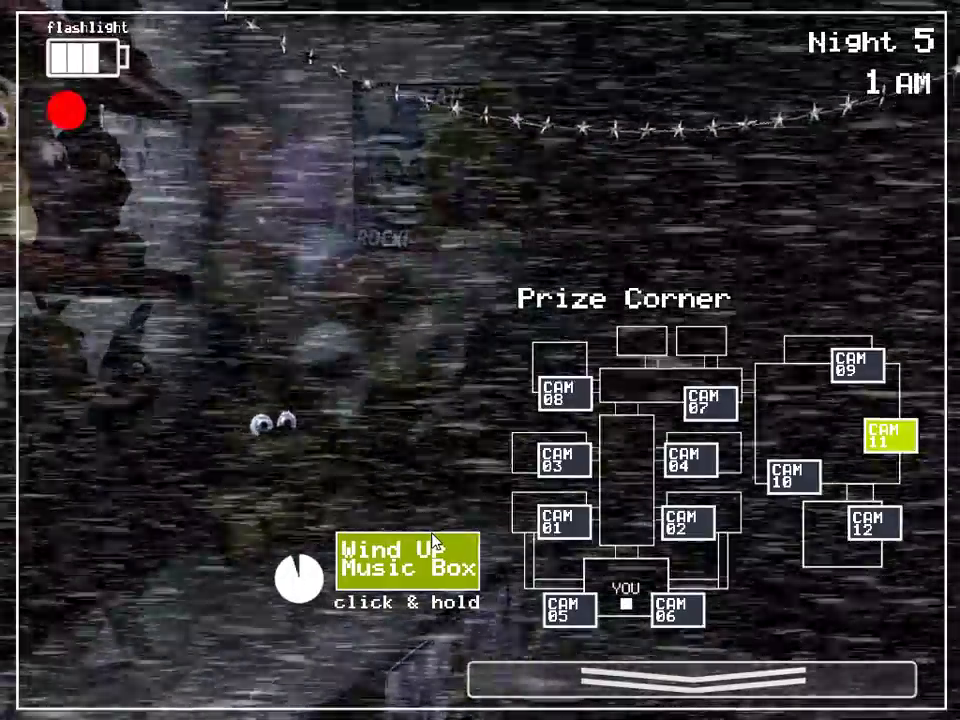
pyautogui.click(690, 680)
pyautogui.press('ctrl')
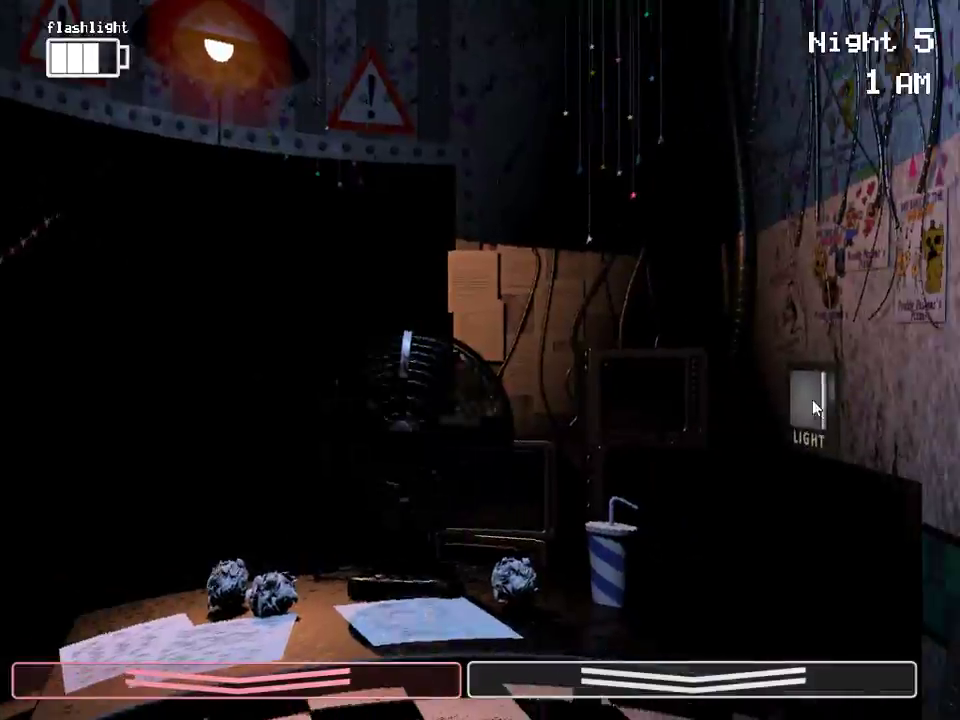
# Step: Look to the right side, wind the music box once more, and glance at the cameras
pyautogui.press('ctrl')
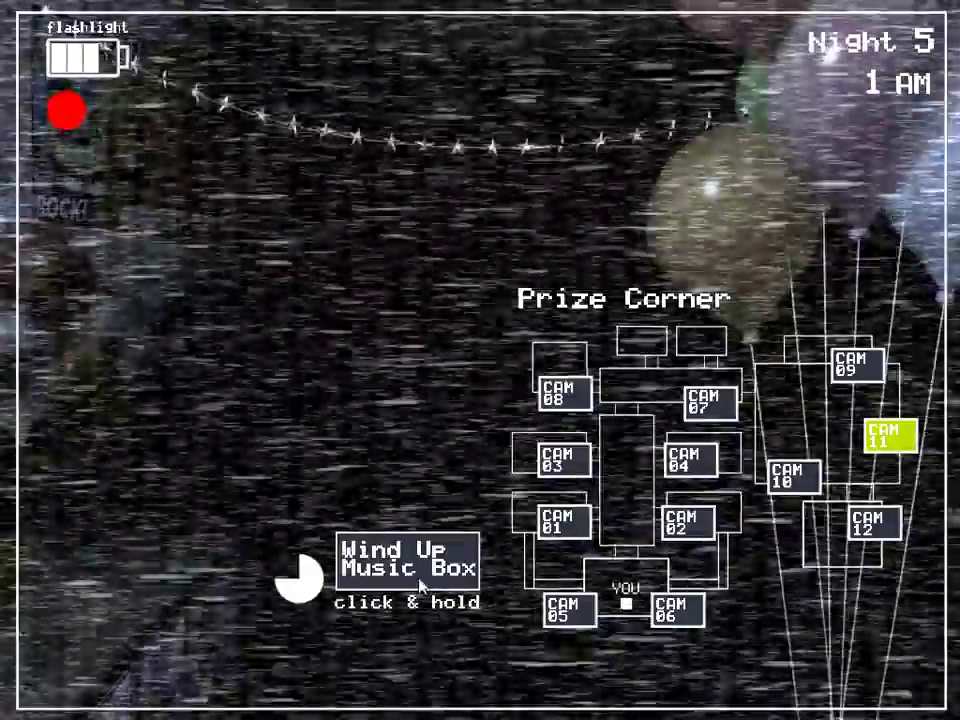
pyautogui.moveTo(420, 562); pyautogui.dragTo(420, 562)
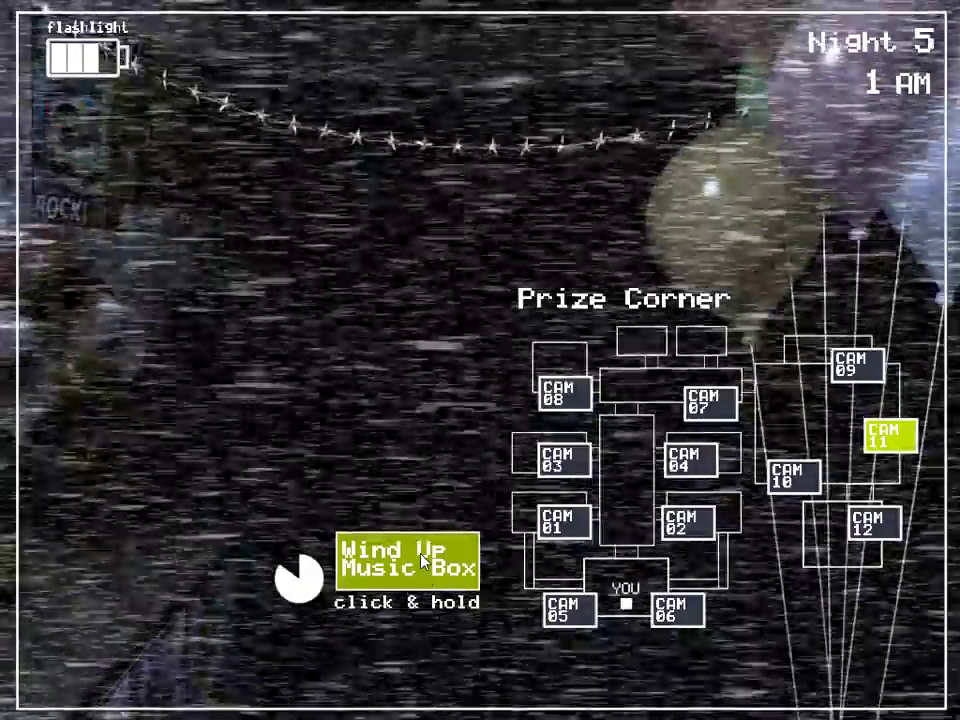
pyautogui.press('s')
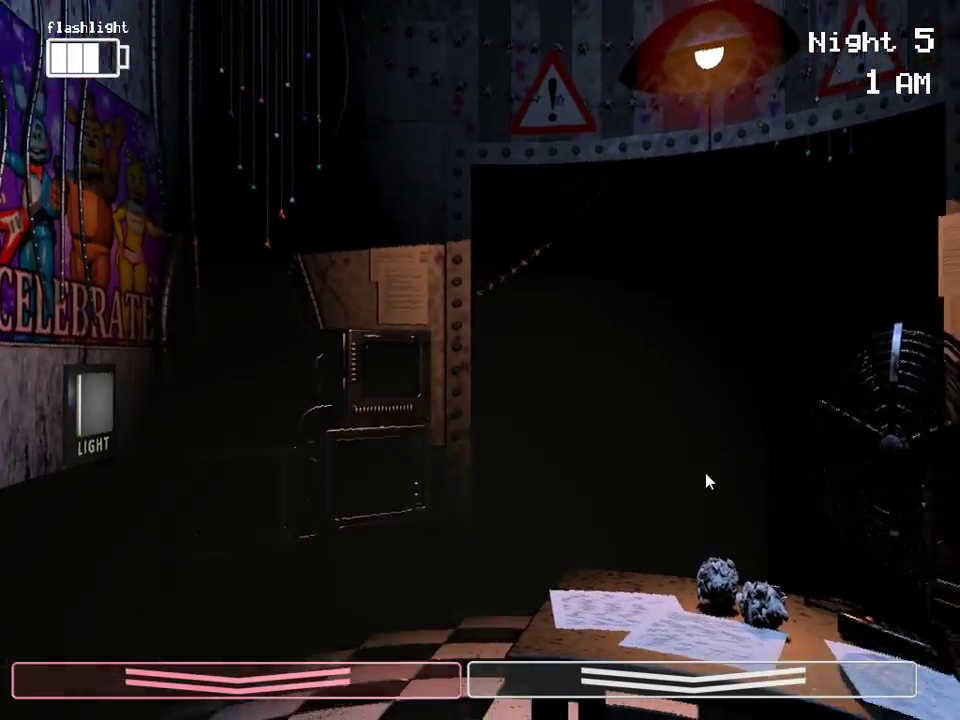
pyautogui.press('s')
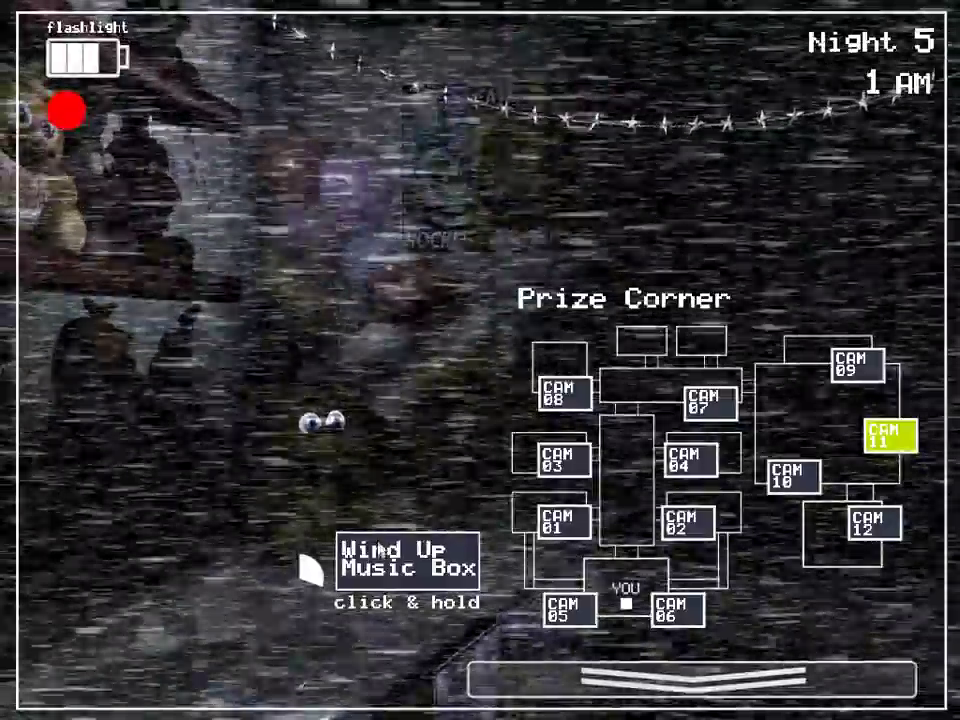
# Step: Wind the music box nearly full, light the vent, flash the hallway and raise the monitor
pyautogui.moveTo(380, 552); pyautogui.dragTo(400, 555)
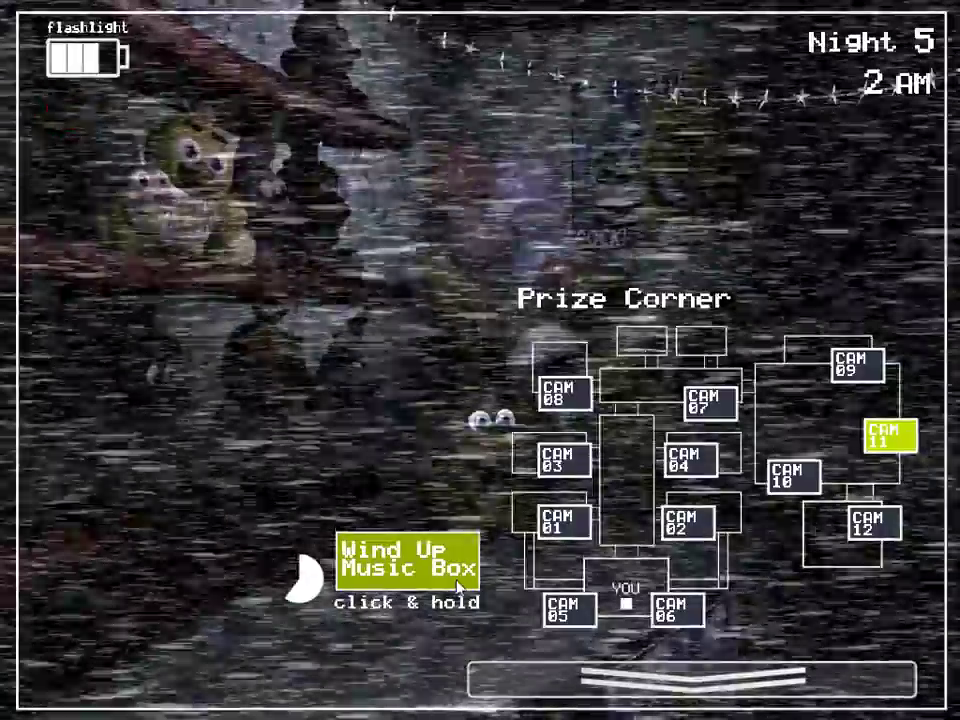
pyautogui.moveTo(462, 588); pyautogui.dragTo(462, 588)
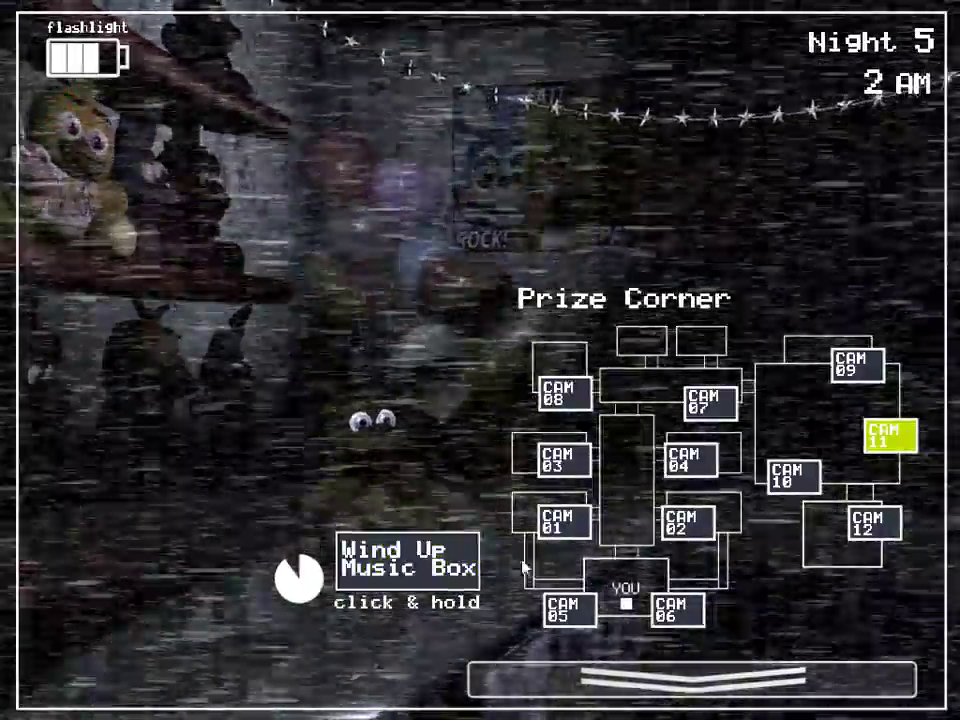
pyautogui.click(140, 410)
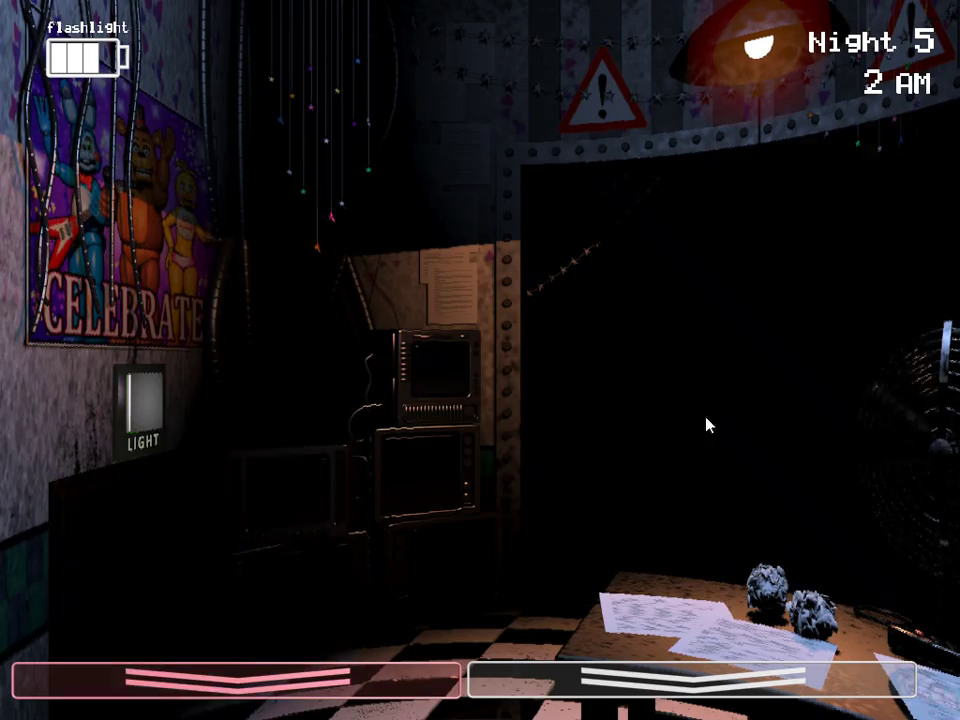
pyautogui.press('ctrl')
pyautogui.click(690, 680)
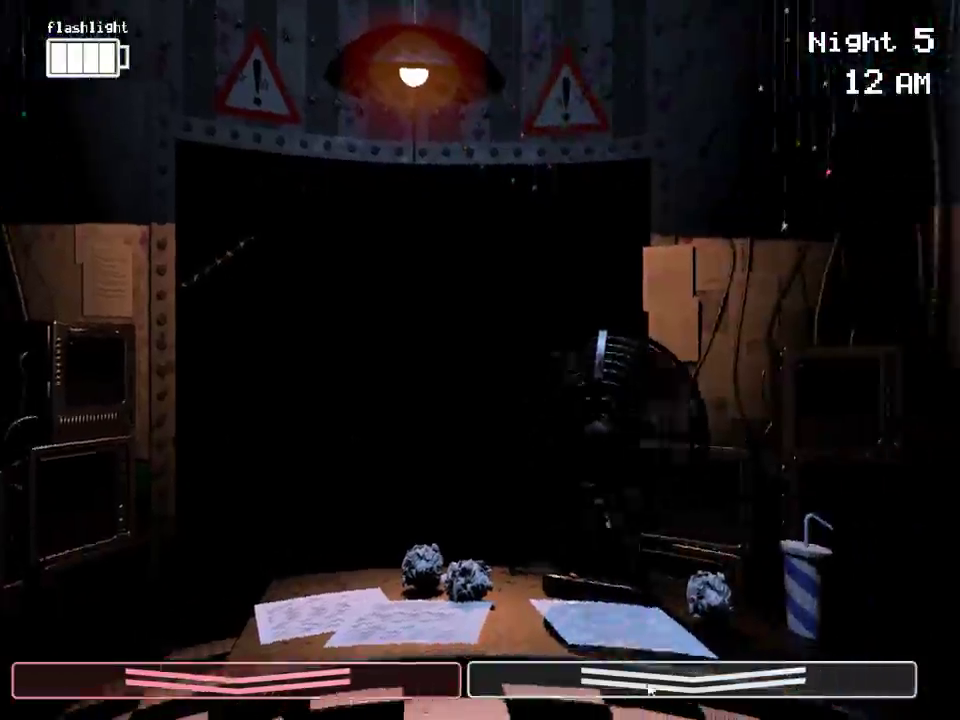
# Step: Wind the Prize Corner (CAM 11) music box to full with repeated holds, then lower the monitor
pyautogui.click(690, 680)
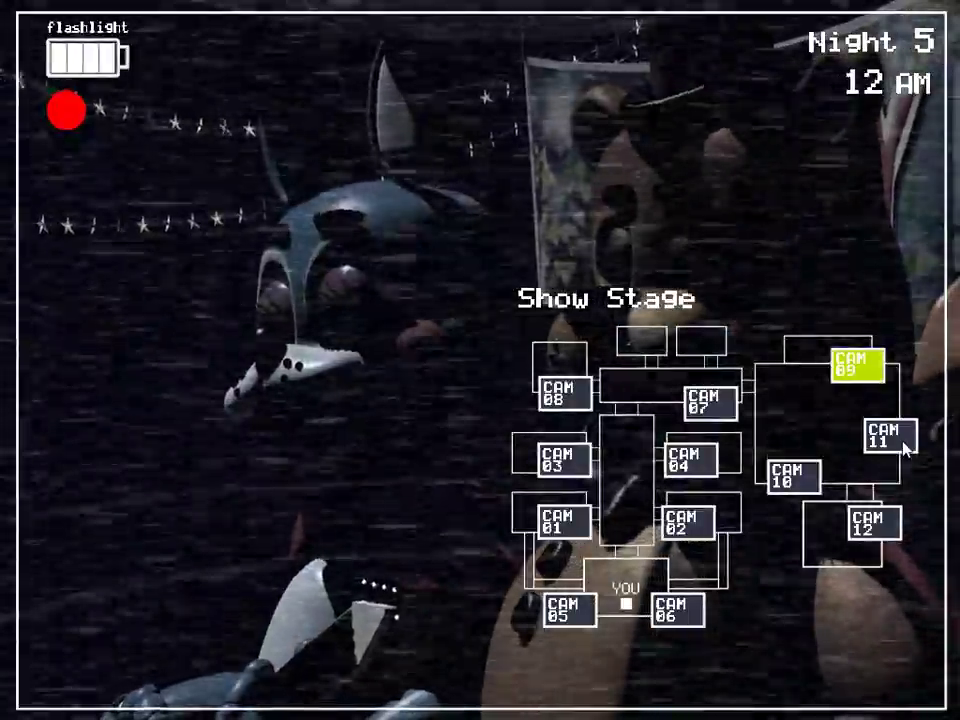
pyautogui.click(888, 436)
pyautogui.click(432, 585)
pyautogui.moveTo(432, 585); pyautogui.dragTo(428, 566)
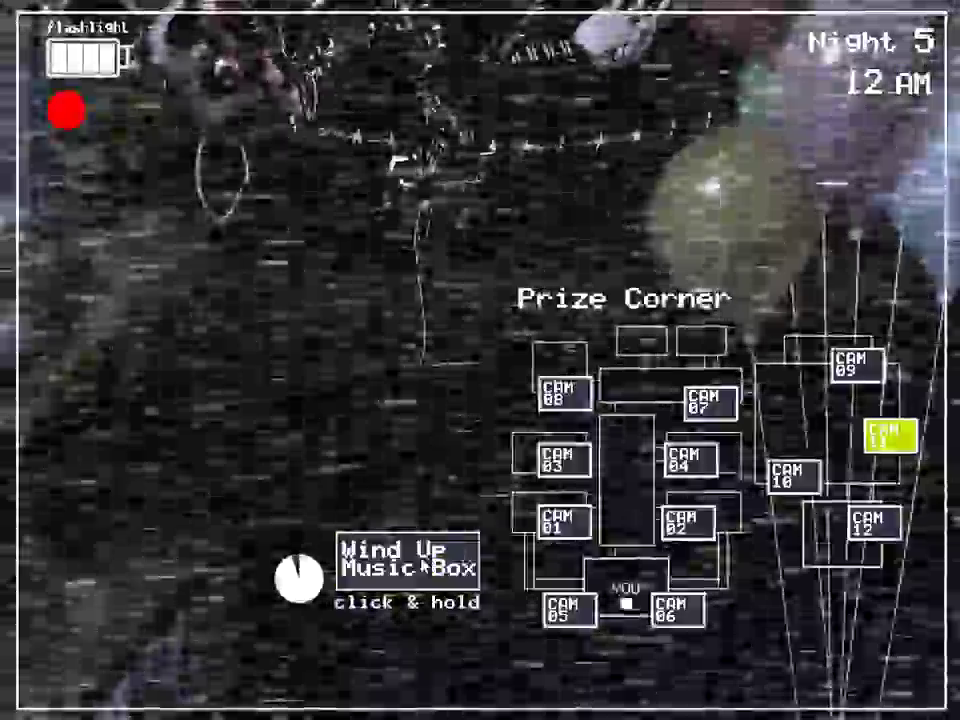
pyautogui.click(422, 565)
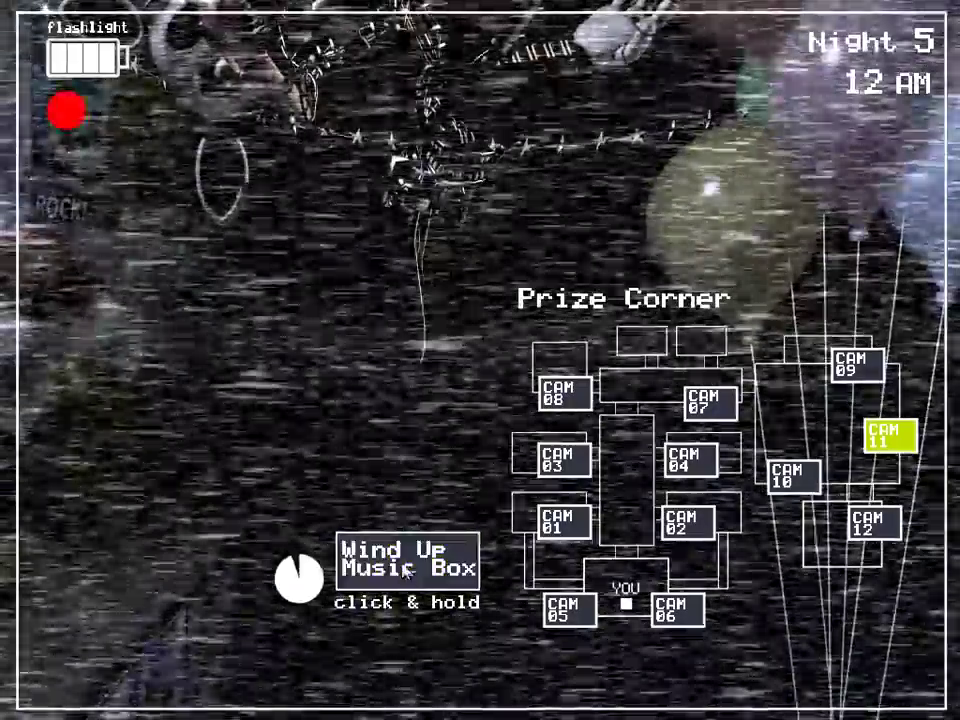
pyautogui.click(405, 570)
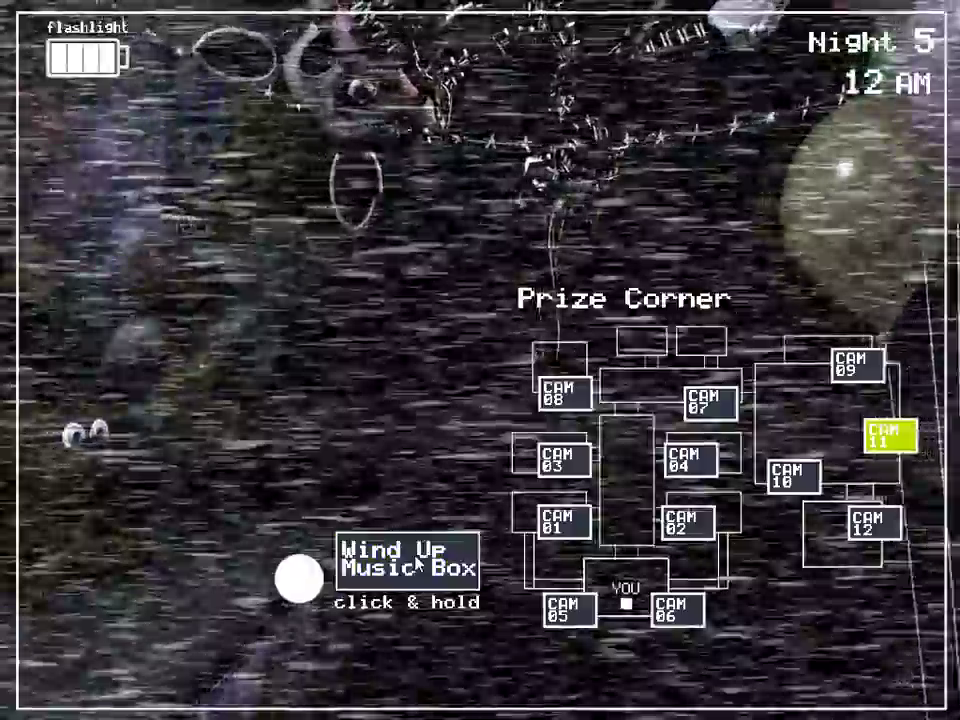
pyautogui.click(418, 562)
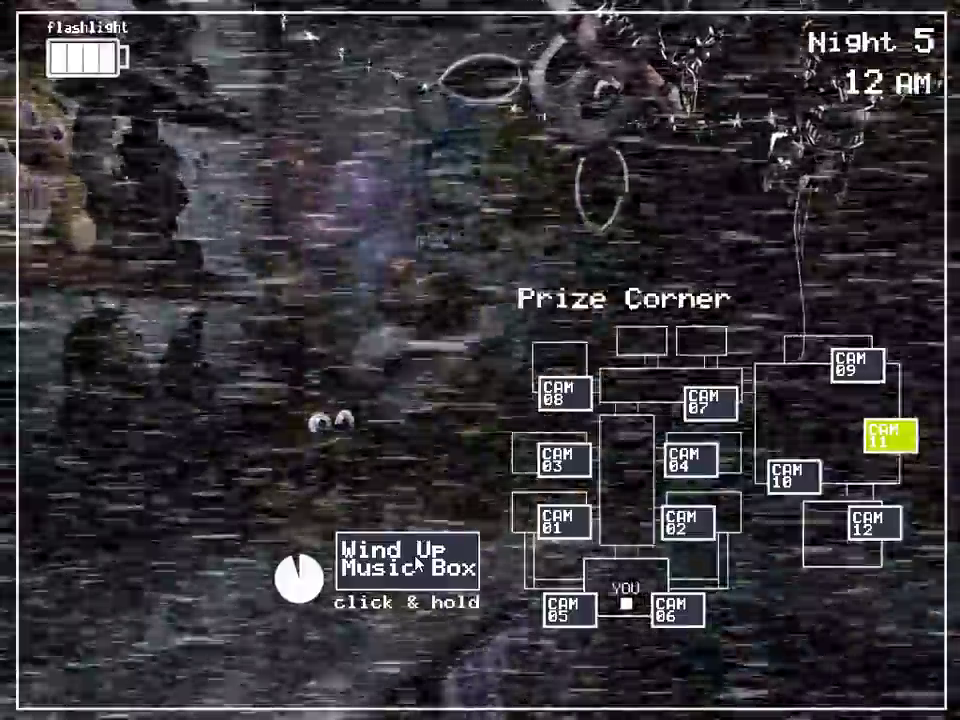
pyautogui.click(418, 562)
pyautogui.click(418, 562)
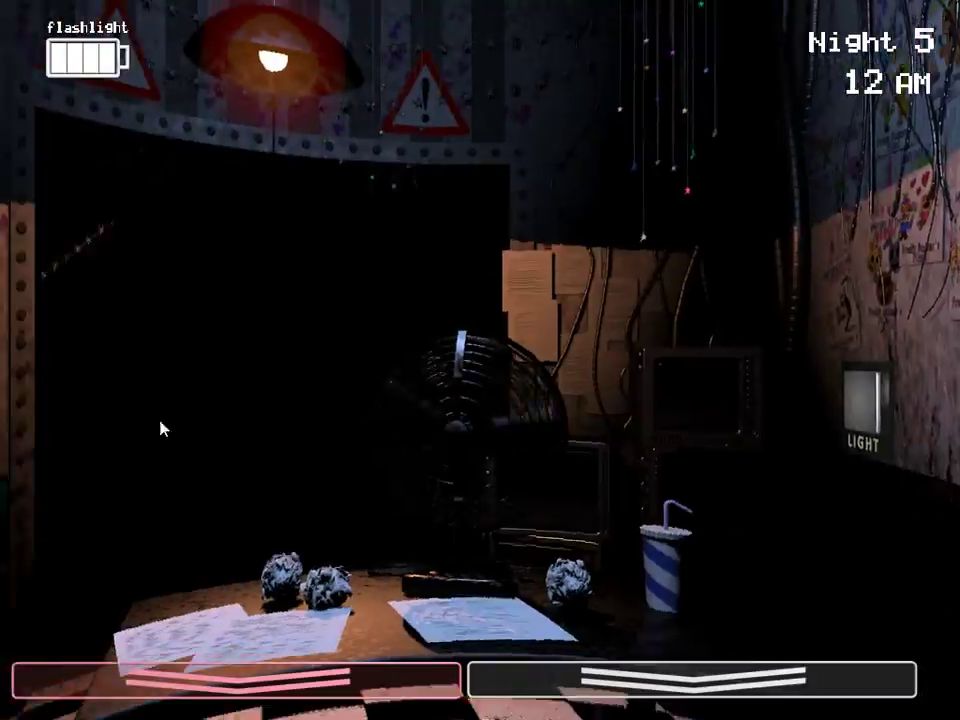
# Step: Light the left vent, top up the music box, then flash the hallway and light both vents
pyautogui.click(113, 398)
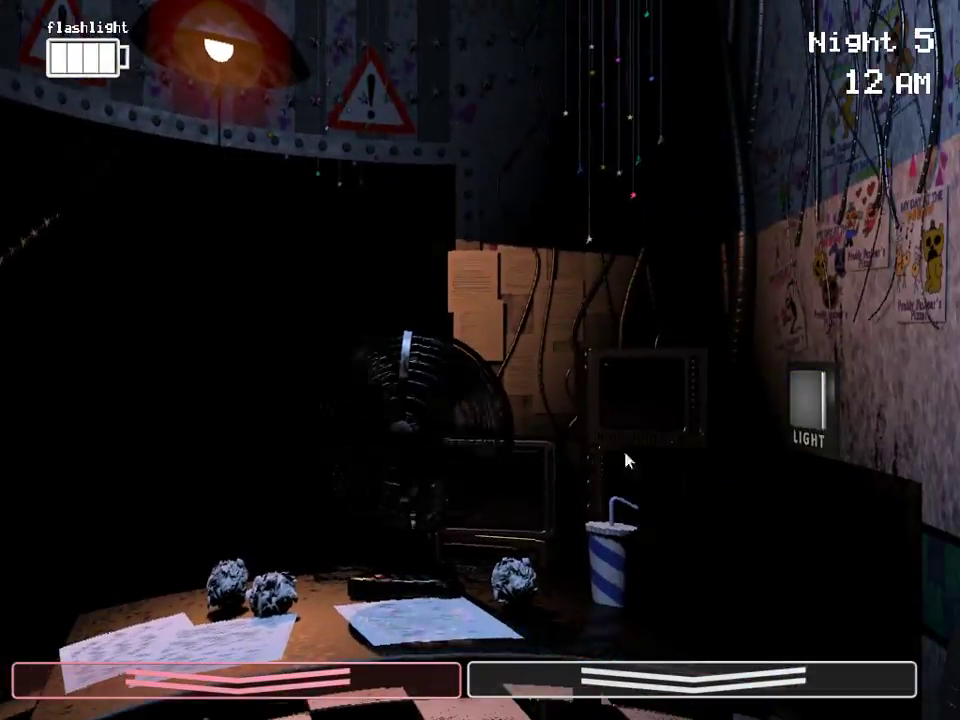
pyautogui.click(690, 678)
pyautogui.moveTo(435, 555); pyautogui.dragTo(435, 555)
pyautogui.click(590, 690)
pyautogui.press('ctrl')
pyautogui.click(113, 398)
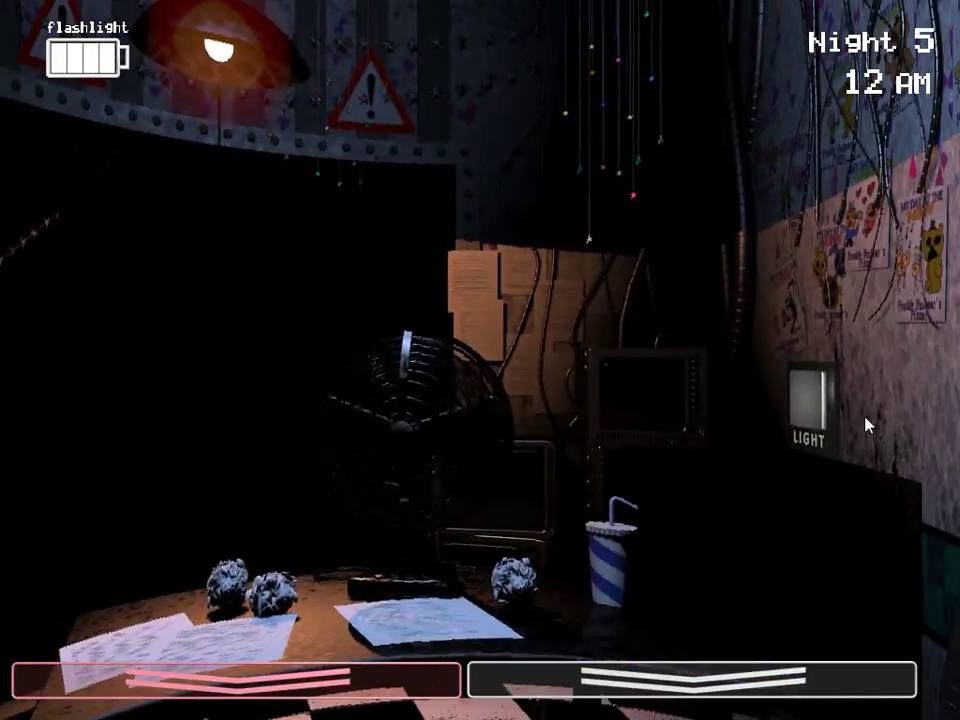
pyautogui.click(800, 405)
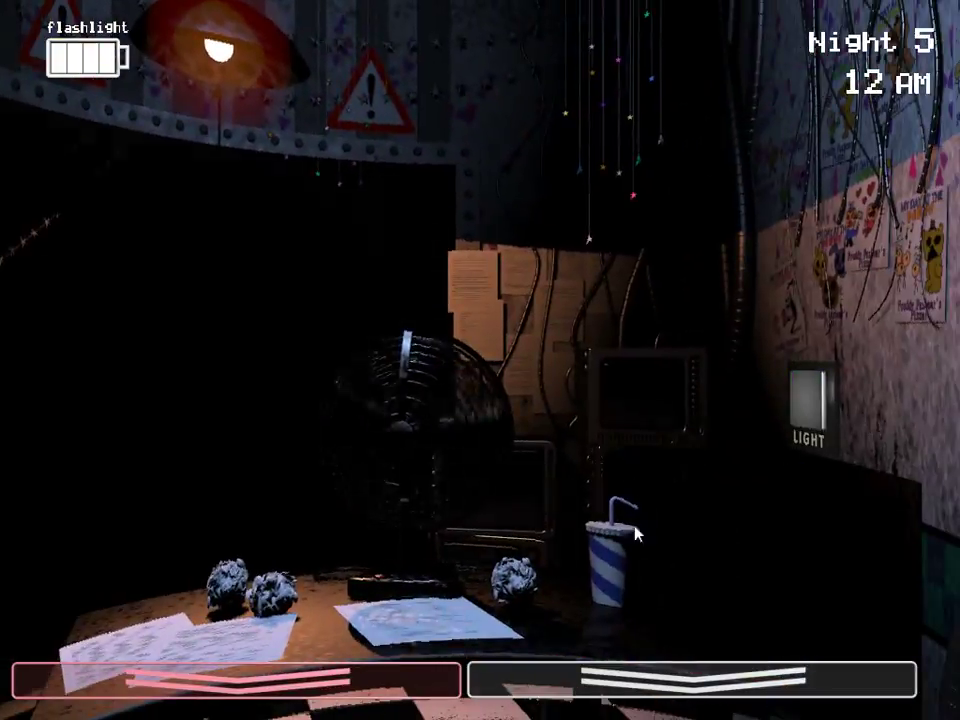
# Step: Wind the music box to full over two monitor raises, then return to the office
pyautogui.click(690, 678)
pyautogui.moveTo(428, 562); pyautogui.dragTo(428, 562)
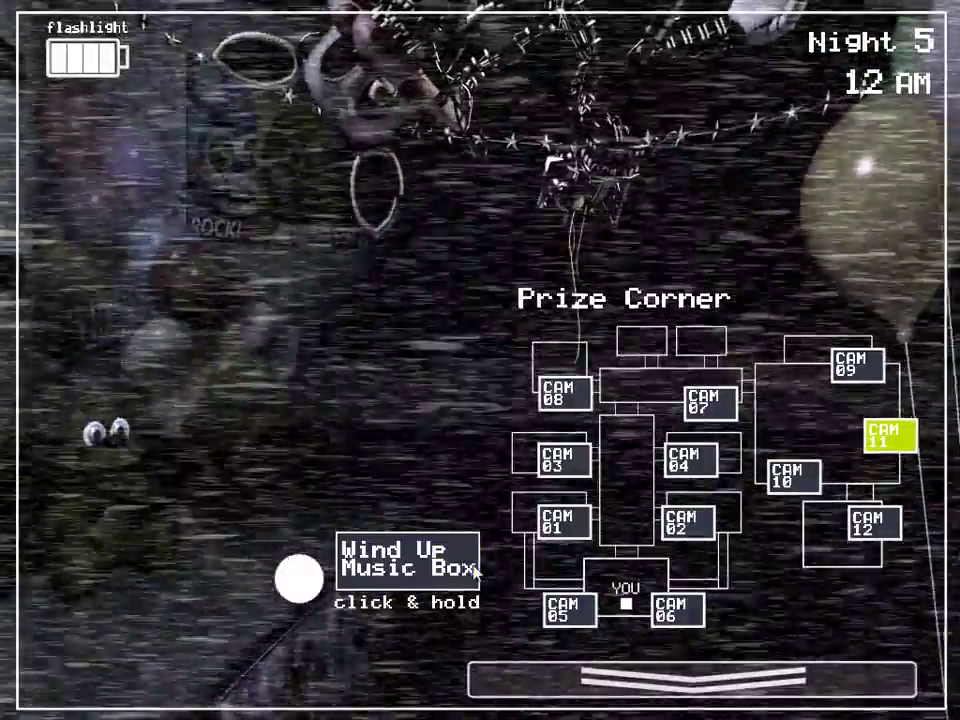
pyautogui.click(590, 690)
pyautogui.click(678, 680)
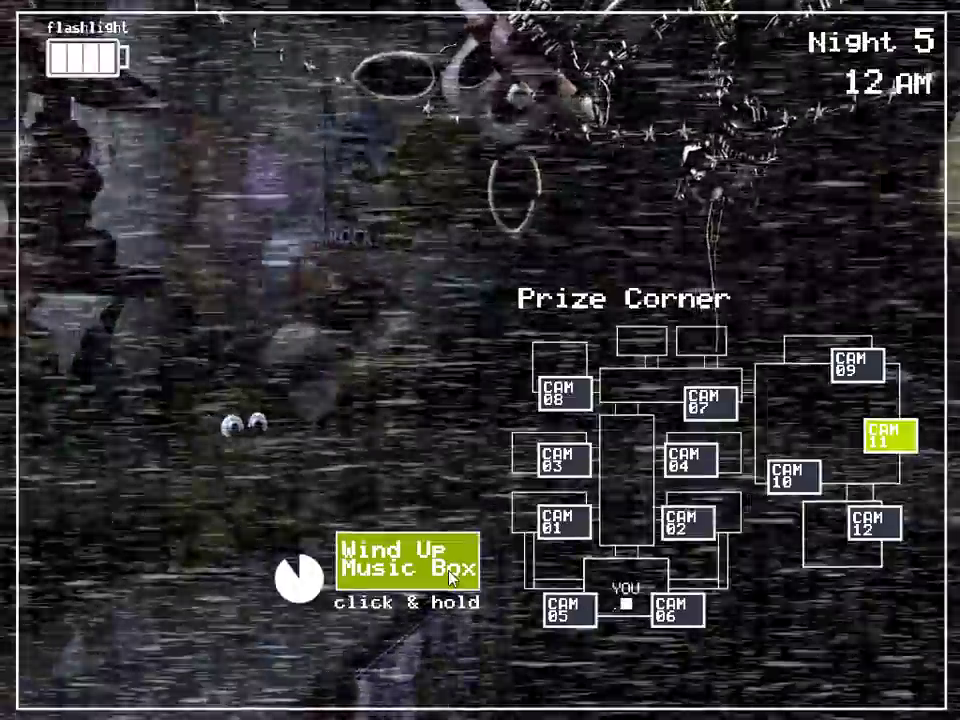
pyautogui.moveTo(448, 568); pyautogui.dragTo(445, 568)
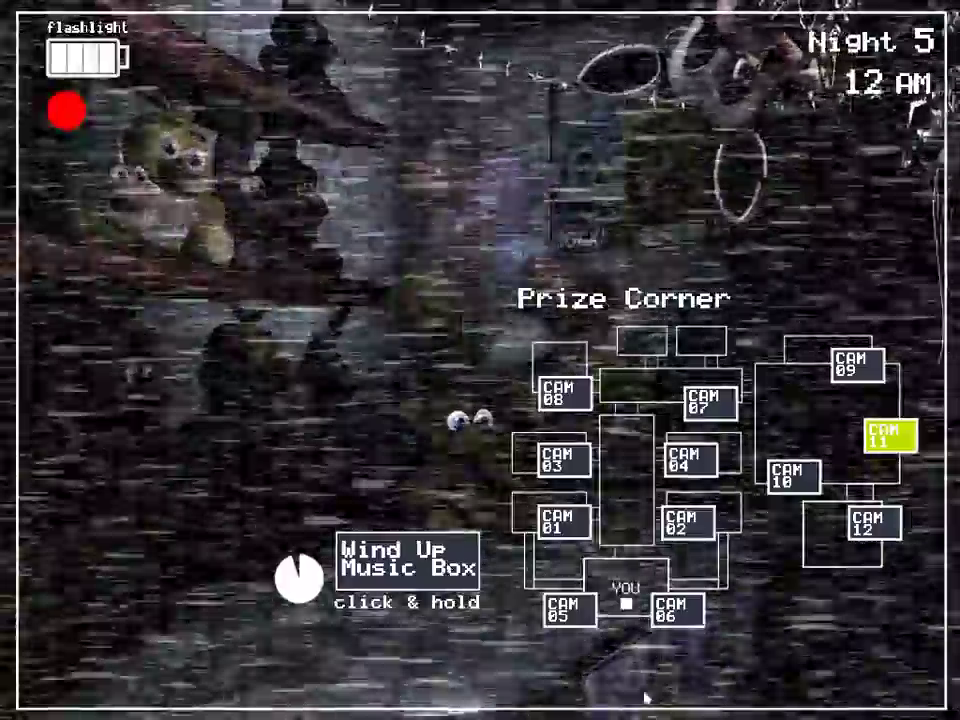
pyautogui.rightClick(461, 553)
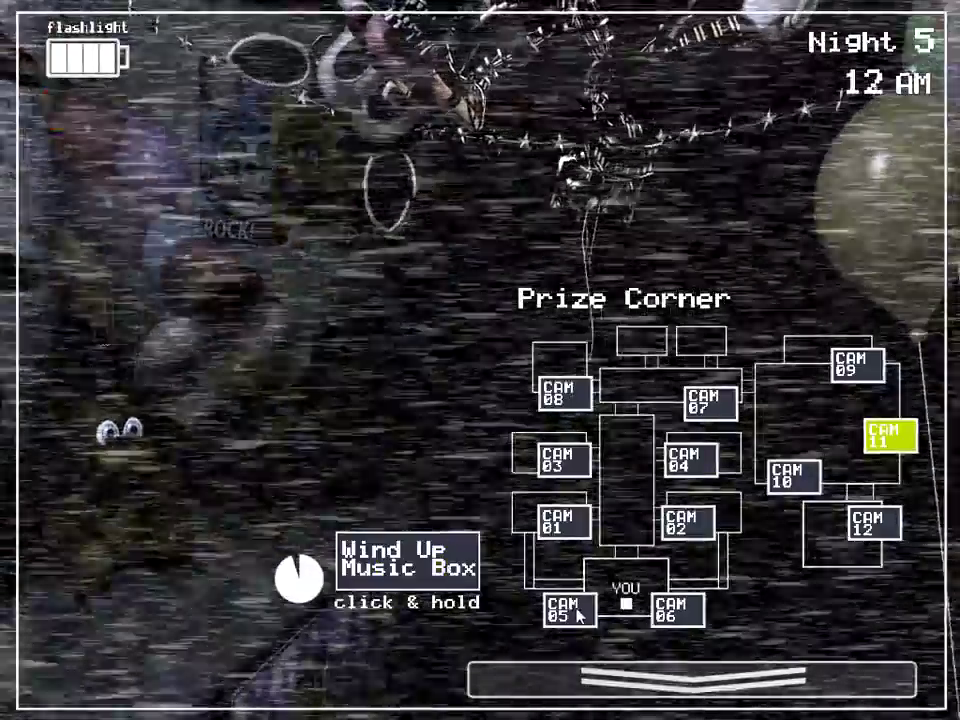
# Step: Check the left and right air vent cameras, then flash the hallway from the office
pyautogui.click(568, 610)
pyautogui.click(678, 610)
pyautogui.click(888, 437)
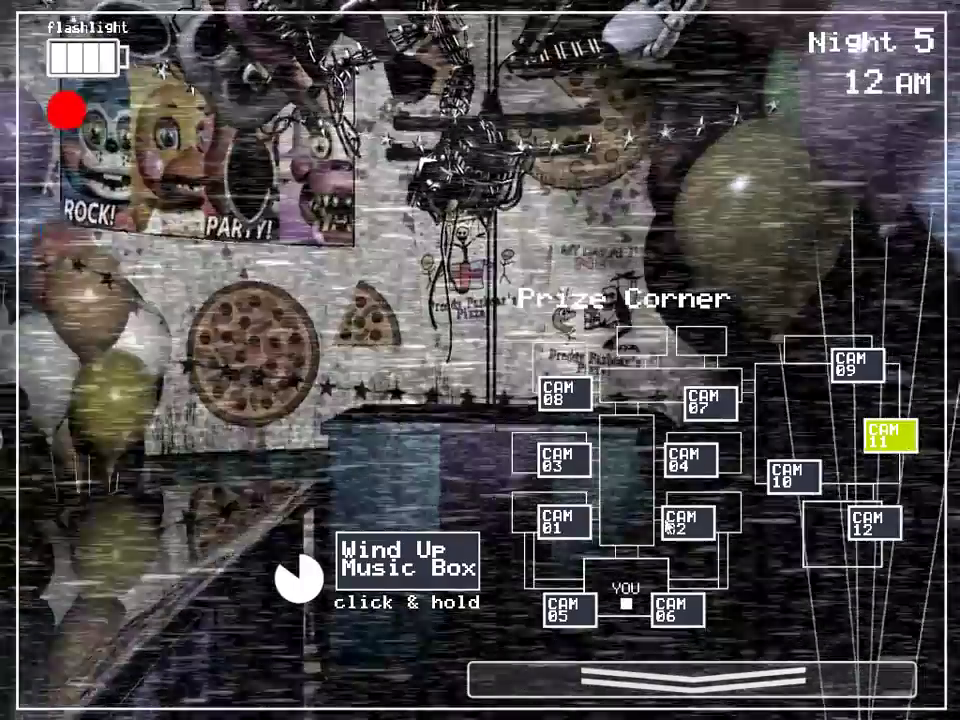
pyautogui.click(690, 680)
pyautogui.press('ctrl')
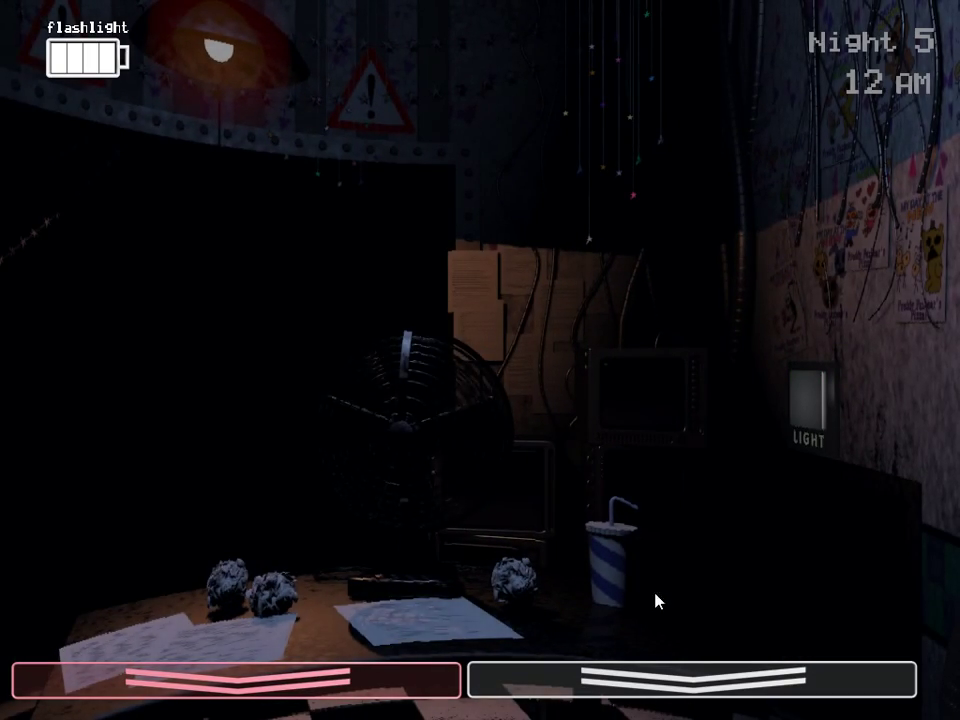
# Step: Wind the music box, then light the left and right vents
pyautogui.click(690, 678)
pyautogui.moveTo(400, 560); pyautogui.dragTo(438, 560)
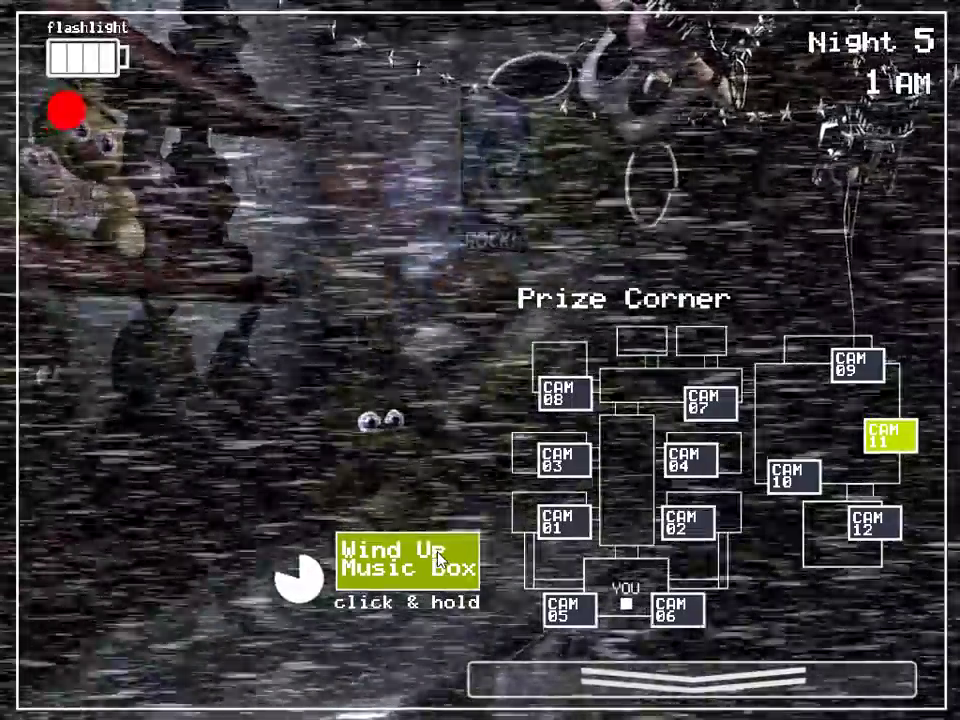
pyautogui.click(690, 678)
pyautogui.click(115, 420)
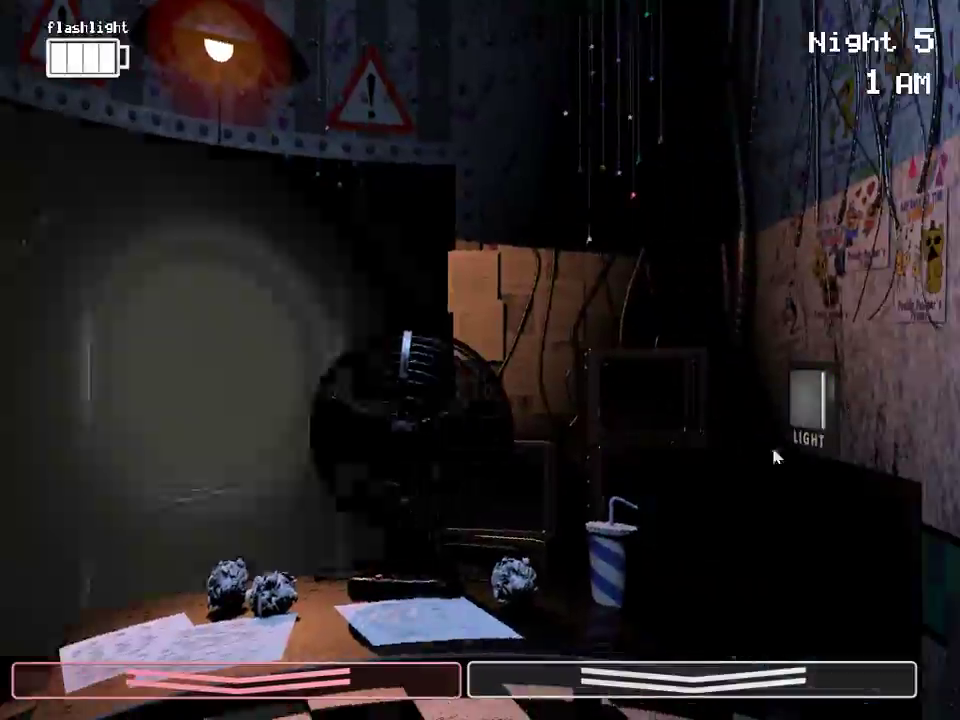
pyautogui.click(808, 405)
pyautogui.click(690, 678)
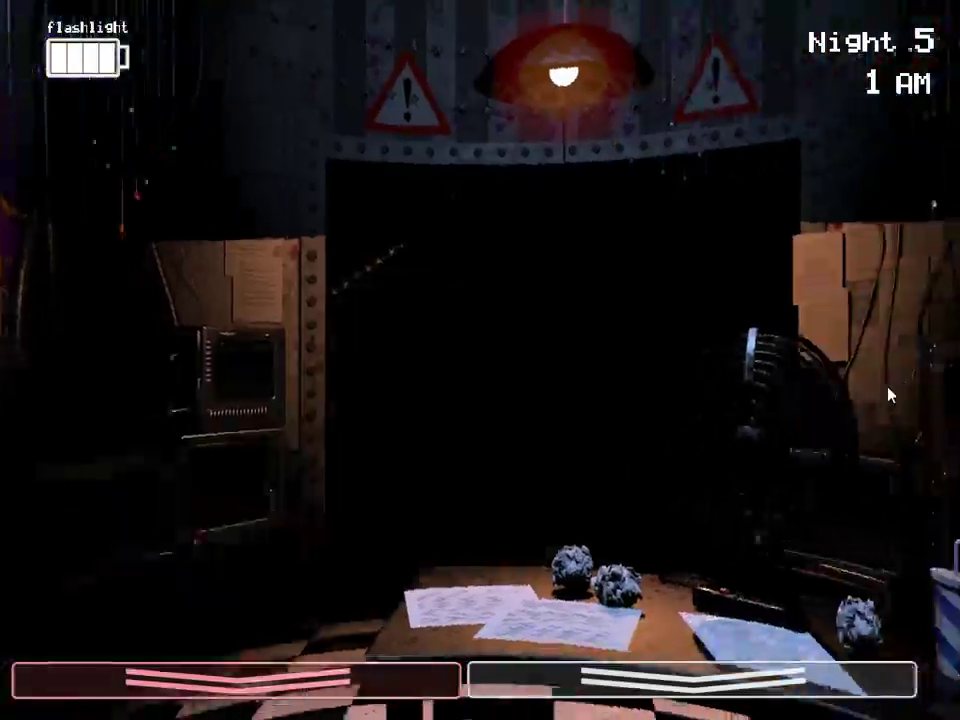
# Step: Light the right vent, wind the music box to full, then flash the hallway
pyautogui.click(812, 398)
pyautogui.click(690, 678)
pyautogui.moveTo(422, 570); pyautogui.dragTo(455, 568)
pyautogui.click(690, 678)
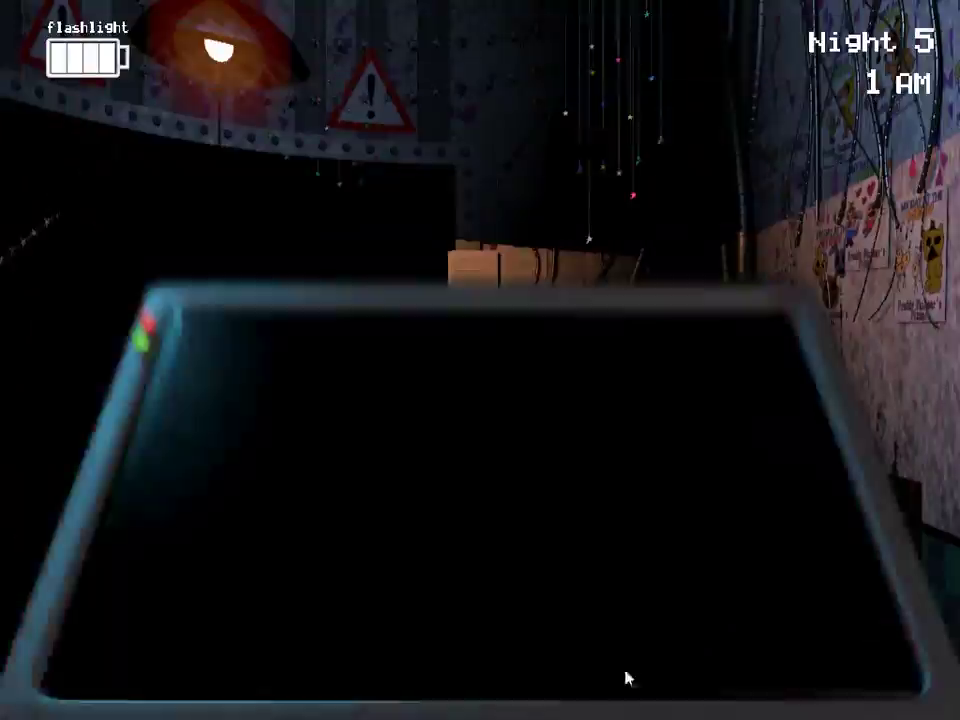
pyautogui.press('ctrl')
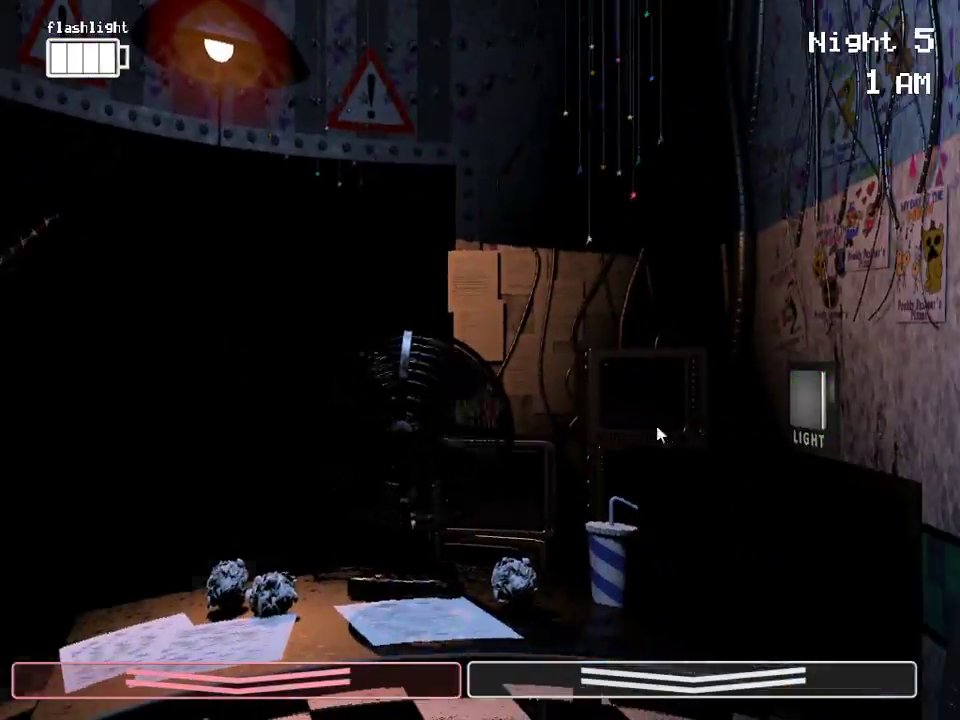
# Step: Top up the music box and light the left vent
pyautogui.click(690, 678)
pyautogui.moveTo(410, 568); pyautogui.dragTo(410, 568)
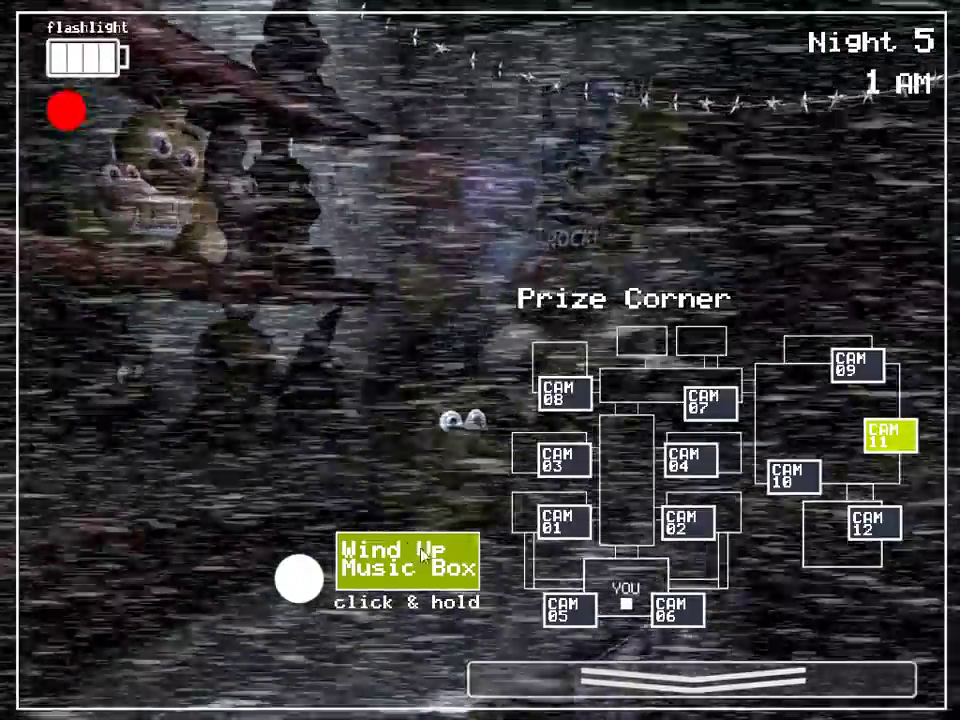
pyautogui.click(690, 678)
pyautogui.click(96, 400)
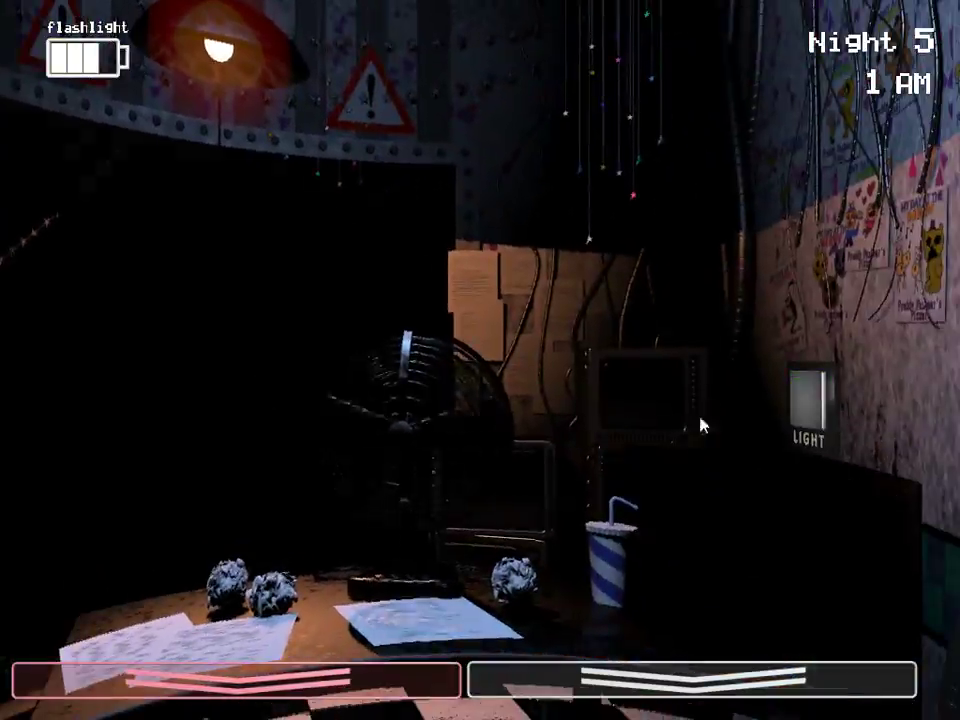
# Step: Hide behind the Freddy mask, then rewind the music box on Prize Corner
pyautogui.click(690, 678)
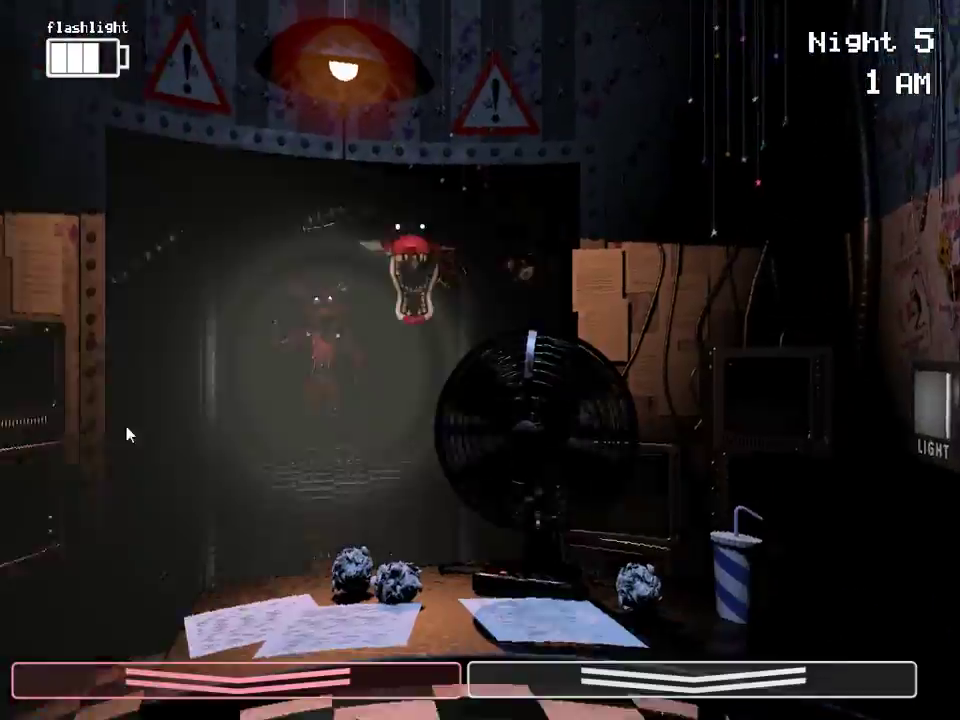
pyautogui.click(139, 390)
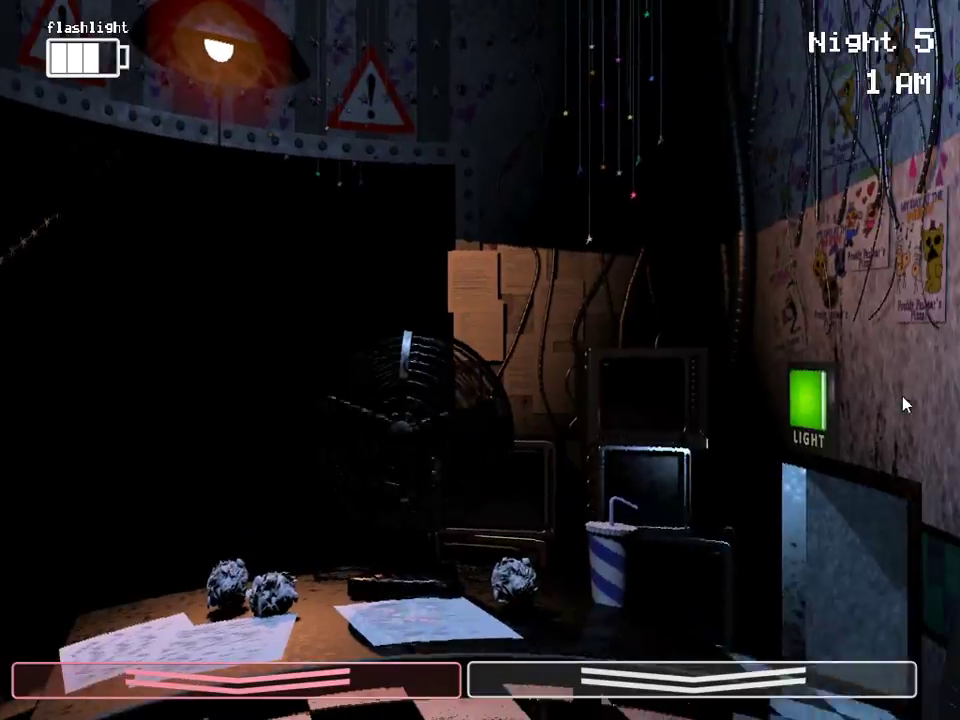
pyautogui.click(640, 660)
pyautogui.moveTo(441, 560); pyautogui.dragTo(441, 560)
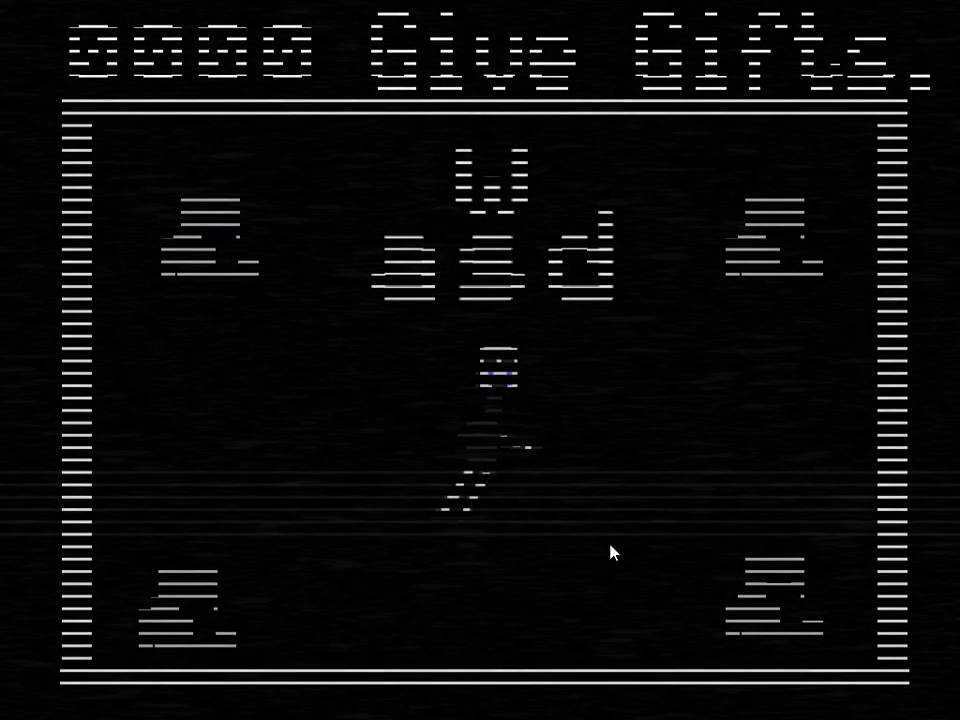
# Step: Move the puppet up and right to give a gift to the top-right child
pyautogui.press('w')
pyautogui.press('d')
pyautogui.press('d')
pyautogui.press('w')
pyautogui.press('d')
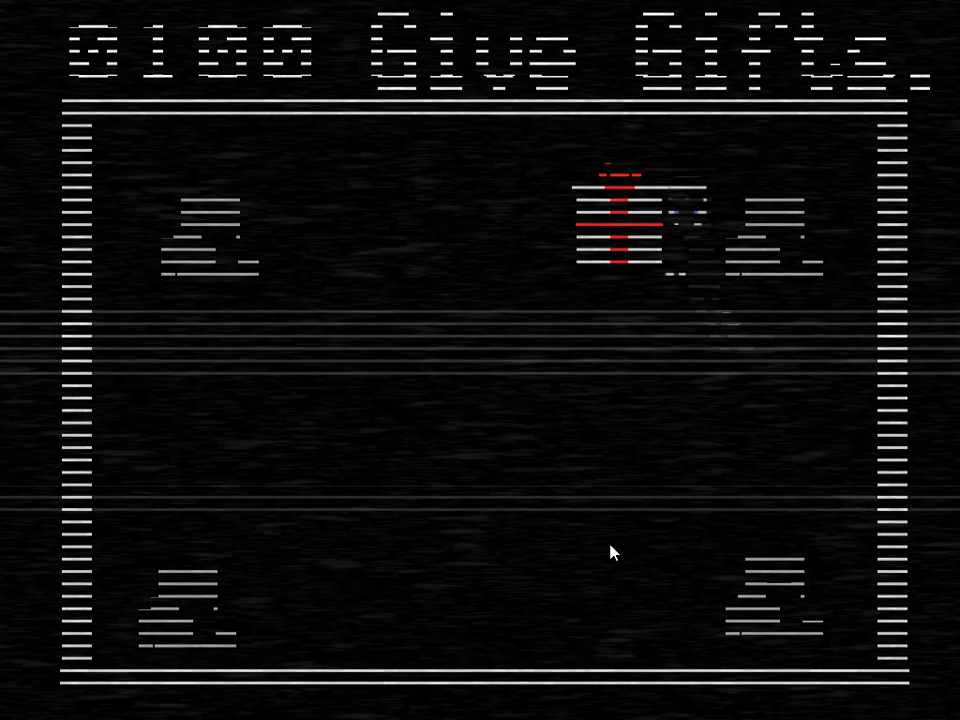
pyautogui.press('s')
pyautogui.press('w')
pyautogui.press('d')
# Step: Move the puppet down to give a gift to the bottom-right child
pyautogui.press('s')
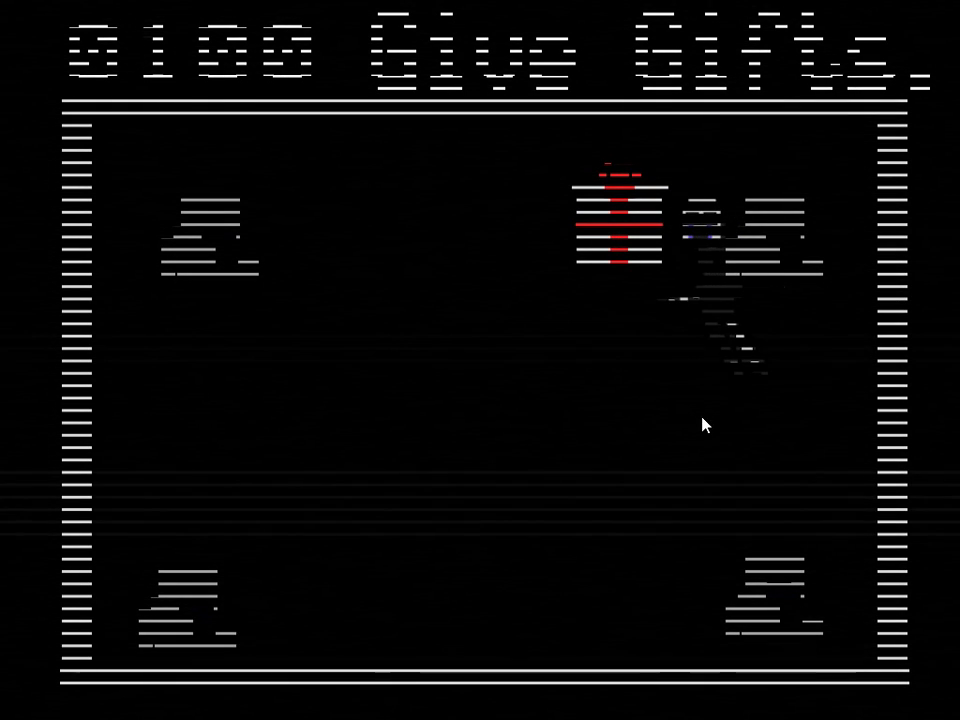
pyautogui.press('s')
pyautogui.press('s')
pyautogui.press('a')
pyautogui.press('s')
# Step: Move left and give gifts to the bottom-left and top-left children
pyautogui.press('a')
pyautogui.press('a')
pyautogui.press('a')
pyautogui.press('a')
pyautogui.press('a')
pyautogui.press('a')
pyautogui.press('a')
pyautogui.press('a')
pyautogui.press('a')
pyautogui.press('a')
pyautogui.press('w')
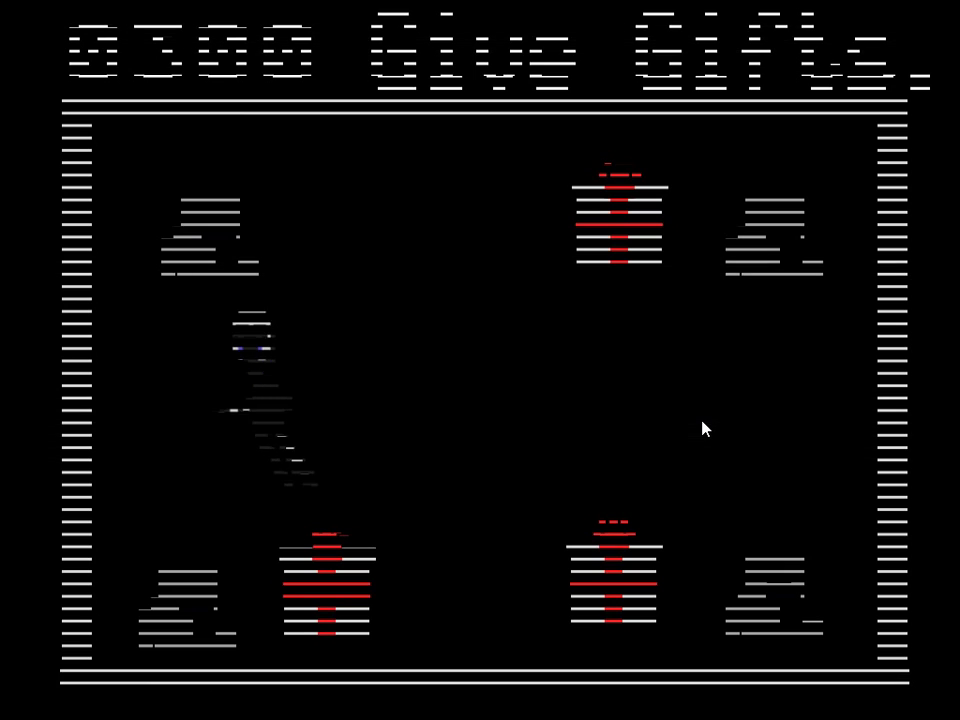
pyautogui.press('w')
pyautogui.press('w')
pyautogui.press('d')
pyautogui.press('d')
pyautogui.press('d')
pyautogui.press('d')
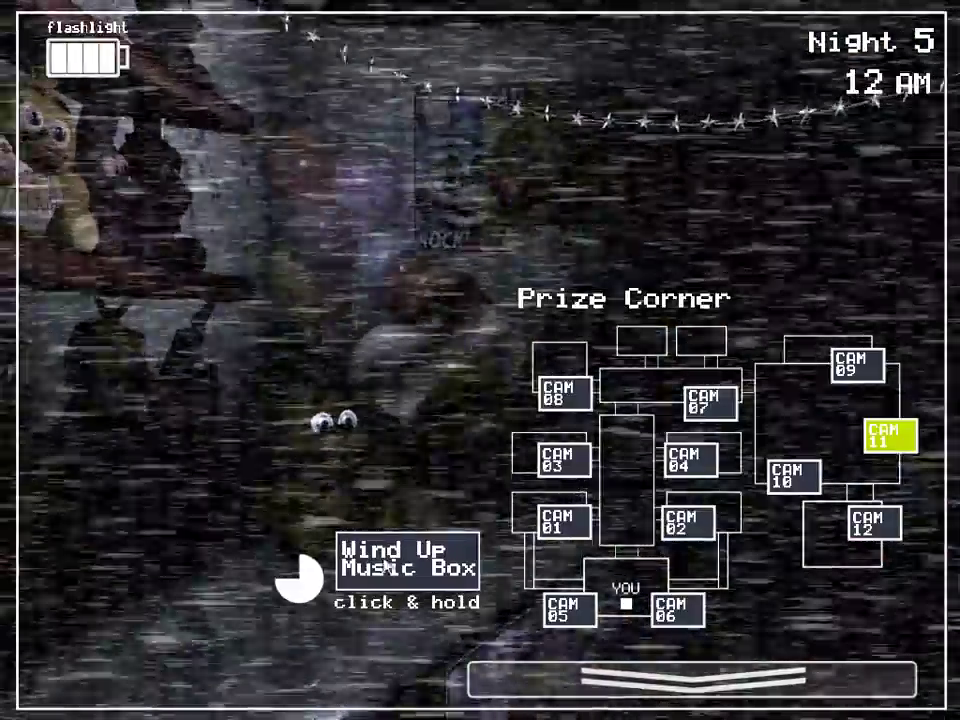
# Step: Wind the Prize Corner music box on CAM 11 back to full
pyautogui.moveTo(405, 560); pyautogui.dragTo(387, 565)
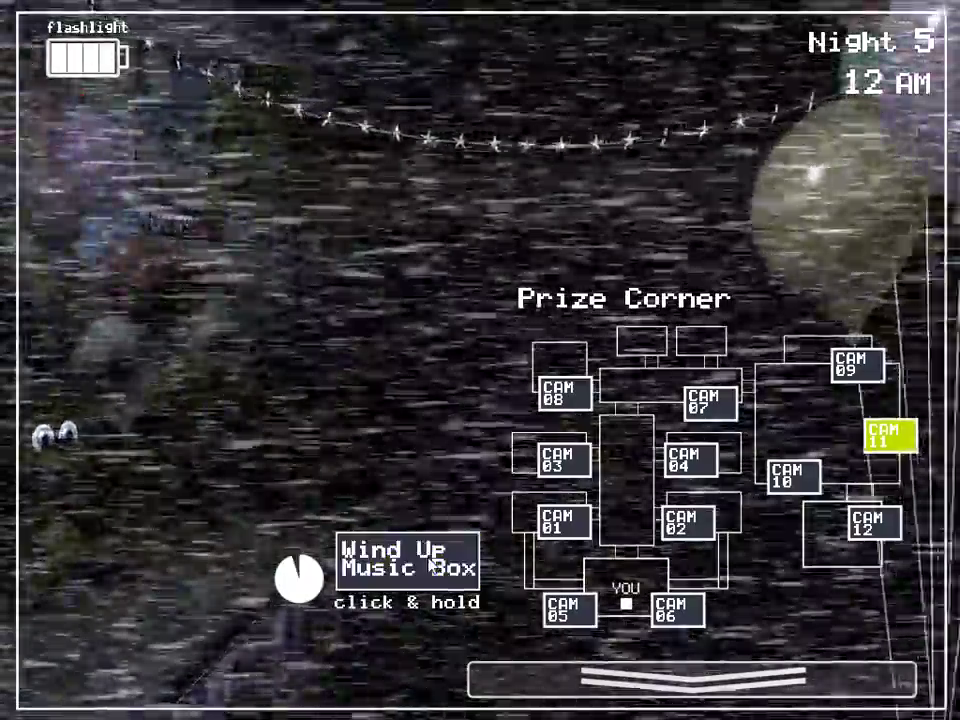
pyautogui.moveTo(428, 566); pyautogui.dragTo(425, 568)
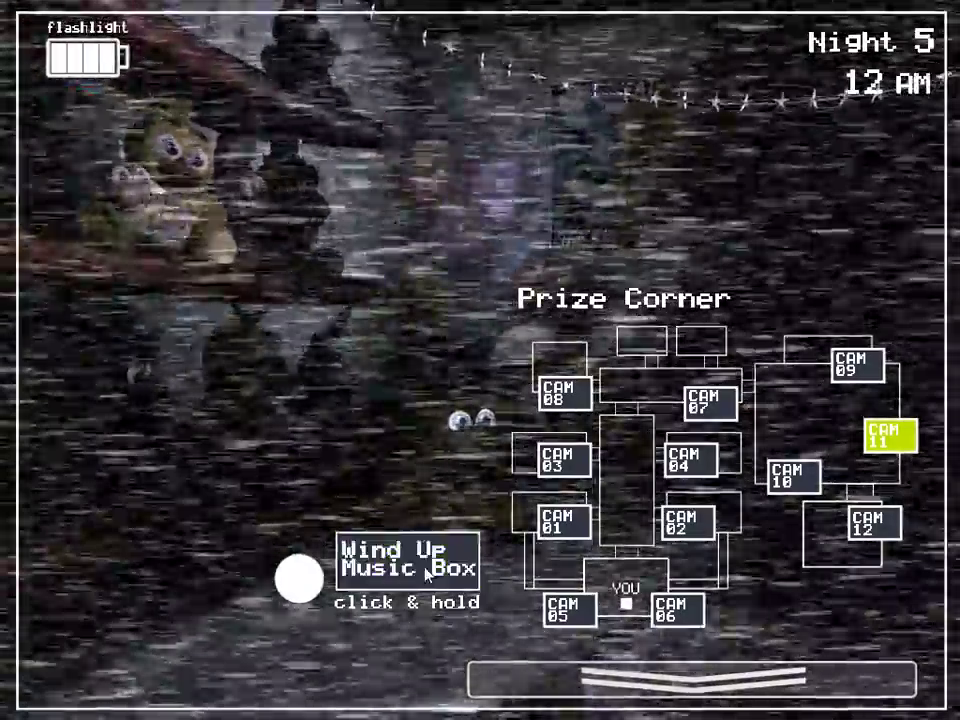
pyautogui.click(690, 678)
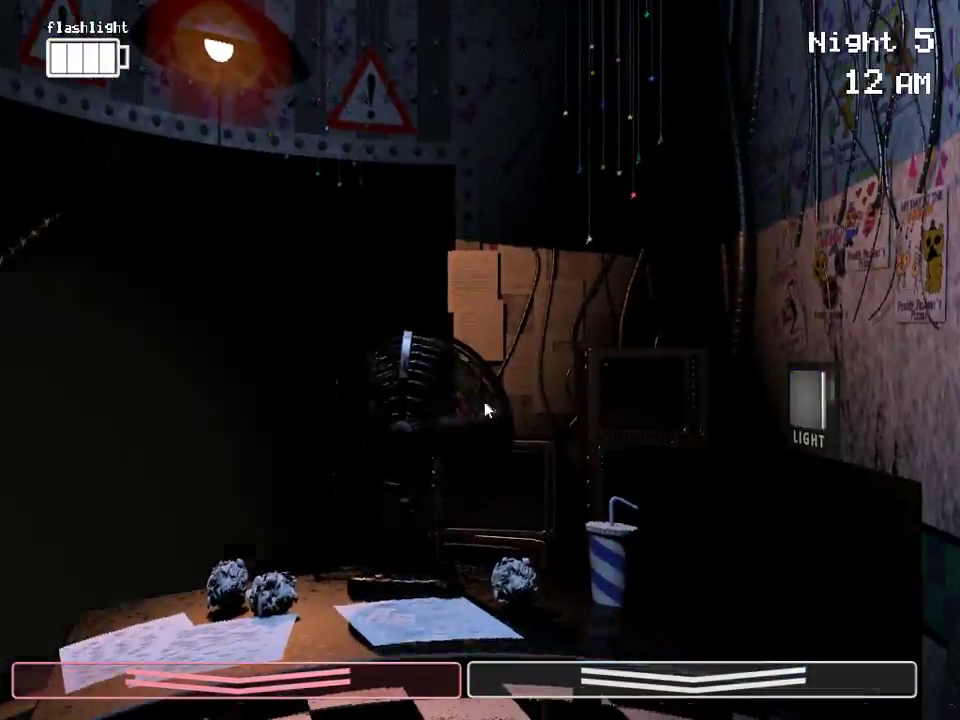
pyautogui.click(600, 678)
pyautogui.moveTo(400, 565); pyautogui.dragTo(400, 565)
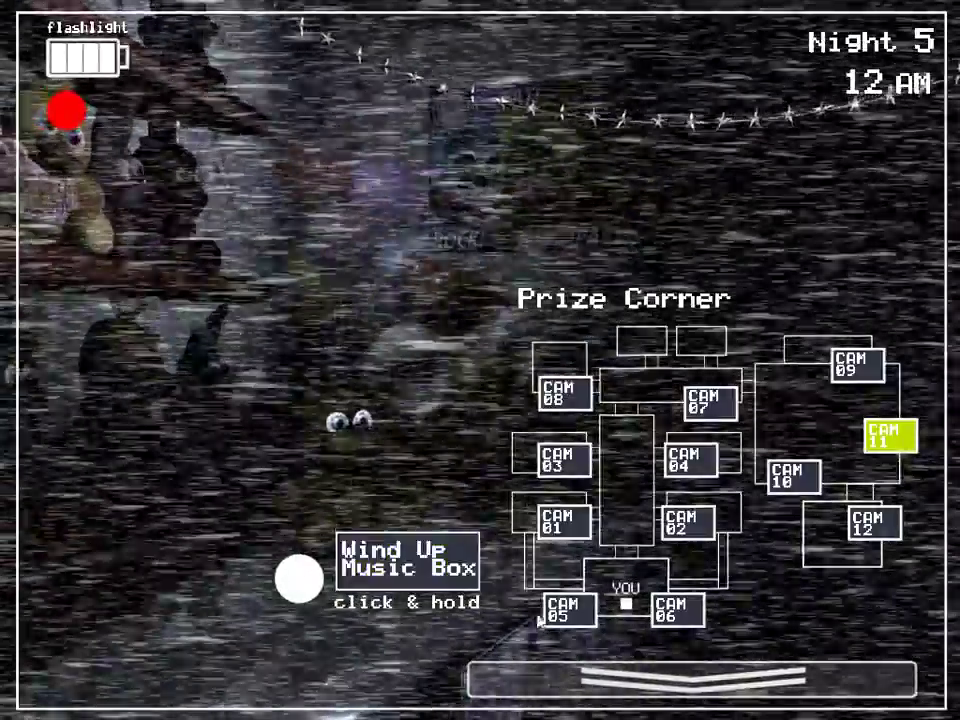
pyautogui.click(690, 678)
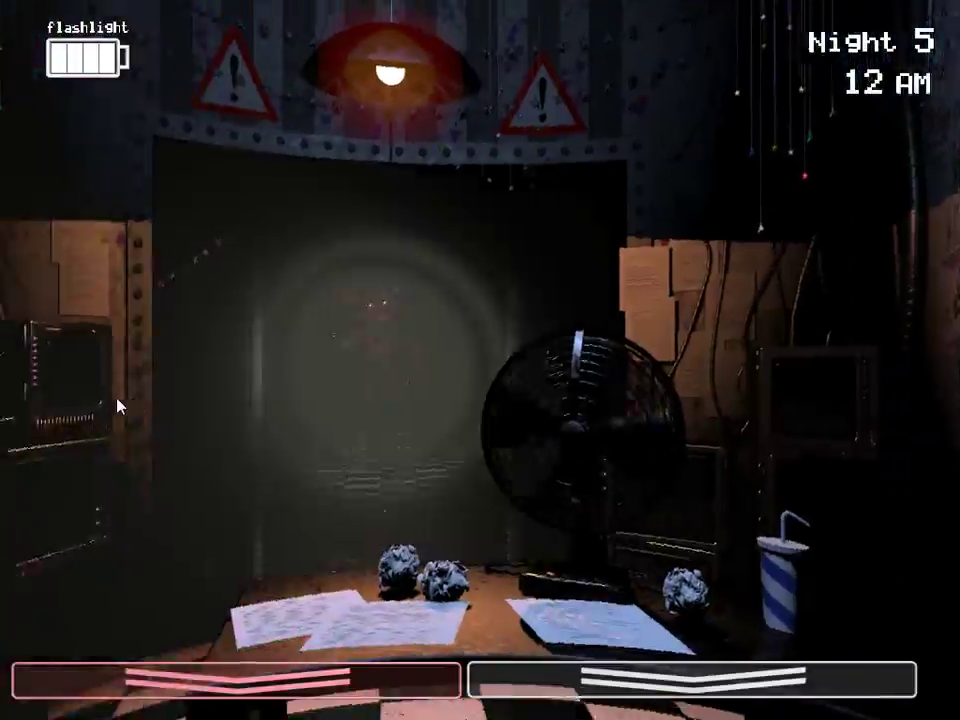
# Step: Light the left vent, then top the music box up to full
pyautogui.moveTo(190, 400); pyautogui.dragTo(190, 400)
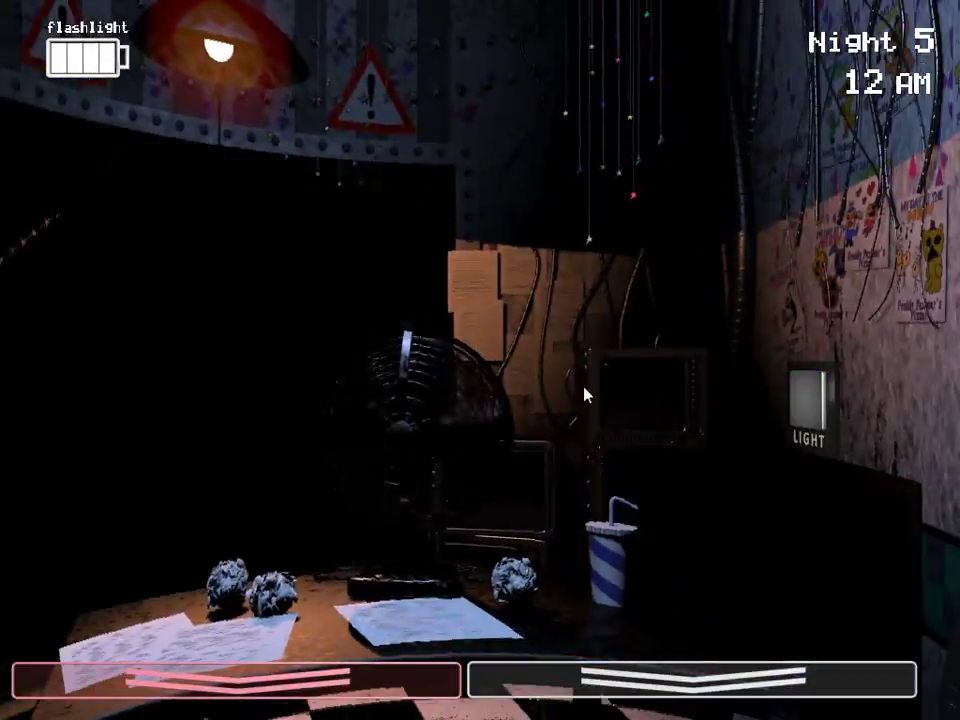
pyautogui.click(690, 678)
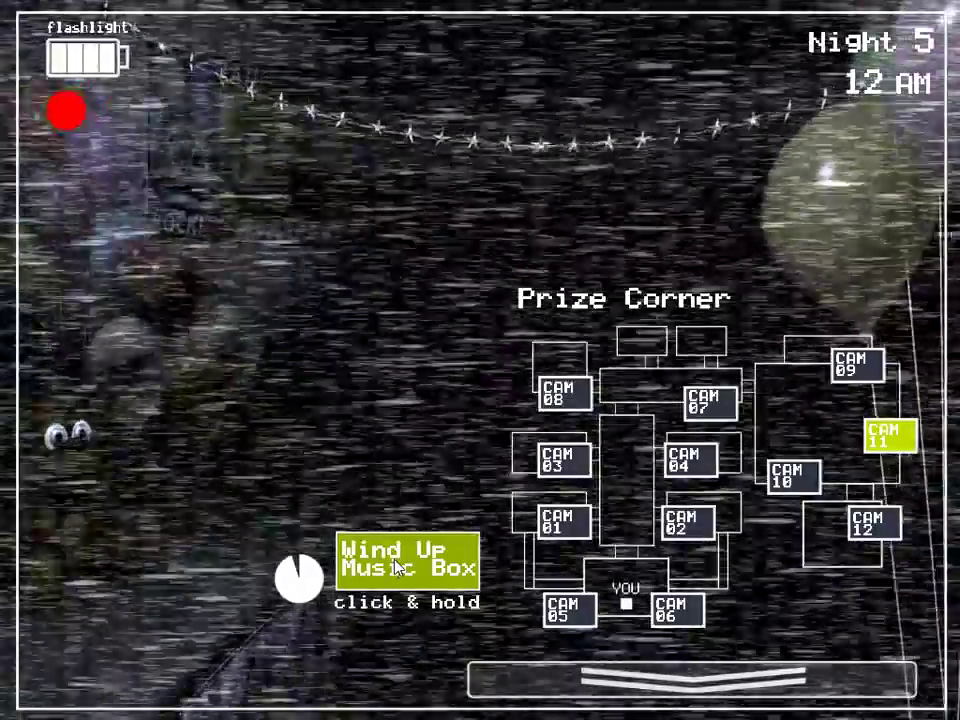
pyautogui.moveTo(400, 565); pyautogui.dragTo(400, 565)
pyautogui.click(690, 678)
# Step: Shine the flashlight down the hallway, then rewind the music box
pyautogui.moveTo(140, 400); pyautogui.dragTo(140, 400)
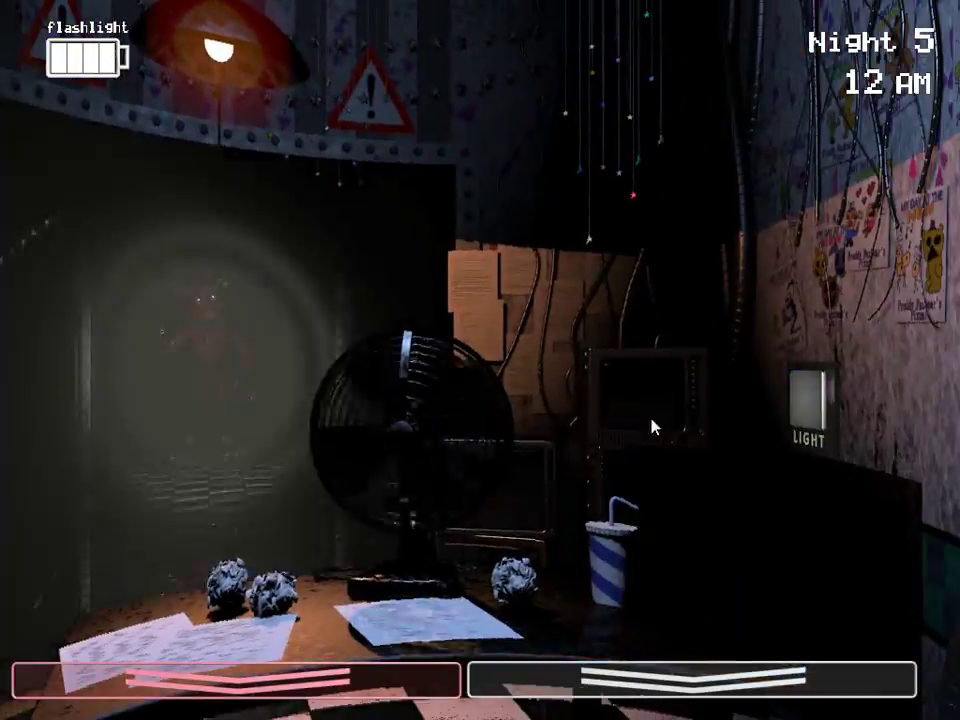
pyautogui.click(690, 678)
pyautogui.moveTo(400, 565); pyautogui.dragTo(420, 556)
pyautogui.click(690, 678)
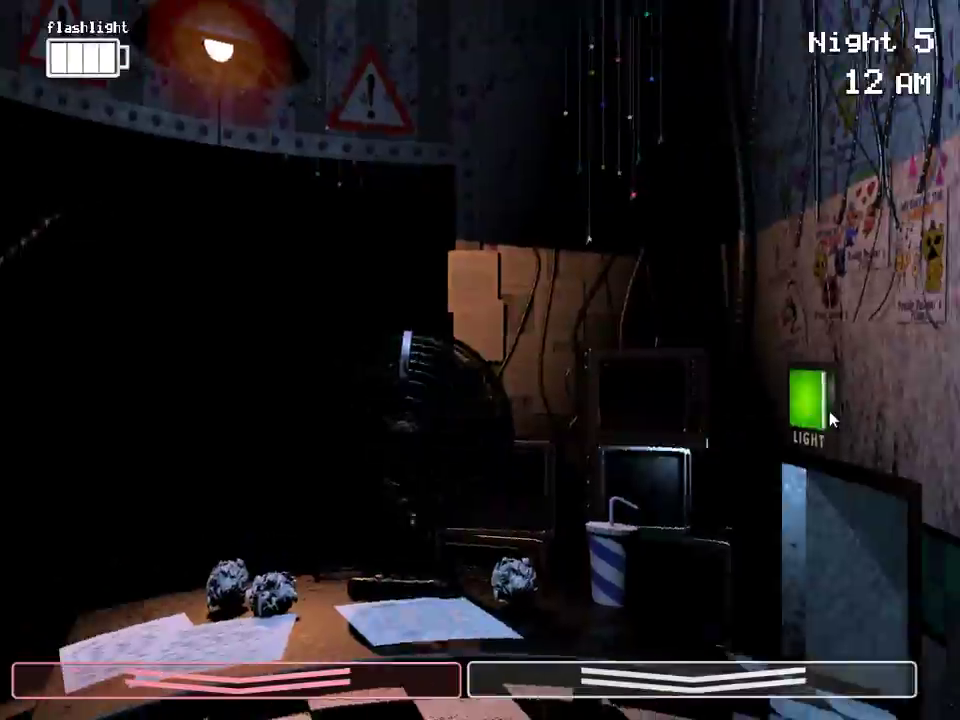
# Step: Light the right vent and wind the music box back to full
pyautogui.moveTo(855, 390); pyautogui.dragTo(855, 390)
pyautogui.click(690, 678)
pyautogui.moveTo(408, 575); pyautogui.dragTo(408, 575)
pyautogui.click(540, 680)
pyautogui.click(690, 678)
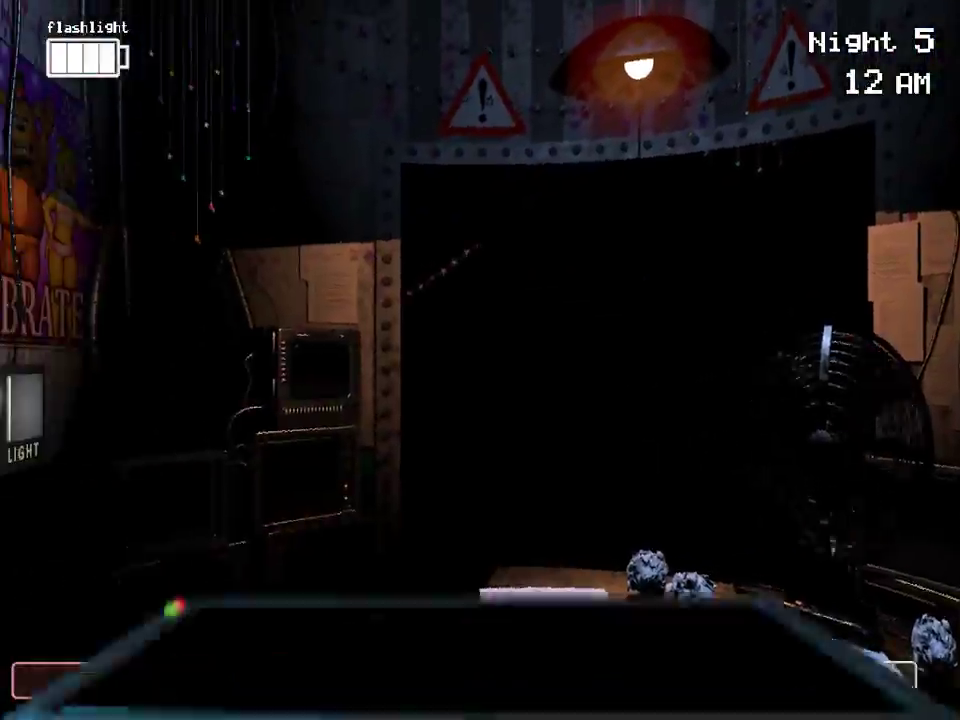
pyautogui.moveTo(408, 560)
pyautogui.mouseDown()
pyautogui.moveTo(436, 552)
pyautogui.moveTo(402, 570)
pyautogui.moveTo(410, 566)
pyautogui.mouseUp()
# Step: Flash the hallway animatronic twice, then wind the music box
pyautogui.press('ctrl')
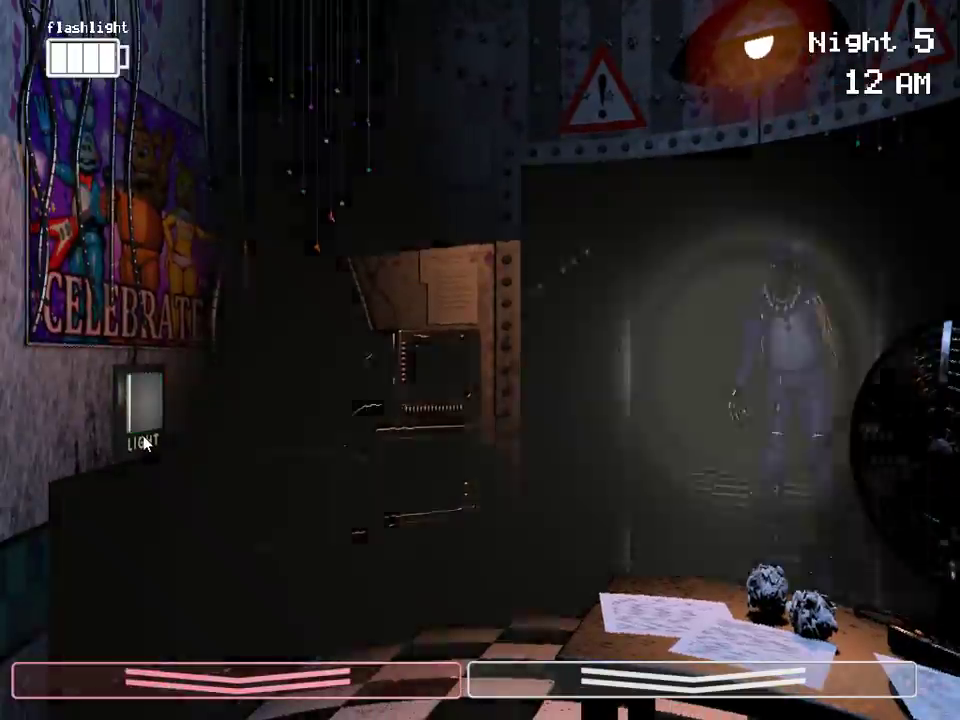
pyautogui.press('ctrl')
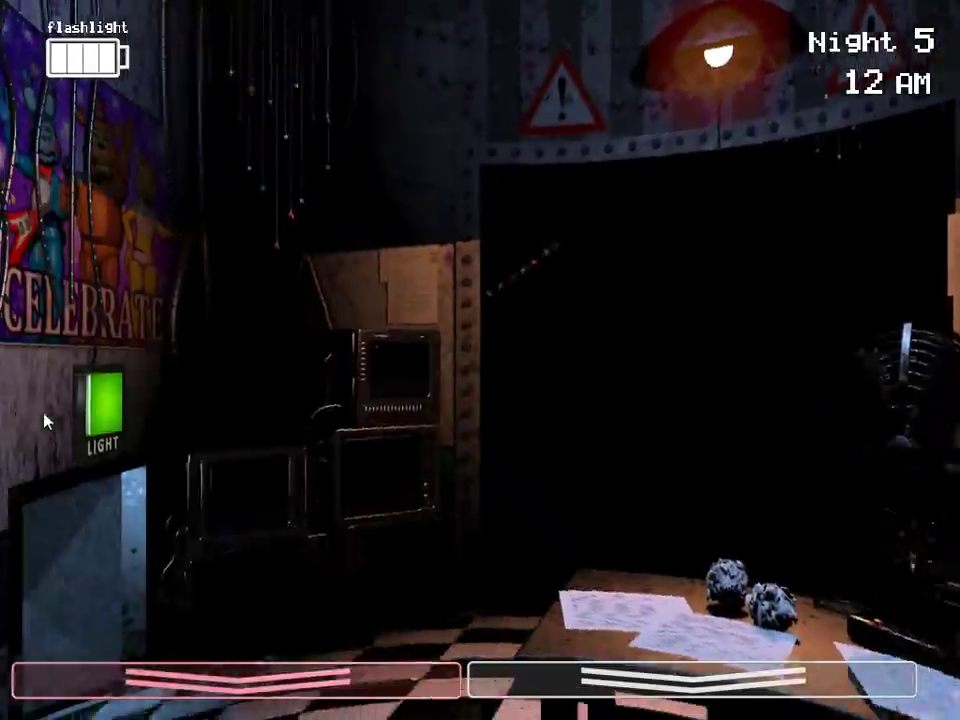
pyautogui.moveTo(410, 566); pyautogui.dragTo(465, 578)
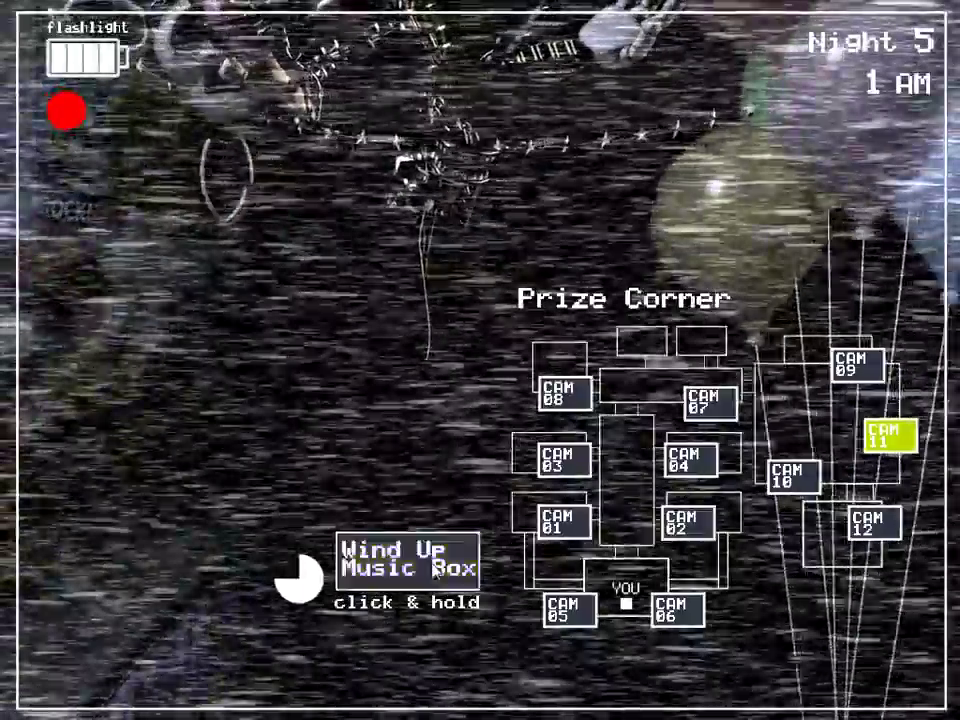
pyautogui.moveTo(430, 565); pyautogui.dragTo(430, 565)
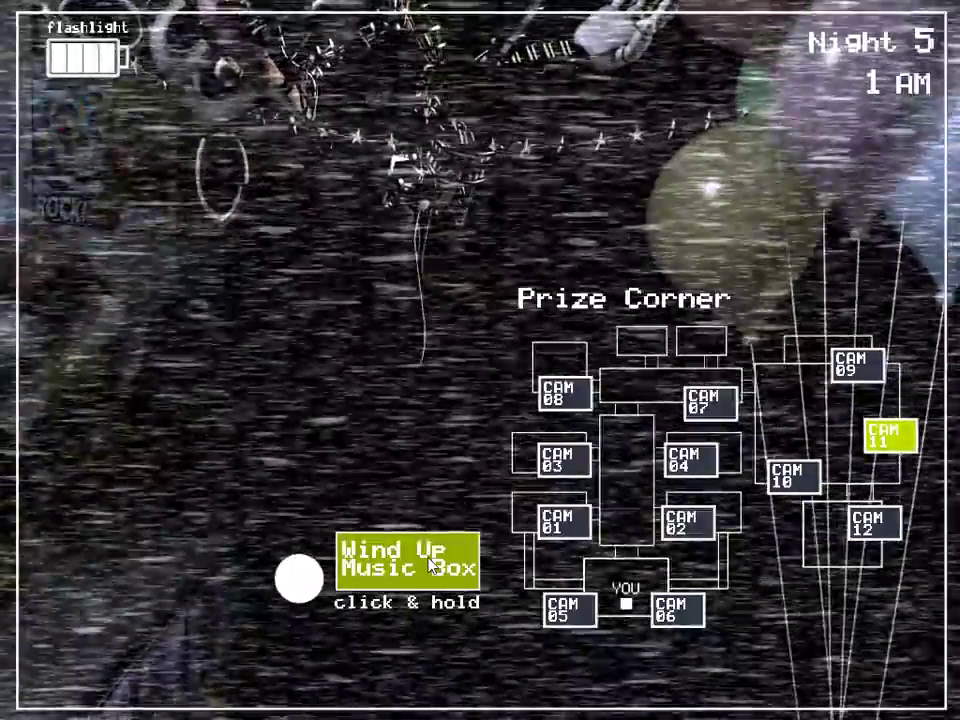
# Step: Take off the Freddy mask and rewind the music box to full
pyautogui.rightClick(357, 543)
pyautogui.press('ctrl')
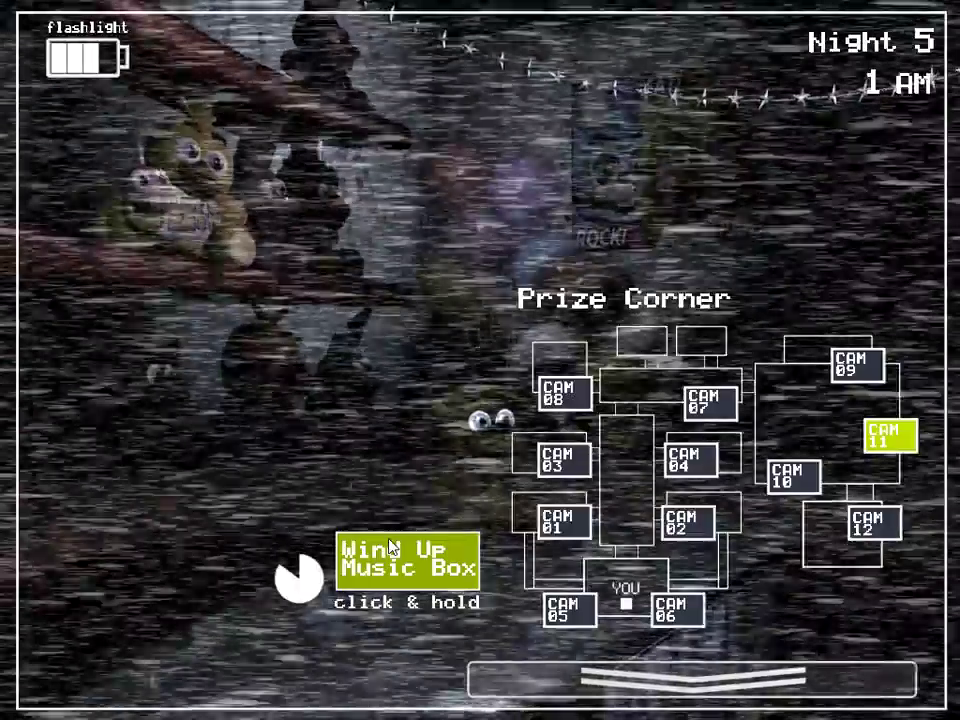
pyautogui.moveTo(407, 568); pyautogui.dragTo(407, 568)
pyautogui.press('ctrl')
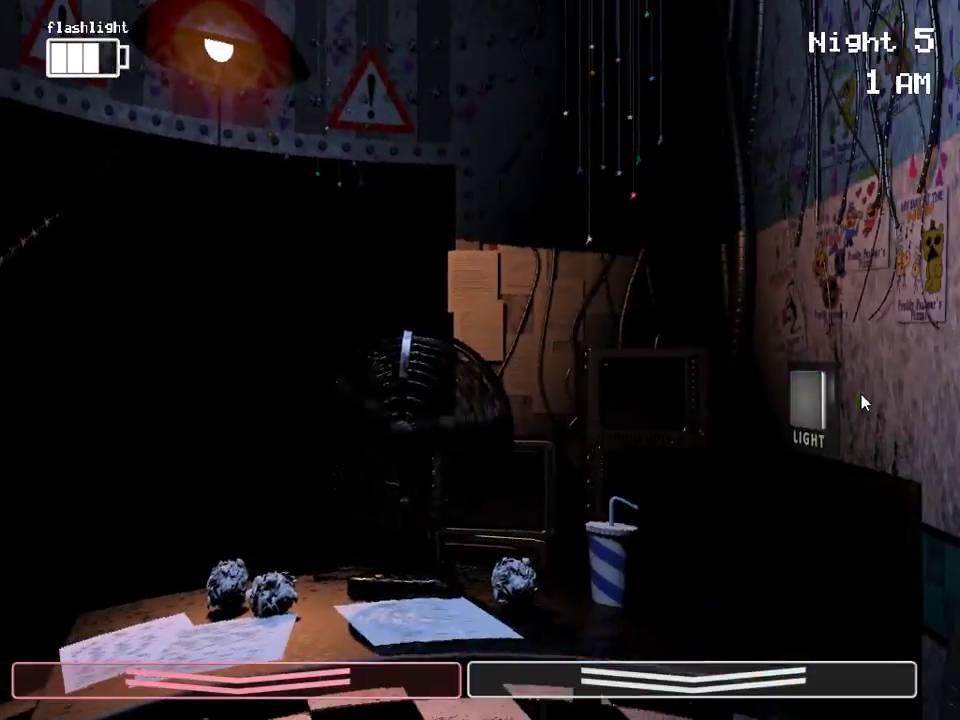
# Step: Wind the music box, remove the Freddy mask, and light both vents
pyautogui.click(690, 680)
pyautogui.moveTo(424, 576); pyautogui.dragTo(424, 576)
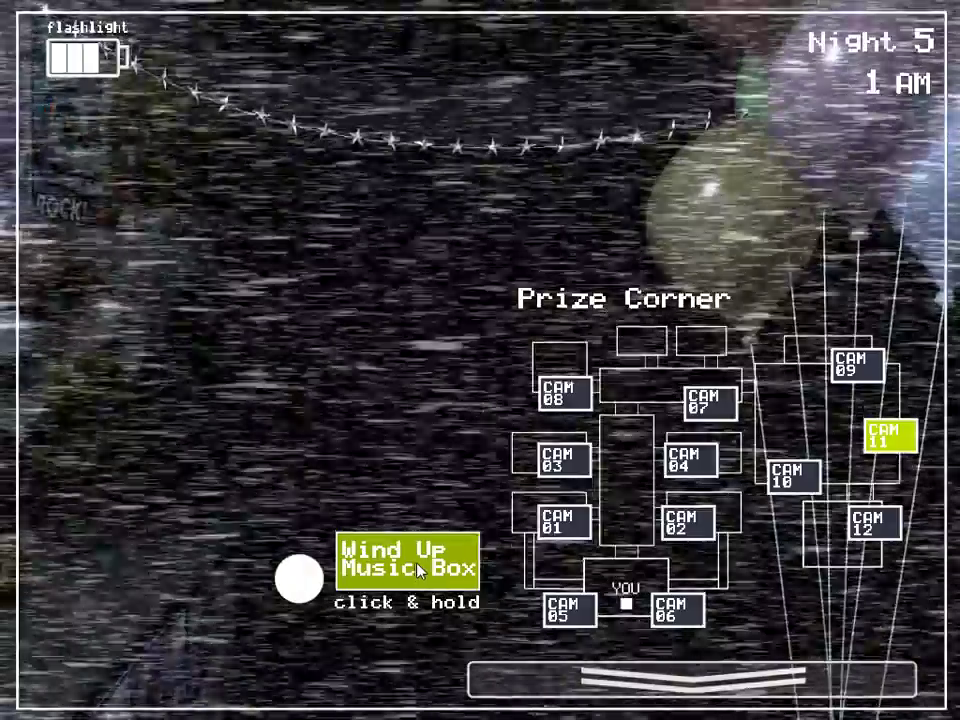
pyautogui.click(690, 680)
pyautogui.click(200, 708)
pyautogui.click(143, 396)
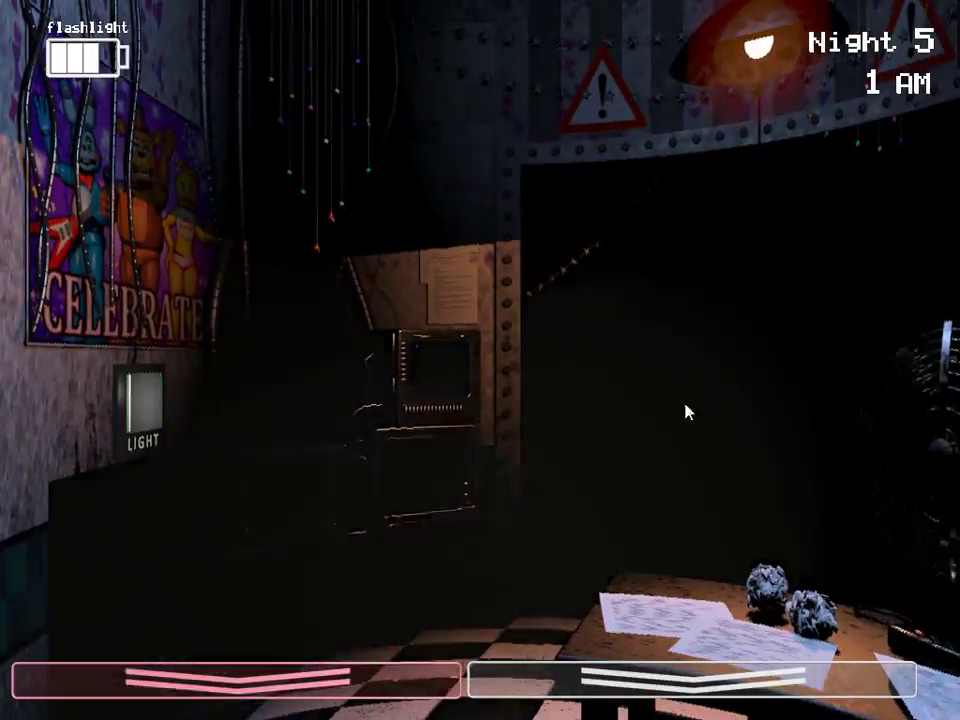
pyautogui.click(930, 400)
# Step: Top up the music box again and recheck the left and right vents
pyautogui.click(688, 665)
pyautogui.moveTo(400, 556); pyautogui.dragTo(400, 556)
pyautogui.click(688, 665)
pyautogui.click(143, 400)
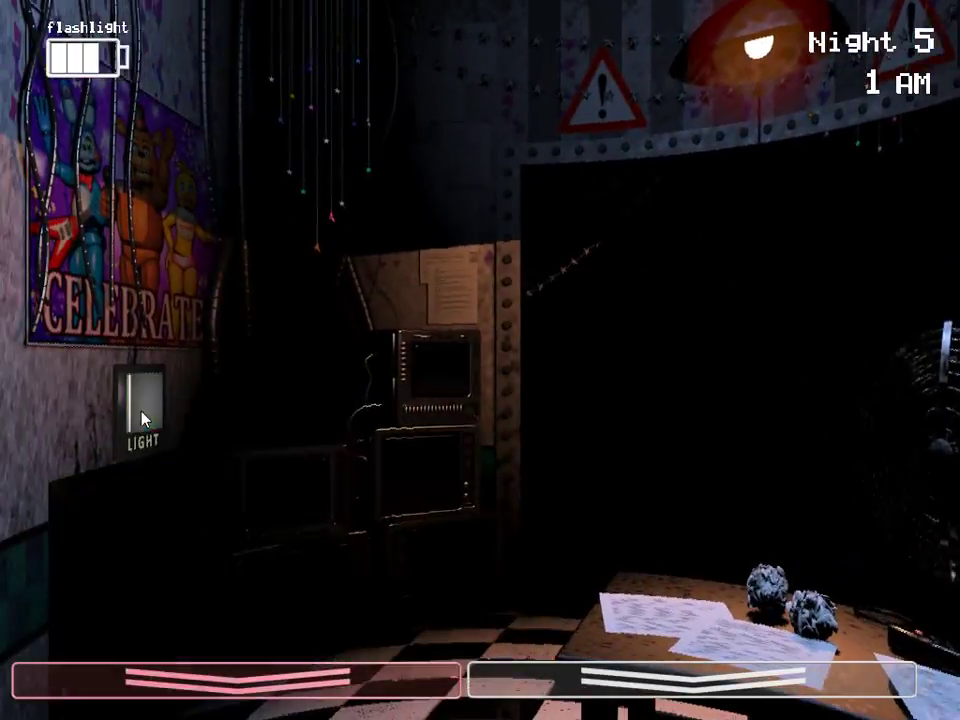
pyautogui.click(876, 415)
# Step: Wind the music box, briefly mask up, and flash the flashlight at Toy Chica
pyautogui.click(688, 678)
pyautogui.moveTo(400, 560); pyautogui.dragTo(380, 565)
pyautogui.click(688, 678)
pyautogui.click(235, 678)
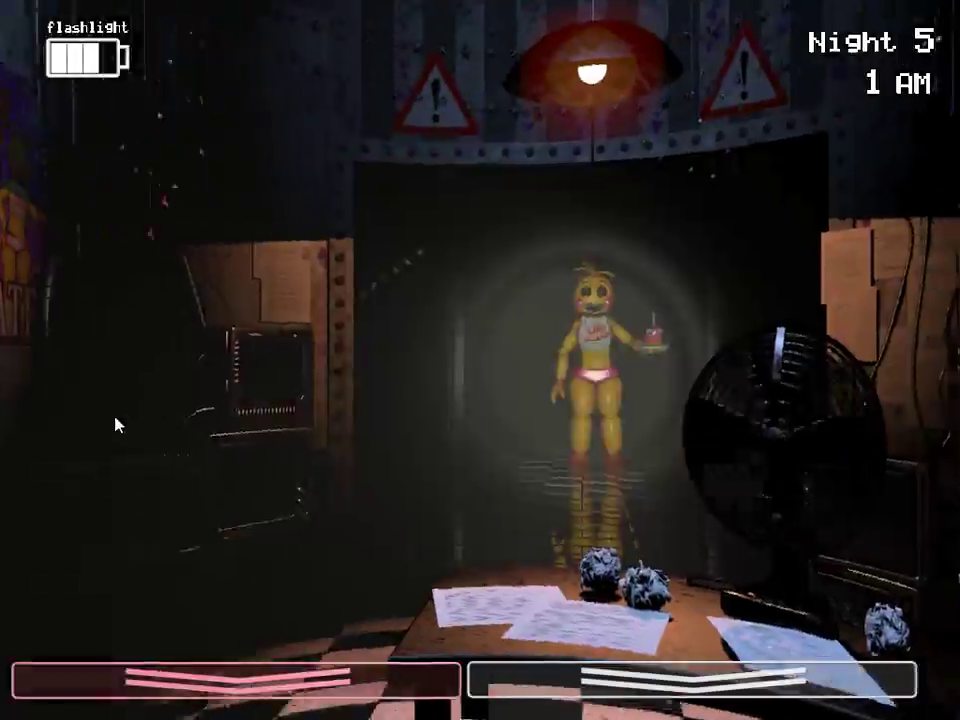
pyautogui.click(143, 400)
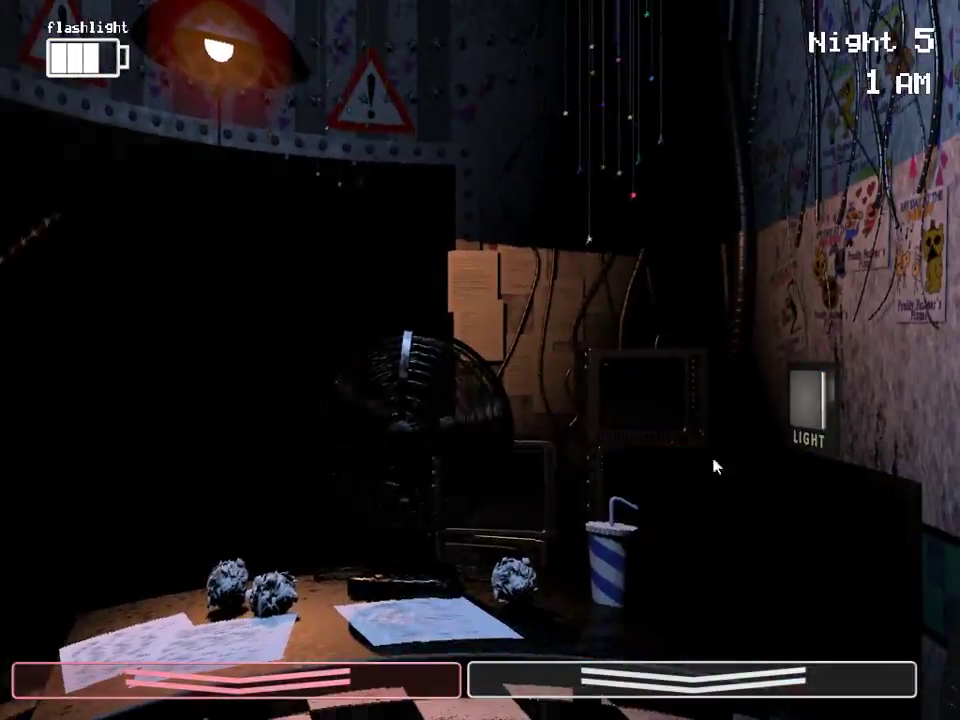
# Step: Give the music box a final wind and put on the Freddy mask
pyautogui.click(688, 678)
pyautogui.moveTo(393, 593); pyautogui.dragTo(393, 593)
pyautogui.click(688, 678)
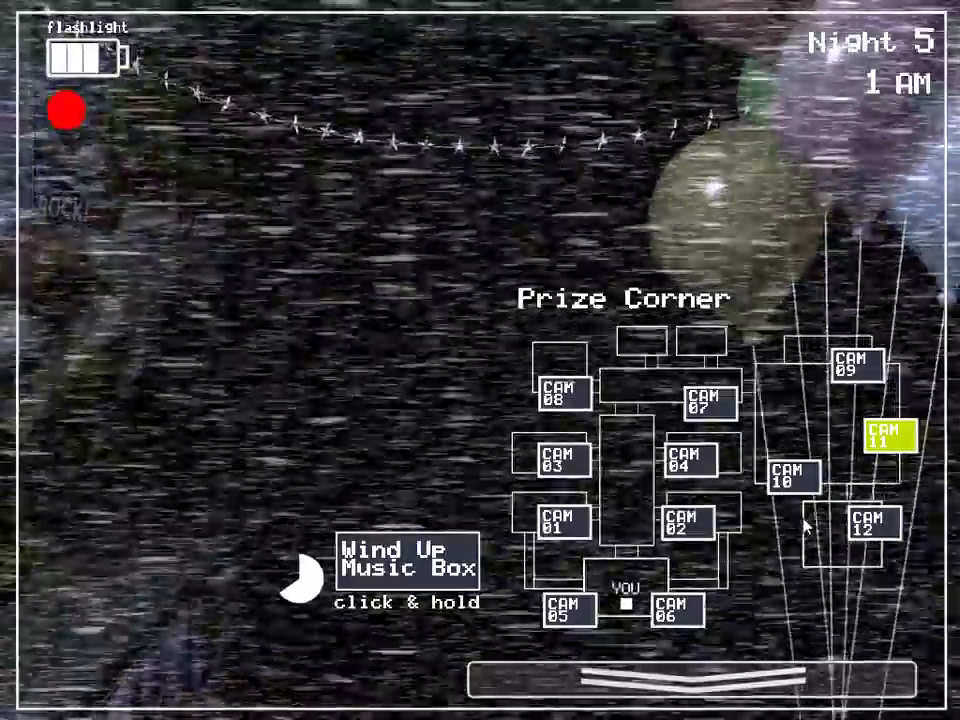
pyautogui.click(441, 572)
pyautogui.click(690, 680)
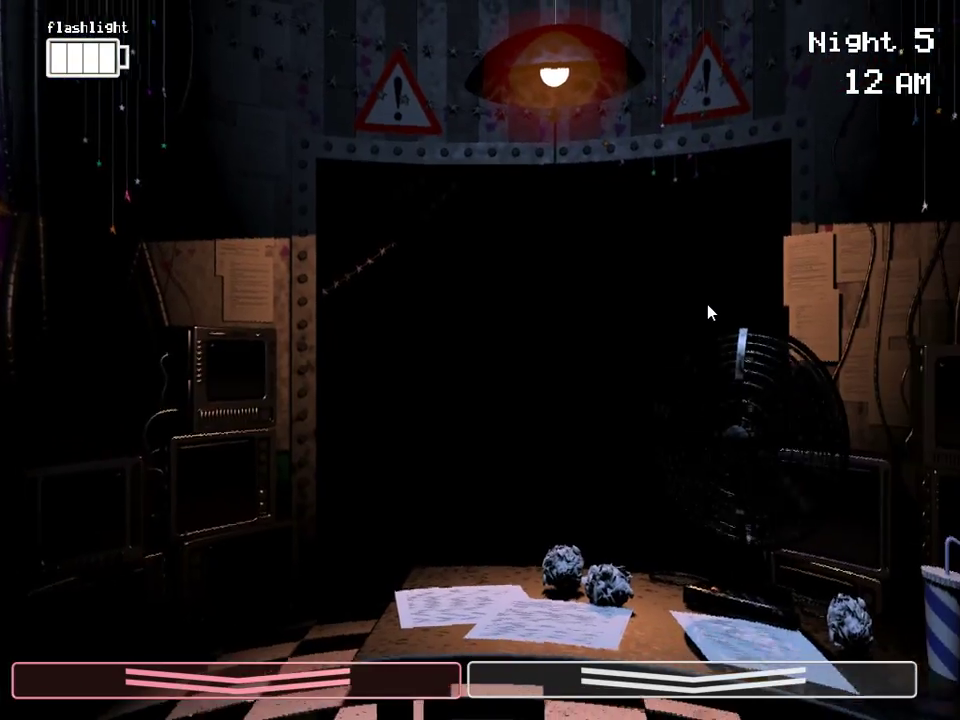
pyautogui.moveTo(692, 679)
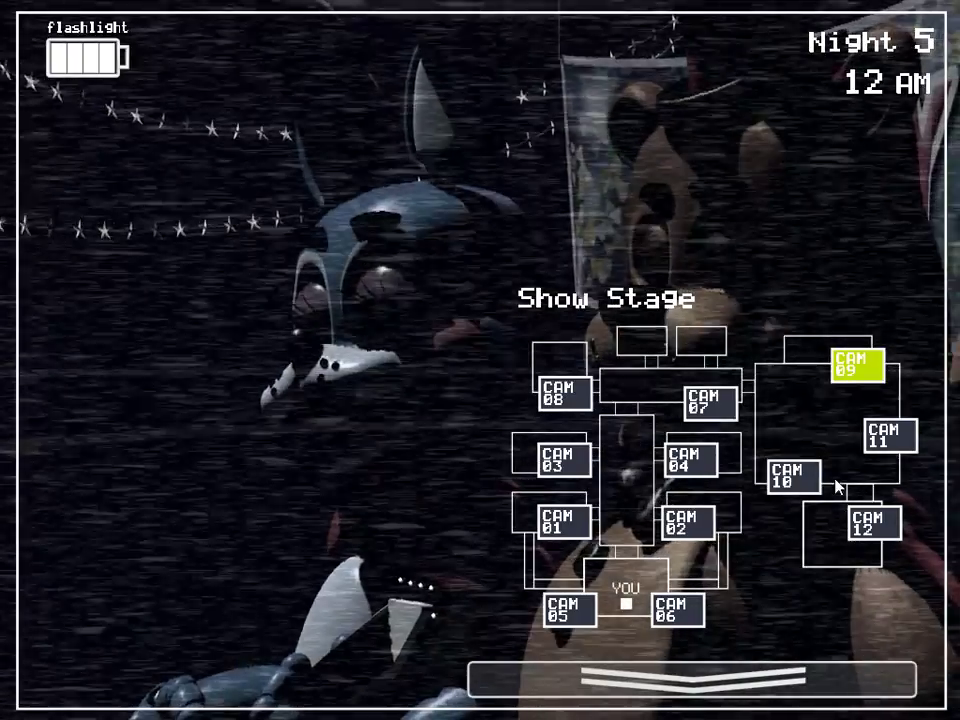
# Step: Switch to the Prize Corner camera and wind the music box to full on the new run
pyautogui.click(889, 435)
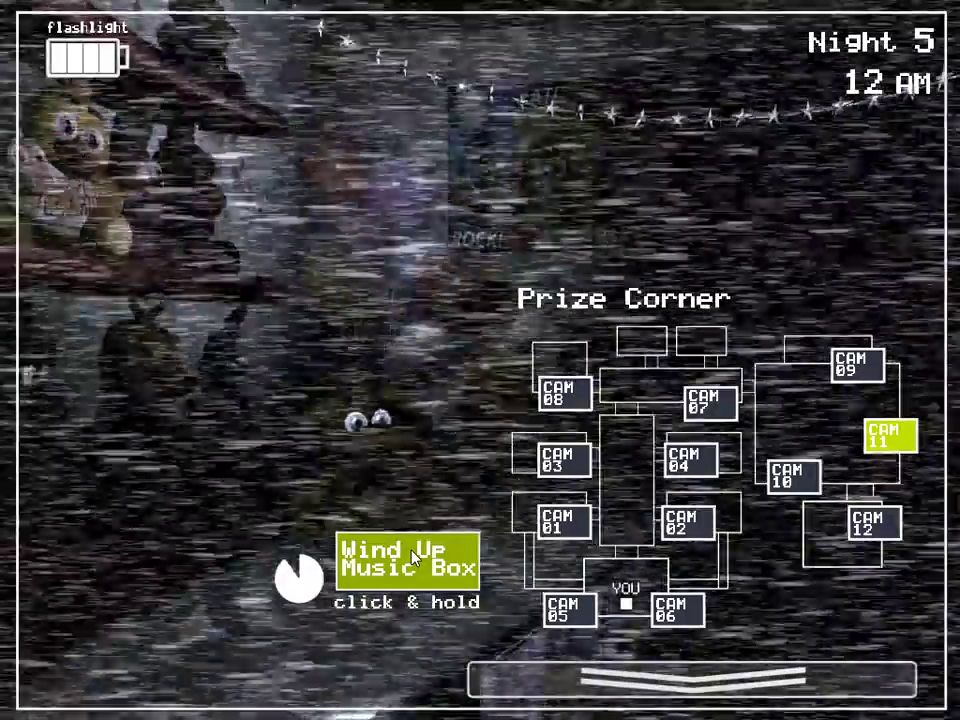
pyautogui.click(412, 557)
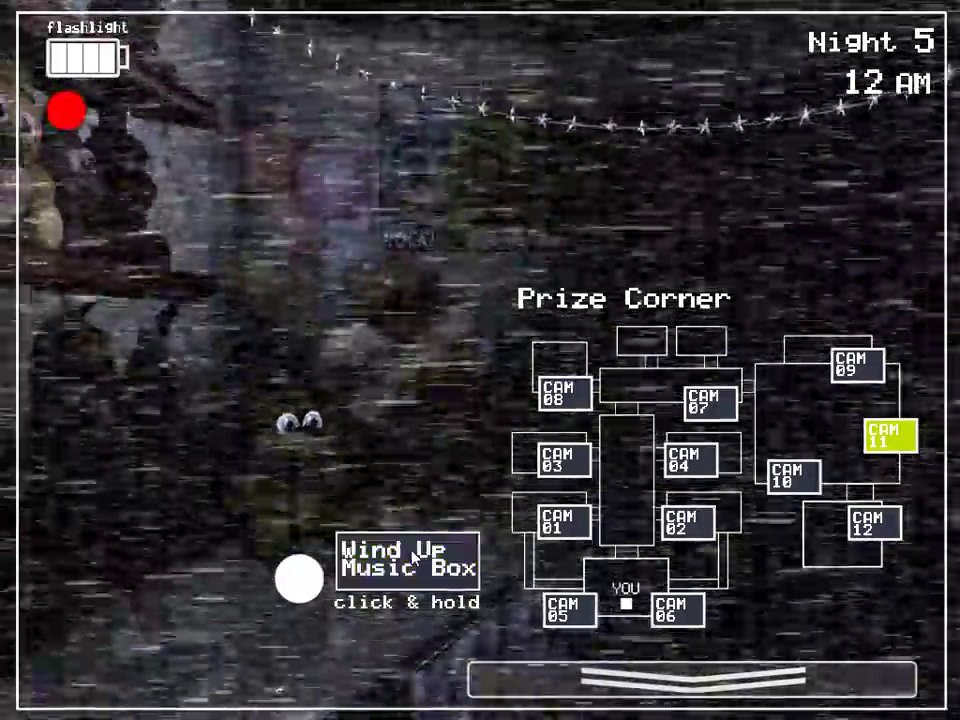
pyautogui.click(412, 553)
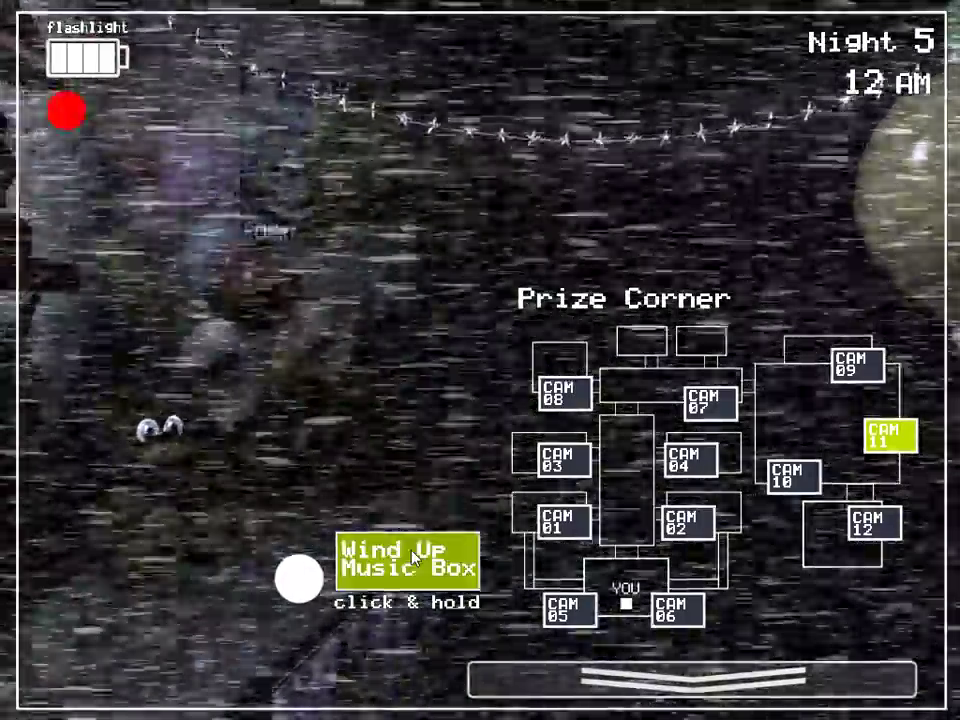
pyautogui.click(408, 565)
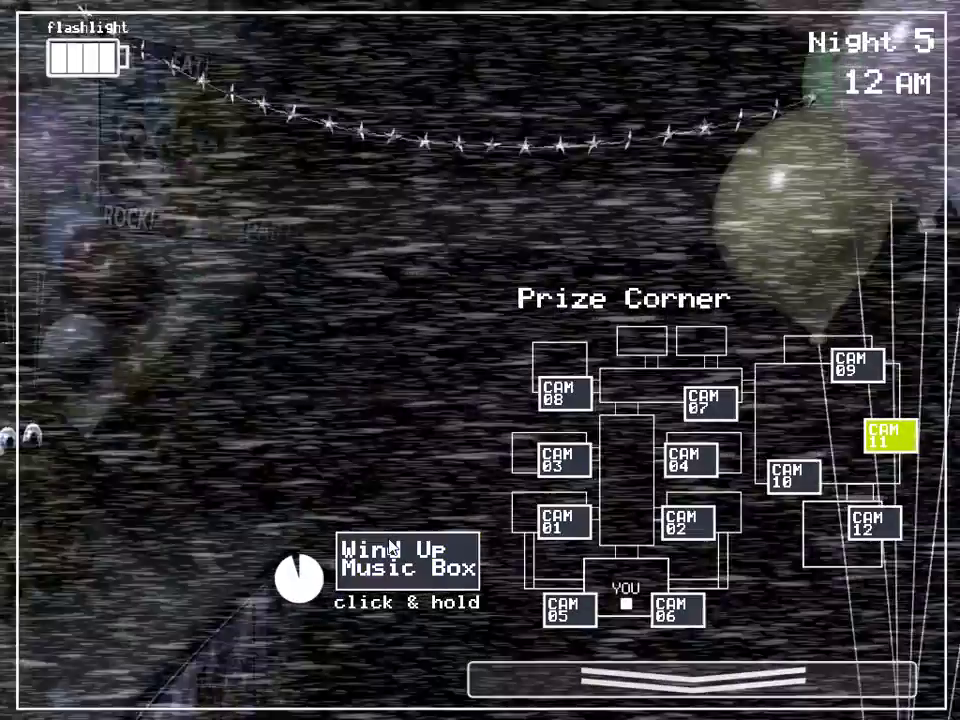
pyautogui.click(395, 562)
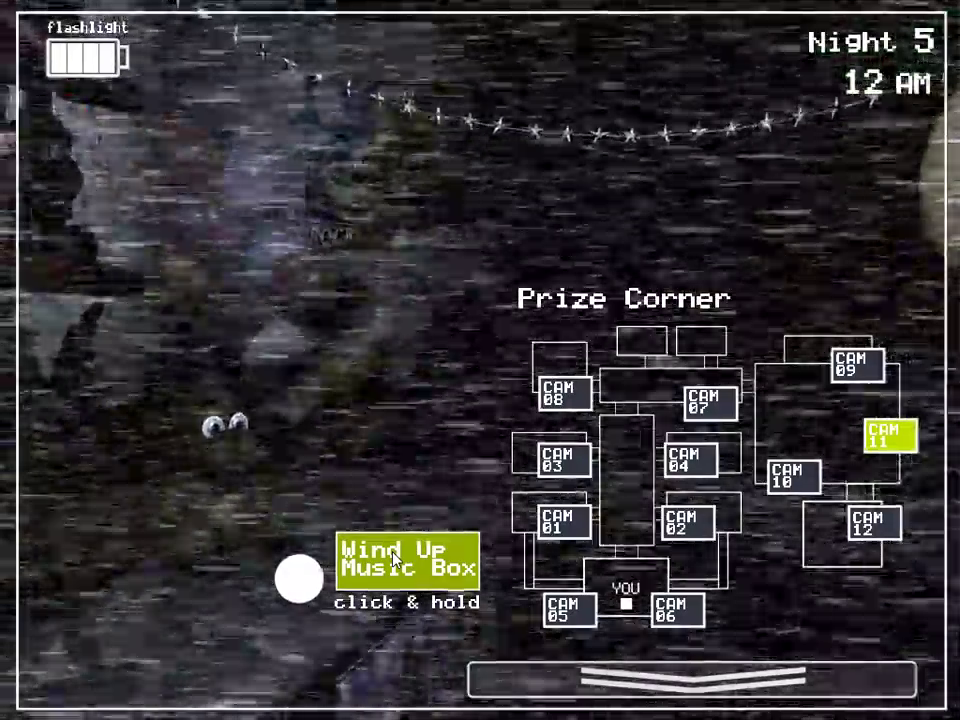
pyautogui.moveTo(405, 565); pyautogui.dragTo(408, 565)
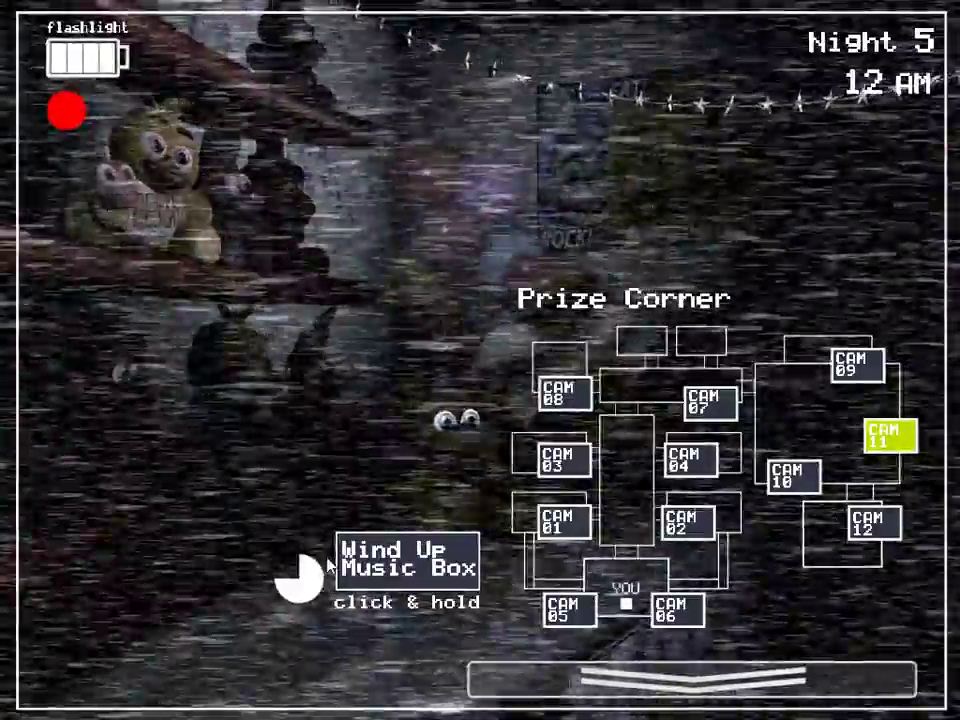
# Step: Finish winding the music box, flashing the hallway before and after a top-up
pyautogui.moveTo(395, 560); pyautogui.dragTo(400, 560)
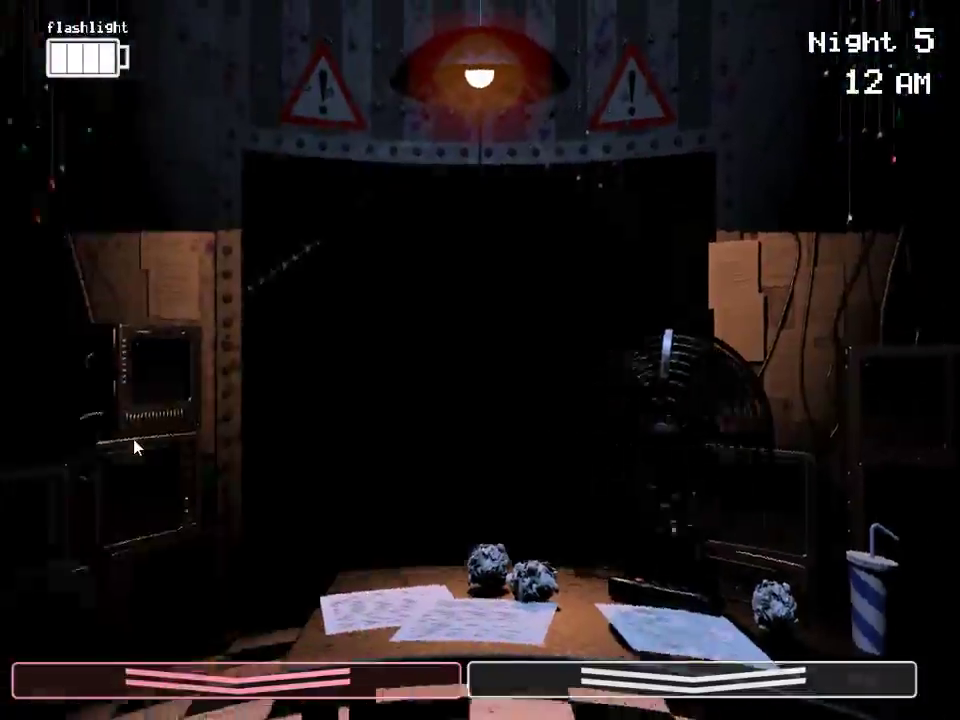
pyautogui.press('ctrl')
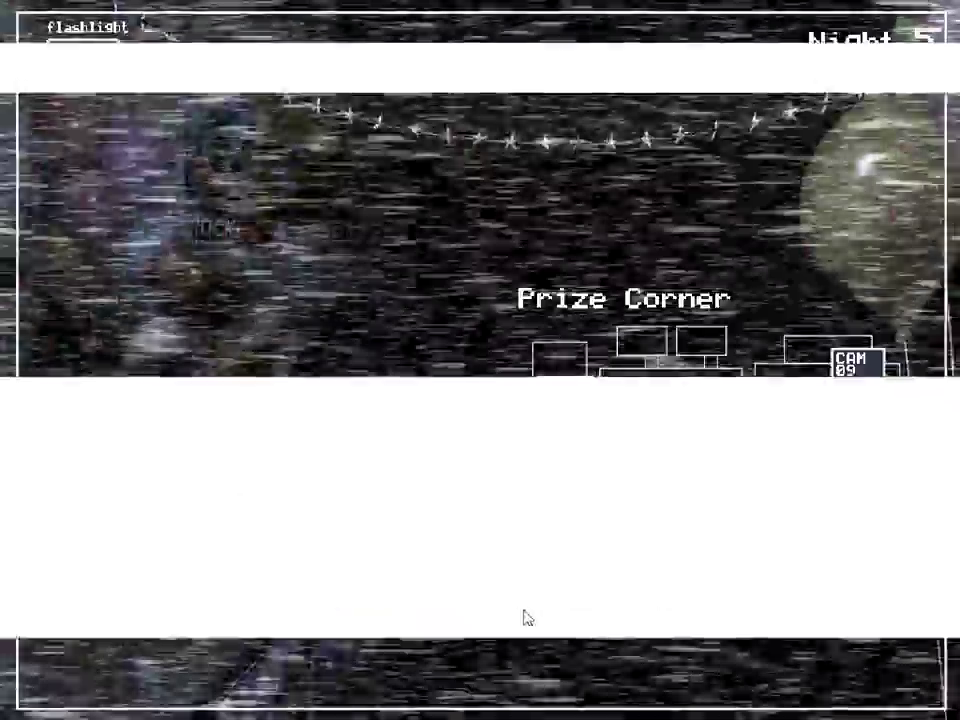
pyautogui.click(385, 575)
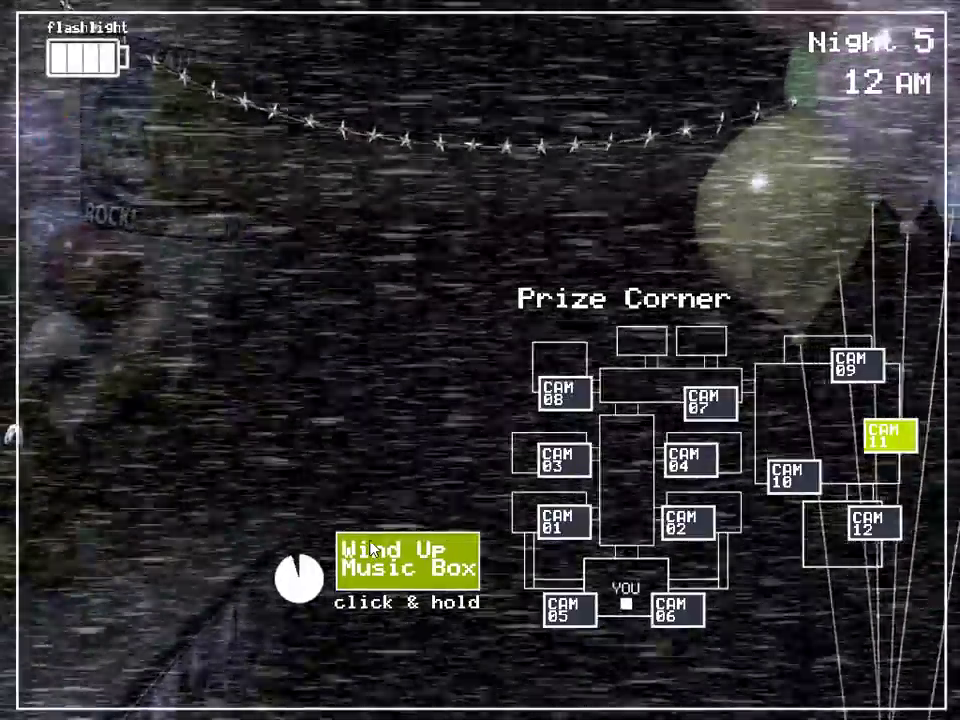
pyautogui.moveTo(385, 575); pyautogui.dragTo(497, 561)
pyautogui.press('ctrl')
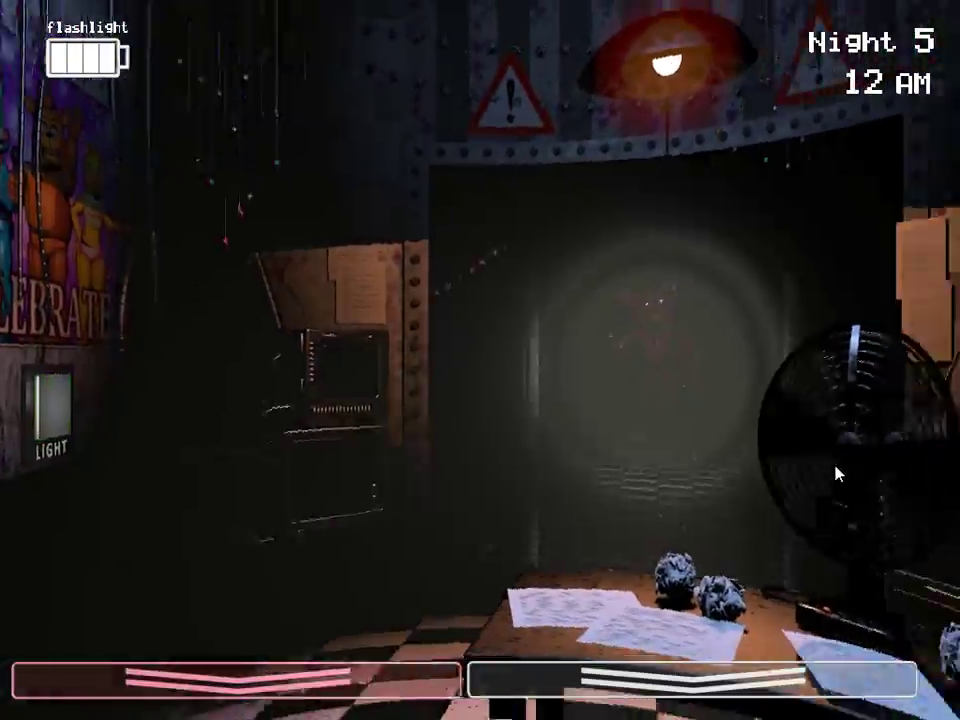
# Step: Top up the music box twice, then turn off the hallway flashlight
pyautogui.click(690, 690)
pyautogui.click(466, 548)
pyautogui.moveTo(466, 548); pyautogui.dragTo(466, 548)
pyautogui.click(520, 705)
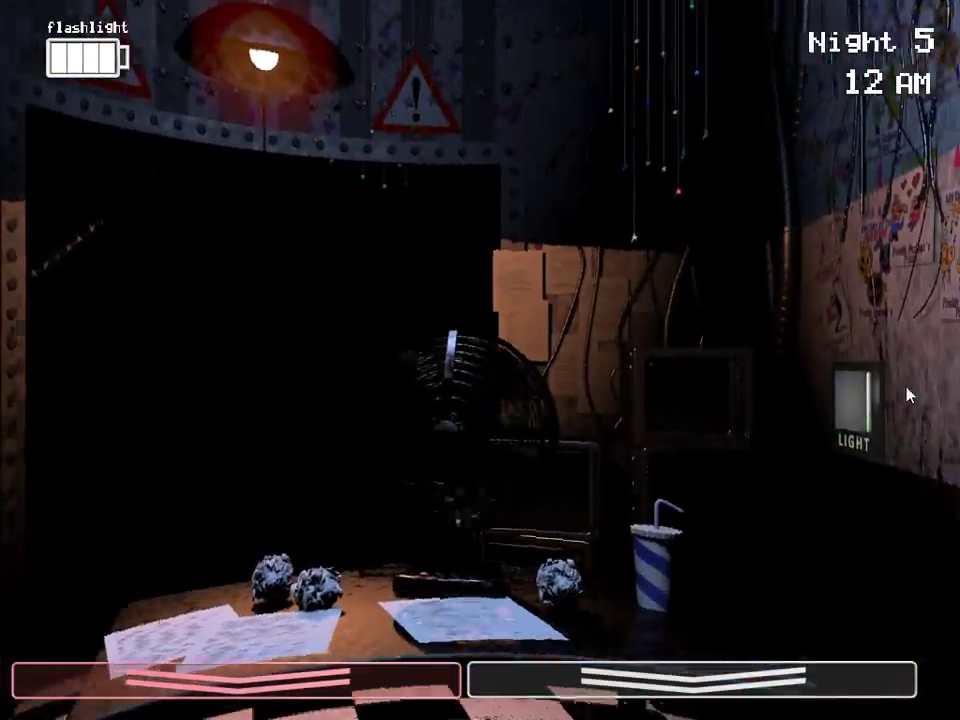
pyautogui.click(690, 680)
pyautogui.moveTo(435, 565); pyautogui.dragTo(482, 588)
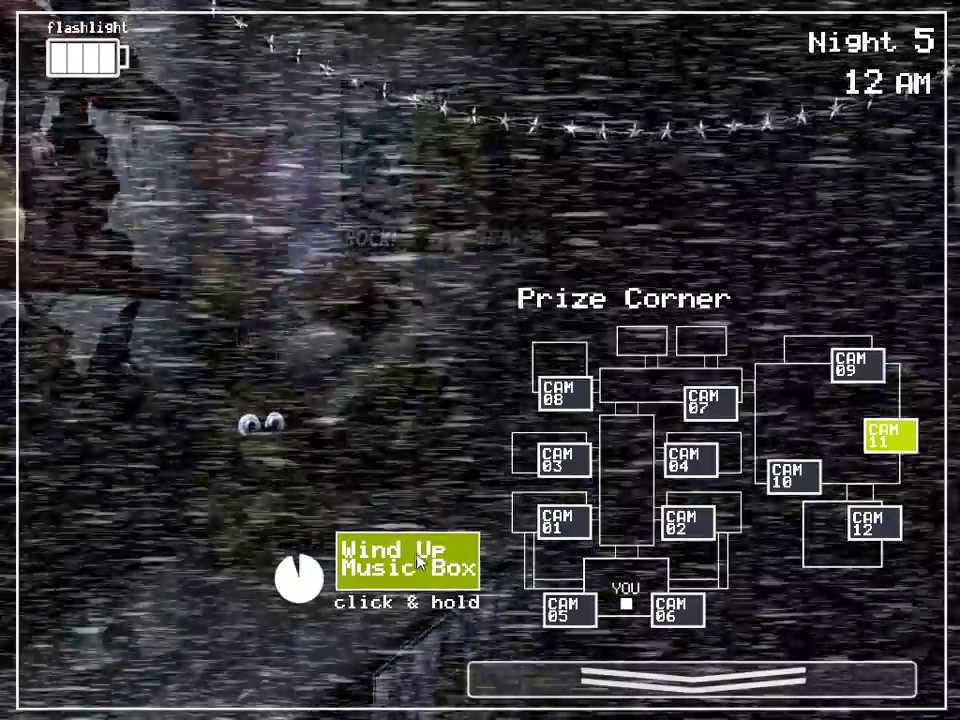
pyautogui.click(690, 680)
pyautogui.press('ctrl')
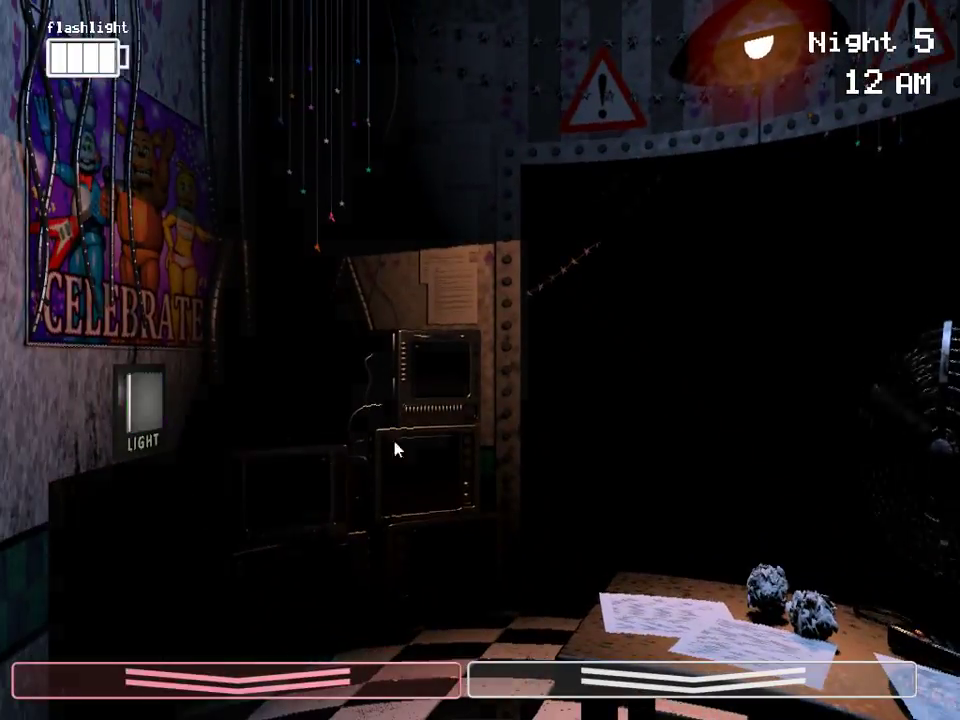
# Step: Light the right vent, check the music box, then light the left vent, hallway and right vent
pyautogui.click(800, 395)
pyautogui.click(690, 680)
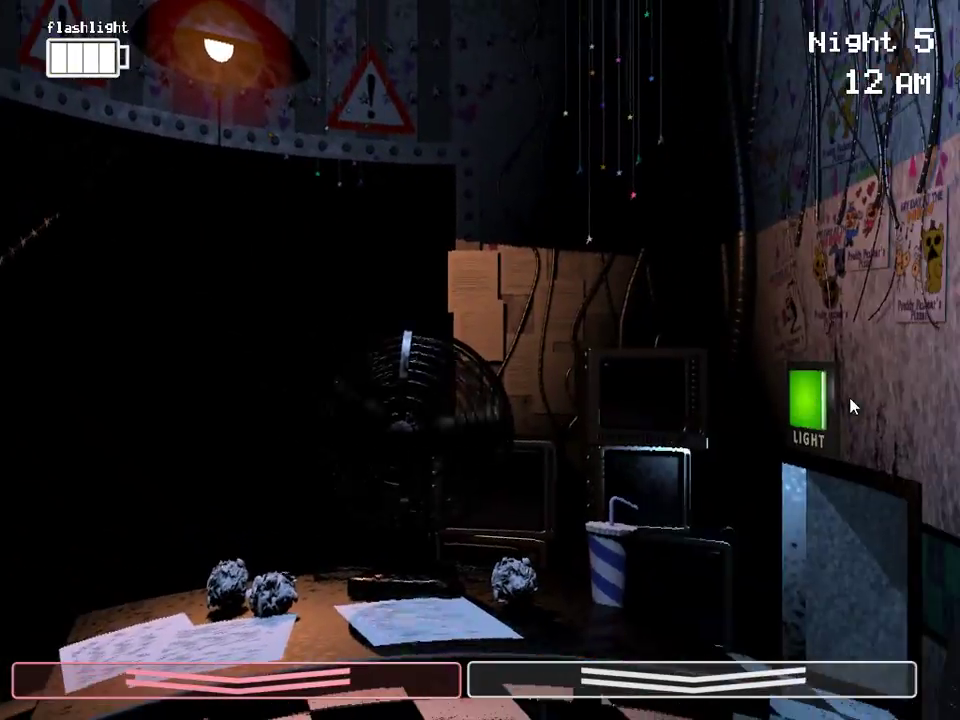
pyautogui.click(690, 680)
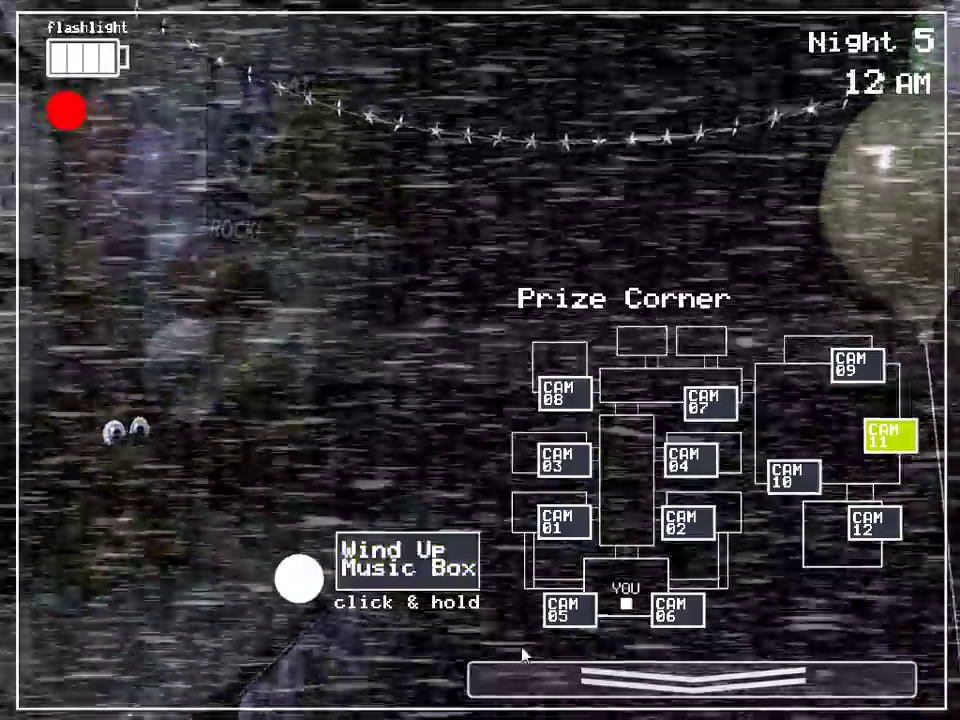
pyautogui.click(530, 688)
pyautogui.click(120, 680)
pyautogui.click(146, 396)
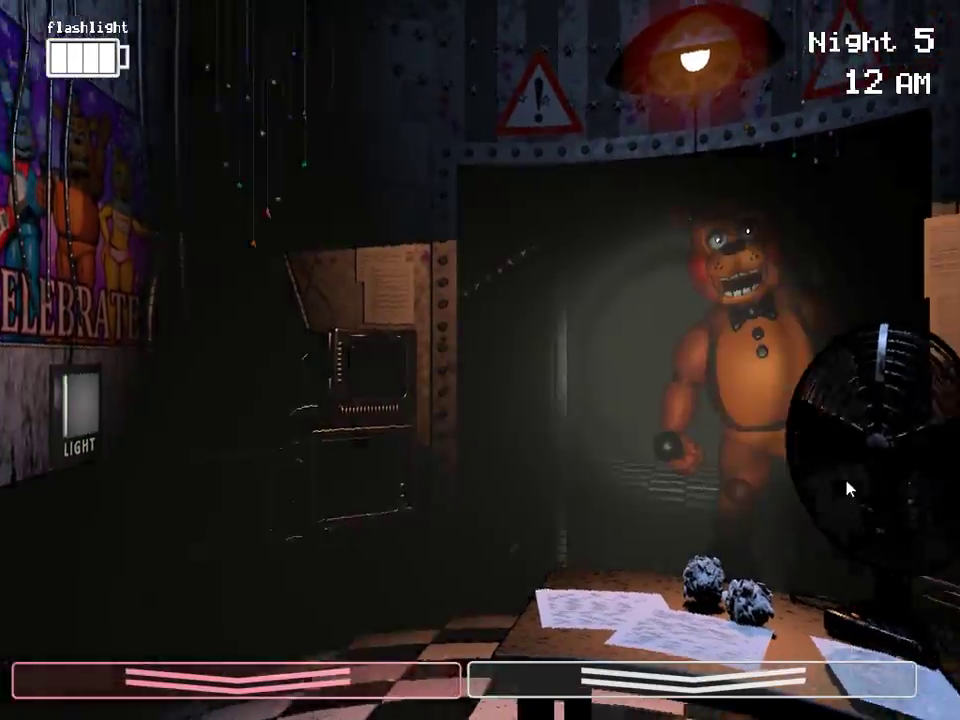
pyautogui.click(848, 400)
pyautogui.click(690, 680)
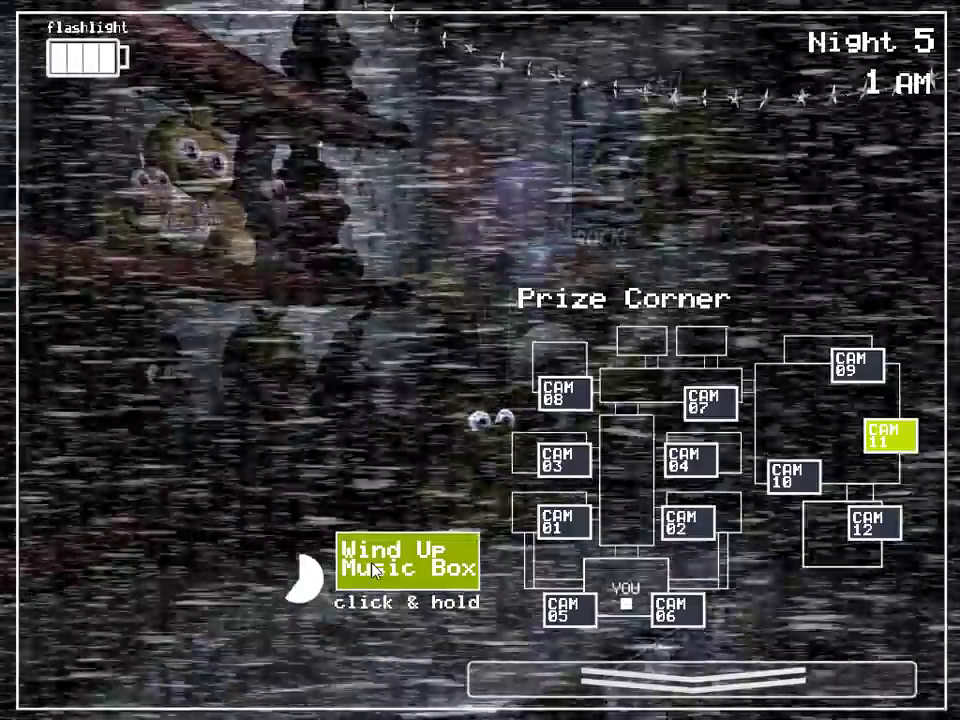
# Step: Wind the music box to full, flashing the hallway in between
pyautogui.moveTo(375, 570); pyautogui.dragTo(452, 565)
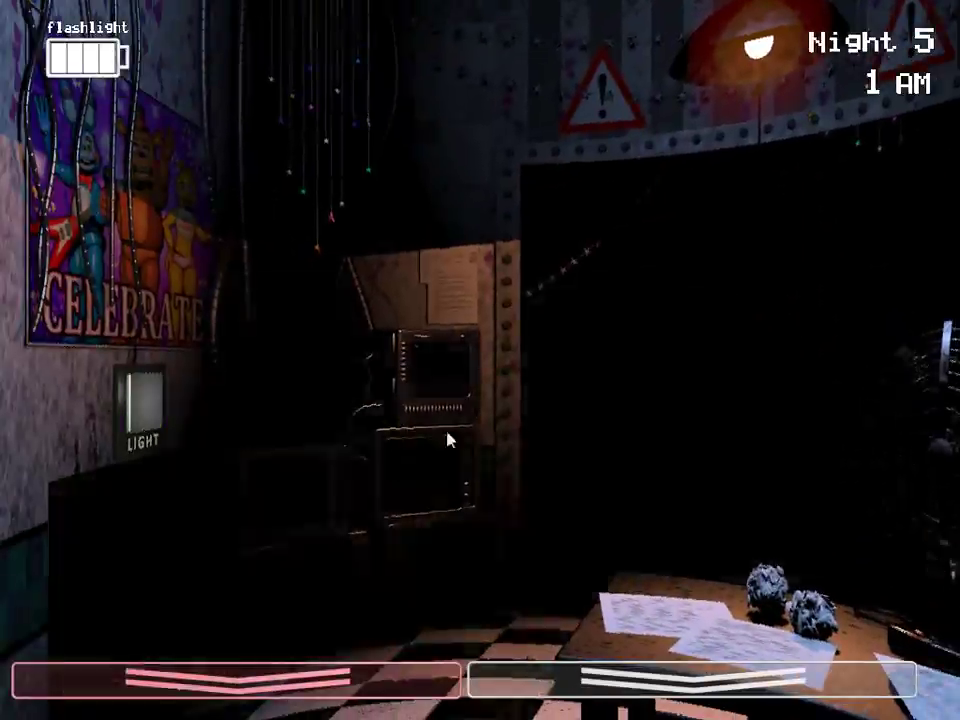
pyautogui.press('ctrl')
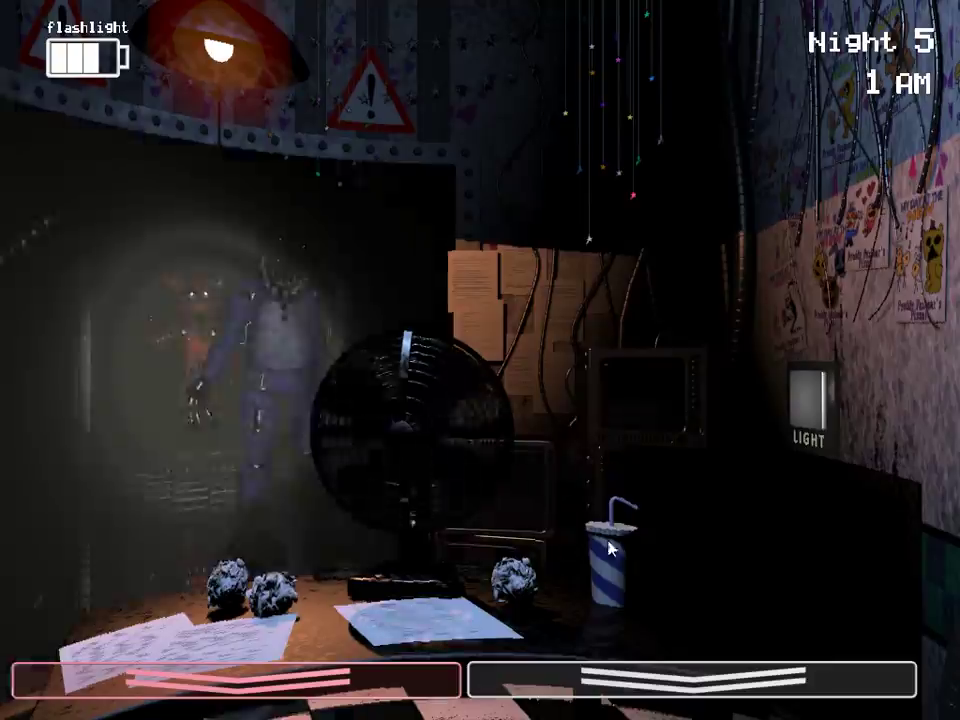
pyautogui.click(690, 678)
pyautogui.moveTo(400, 565); pyautogui.dragTo(408, 565)
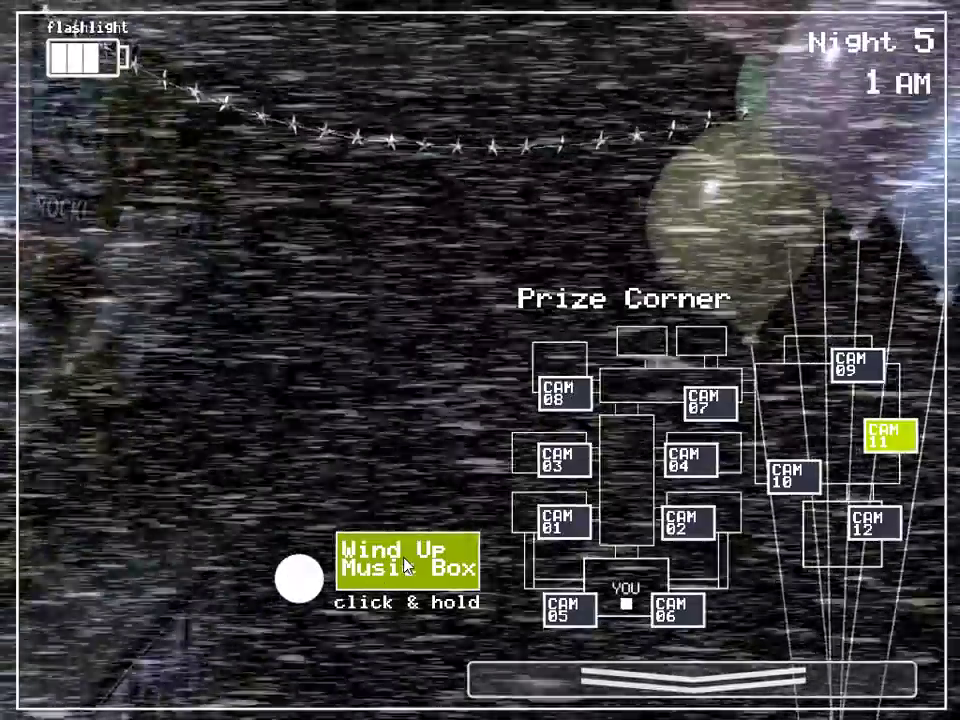
pyautogui.click(690, 678)
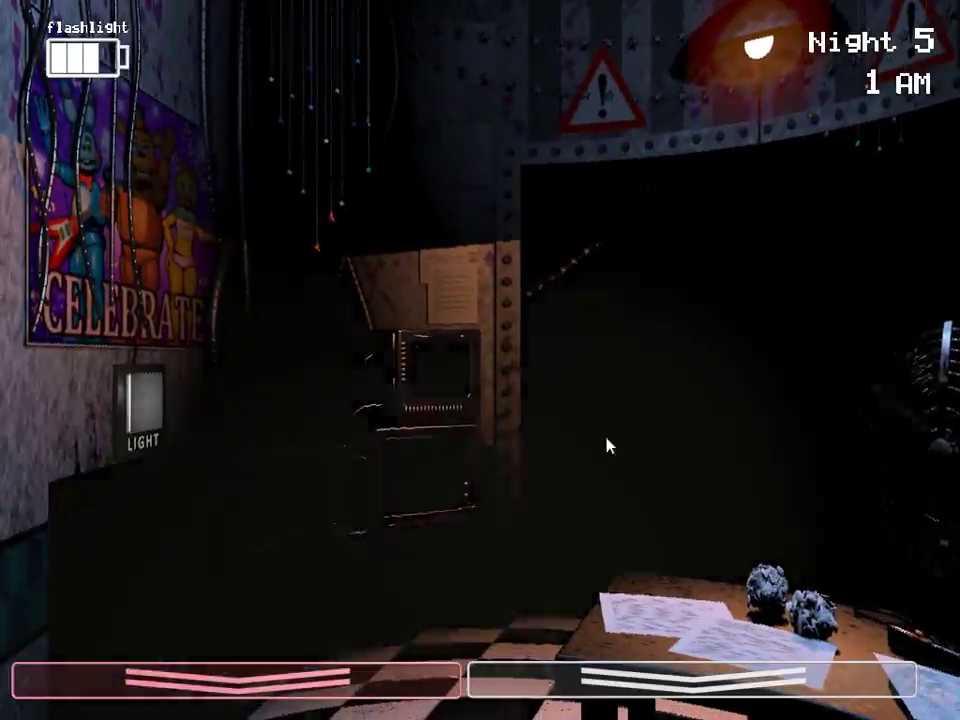
# Step: Top up the music box, light the left vent, and flash the hallway
pyautogui.click(690, 678)
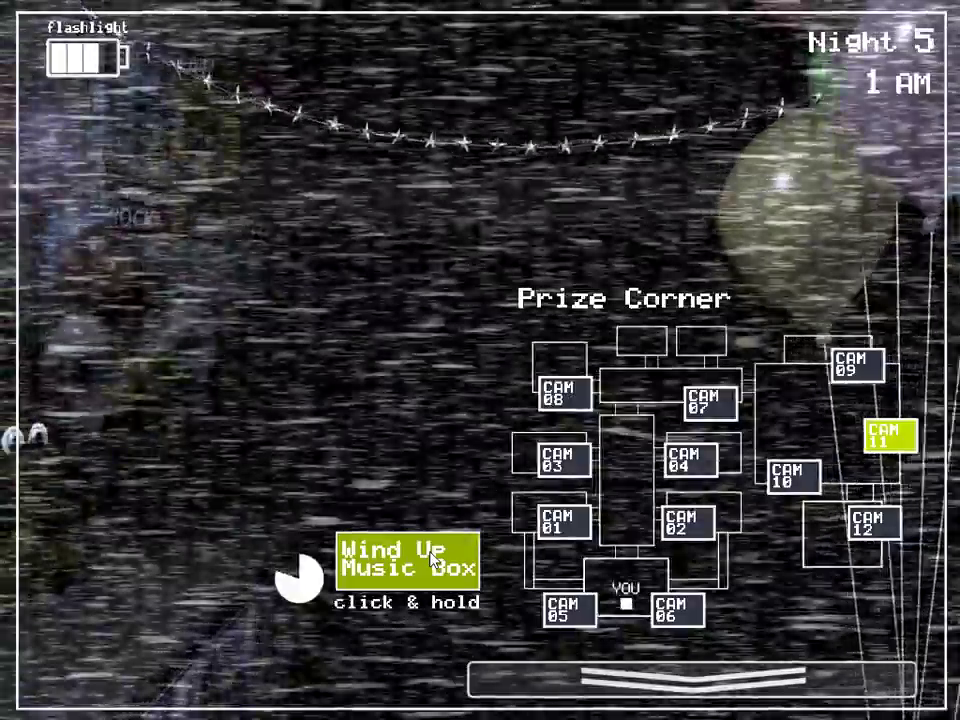
pyautogui.moveTo(436, 563); pyautogui.dragTo(436, 563)
pyautogui.click(690, 678)
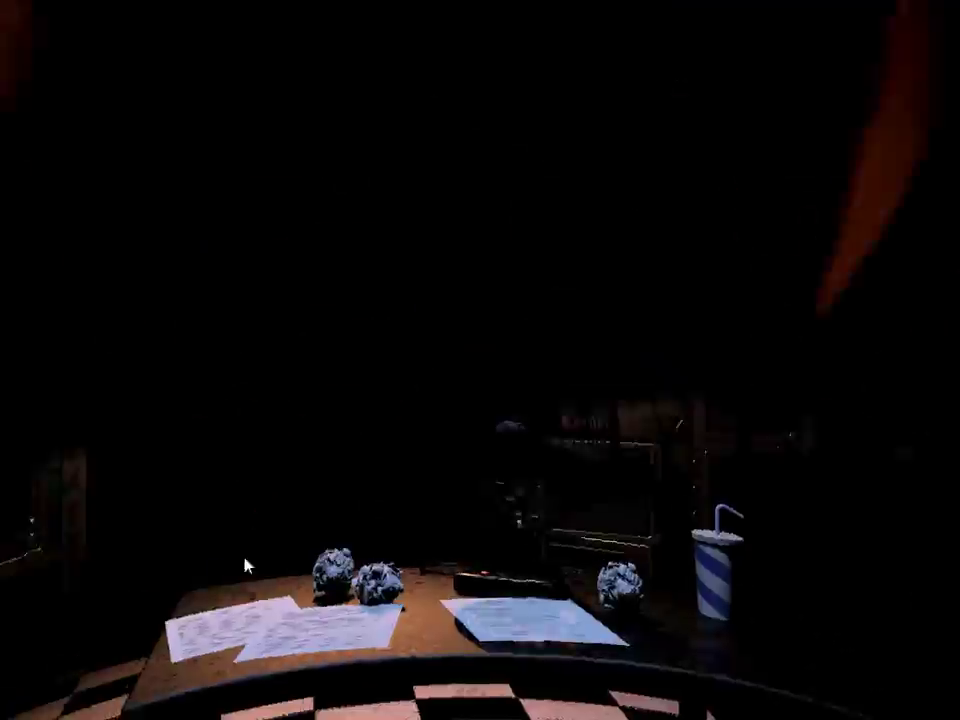
pyautogui.click(146, 446)
pyautogui.press('ctrl')
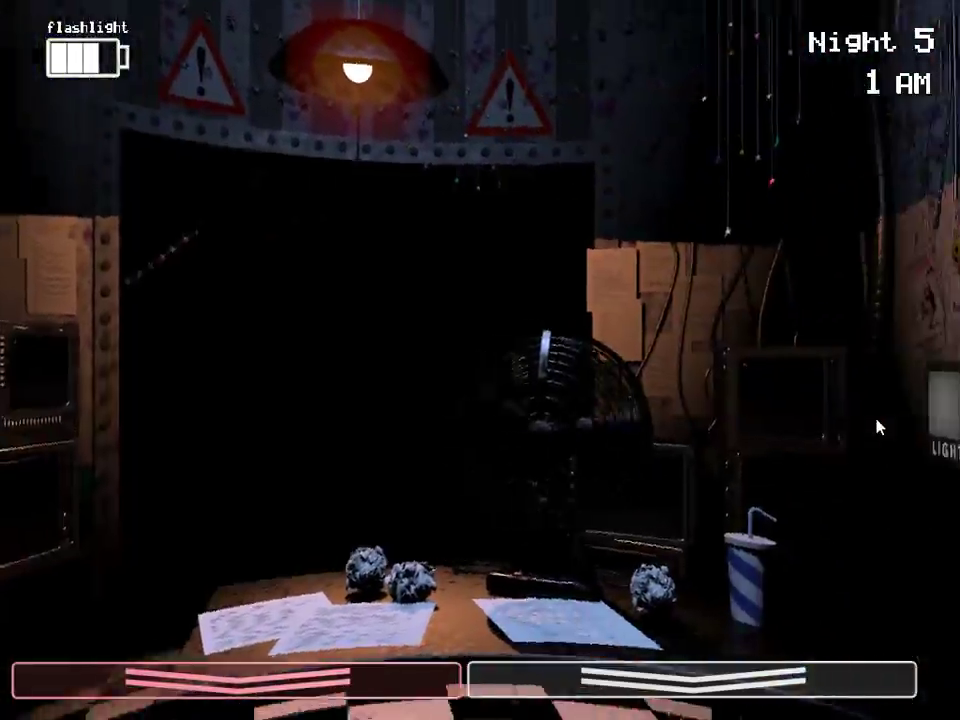
# Step: Top up the music box twice more on the camera monitor
pyautogui.click(690, 678)
pyautogui.moveTo(400, 570); pyautogui.dragTo(400, 570)
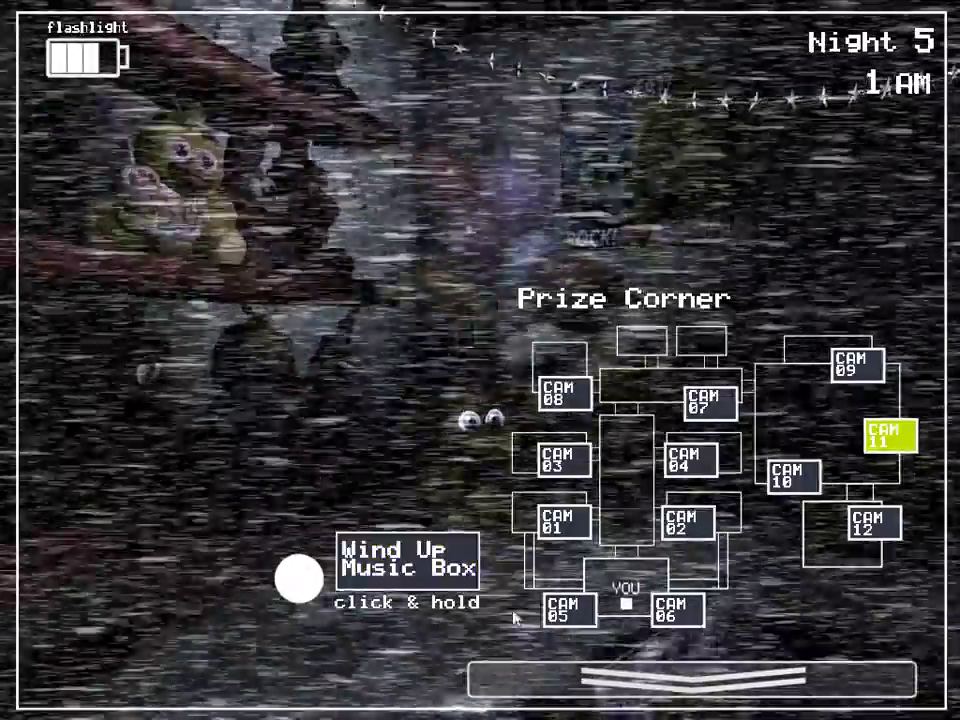
pyautogui.click(690, 678)
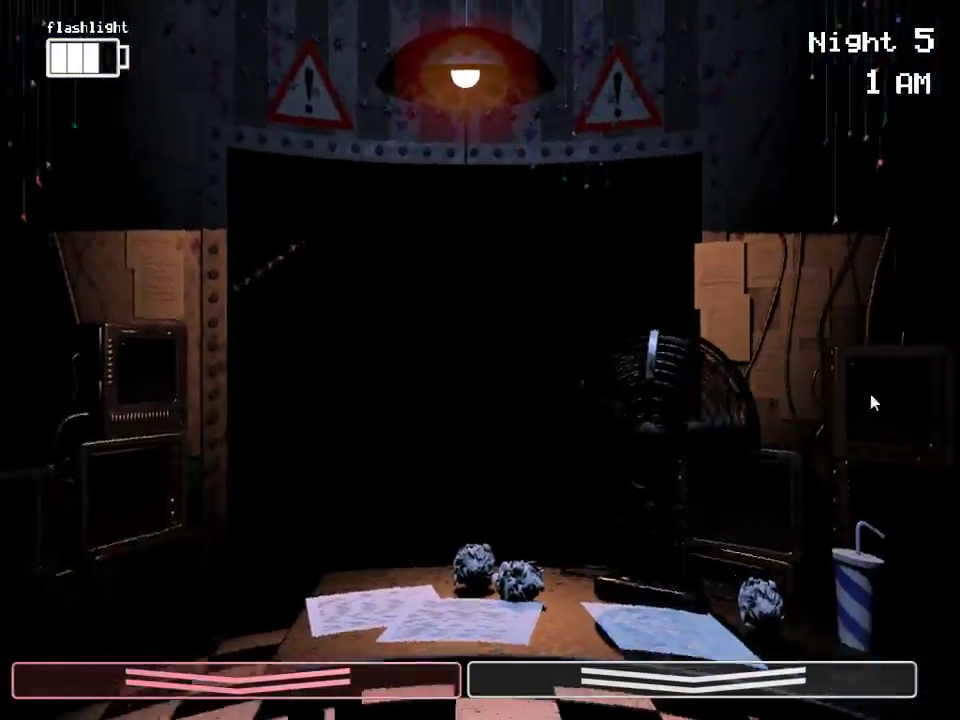
pyautogui.click(690, 678)
pyautogui.moveTo(400, 570); pyautogui.dragTo(400, 570)
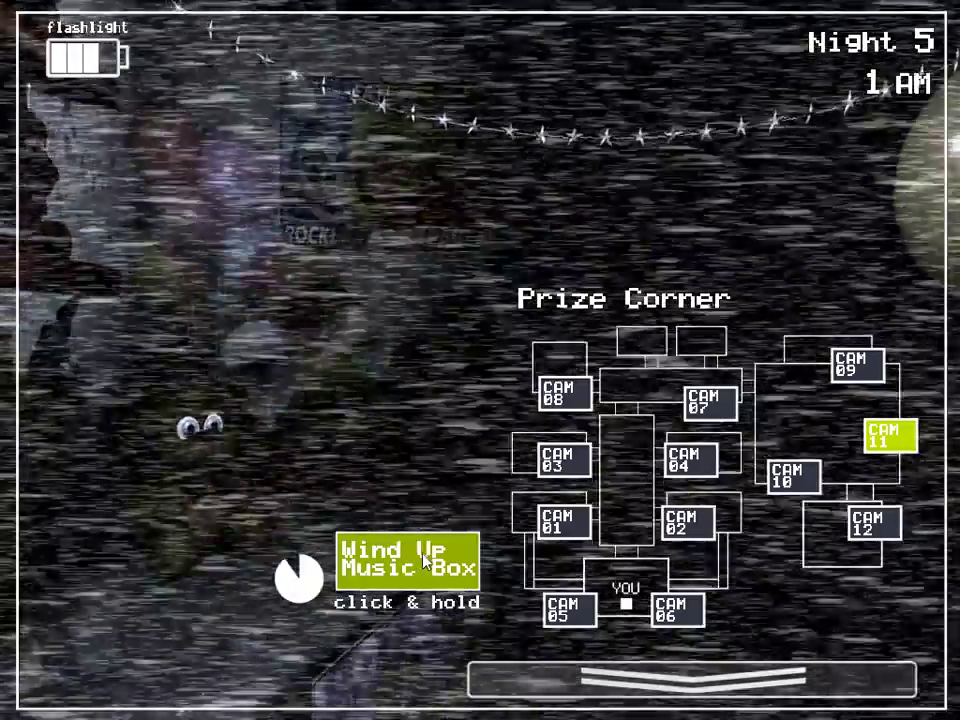
pyautogui.click(690, 678)
pyautogui.click(690, 678)
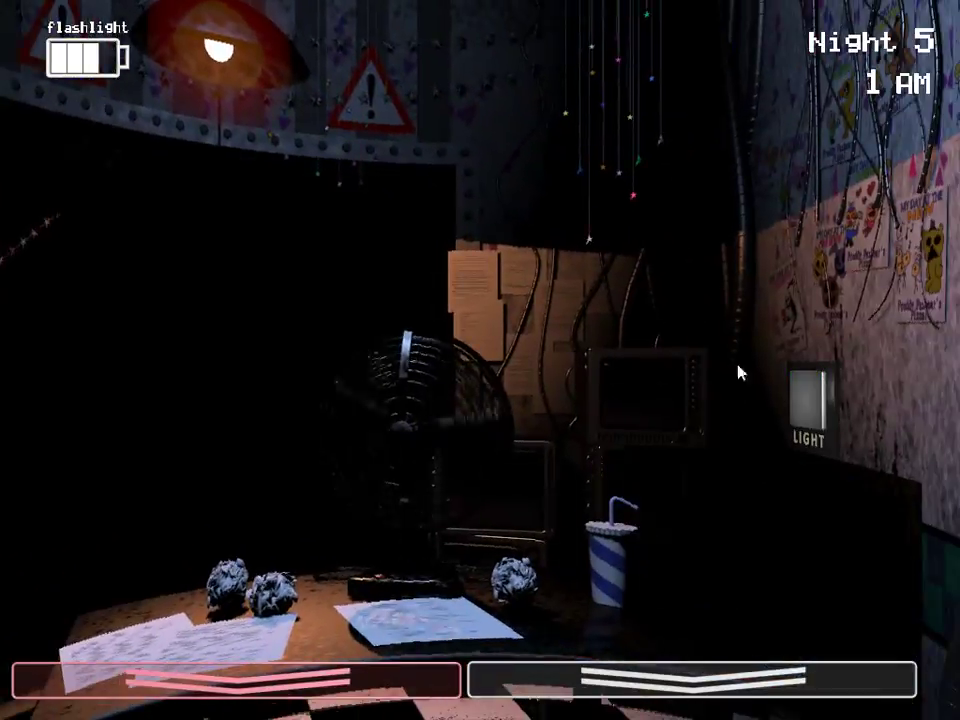
# Step: Keep winding the music box on the monitor as the clock reaches 2 AM
pyautogui.click(690, 678)
pyautogui.moveTo(420, 563); pyautogui.dragTo(420, 563)
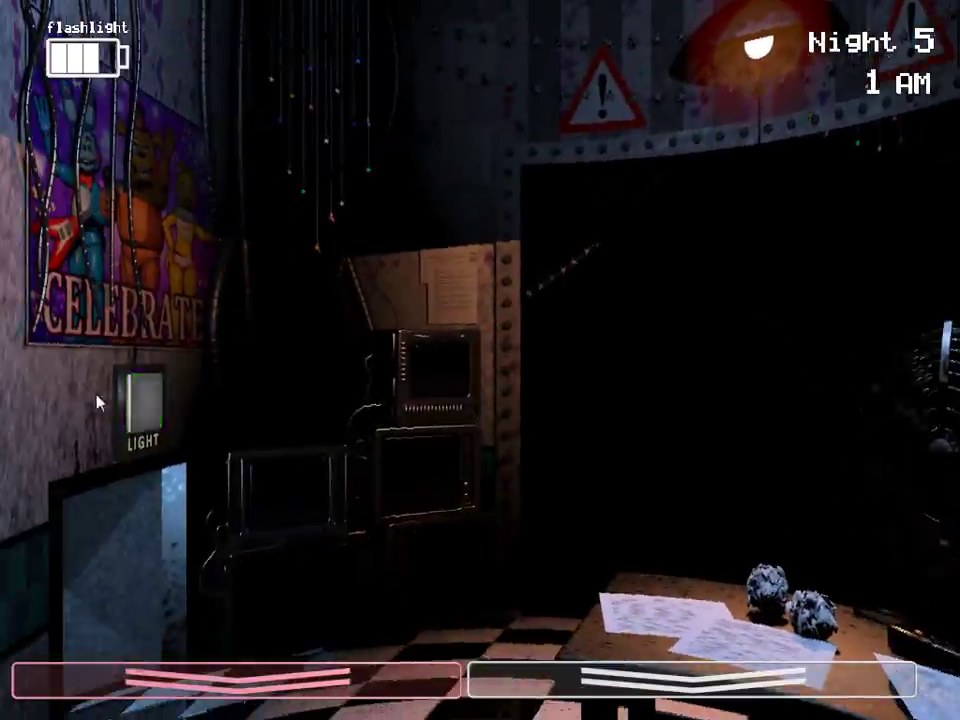
pyautogui.click(600, 678)
pyautogui.moveTo(405, 562); pyautogui.dragTo(405, 562)
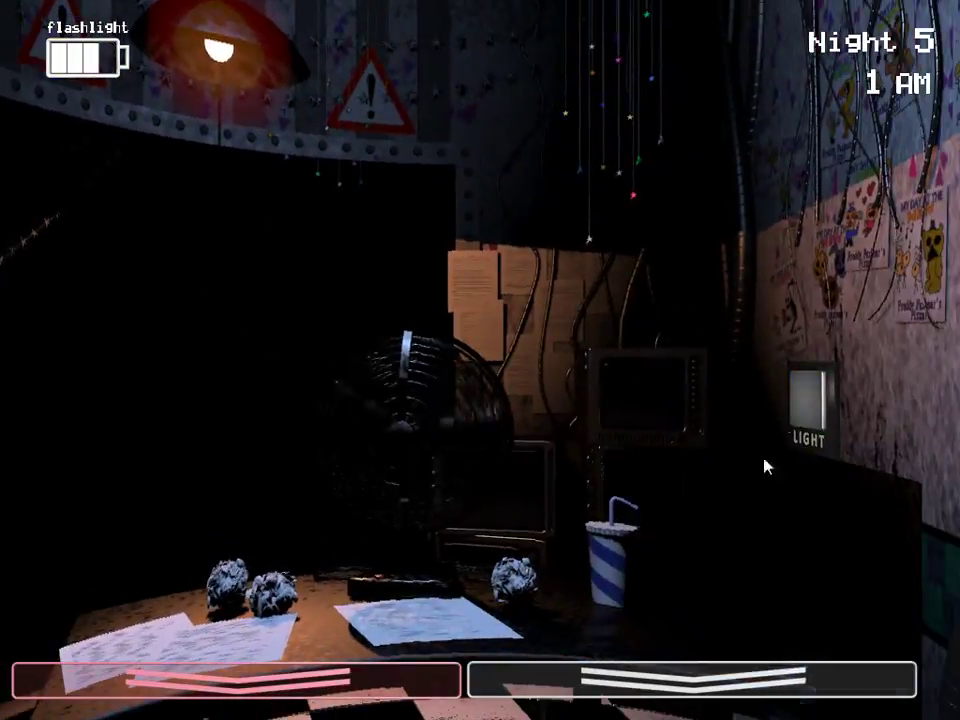
pyautogui.click(690, 678)
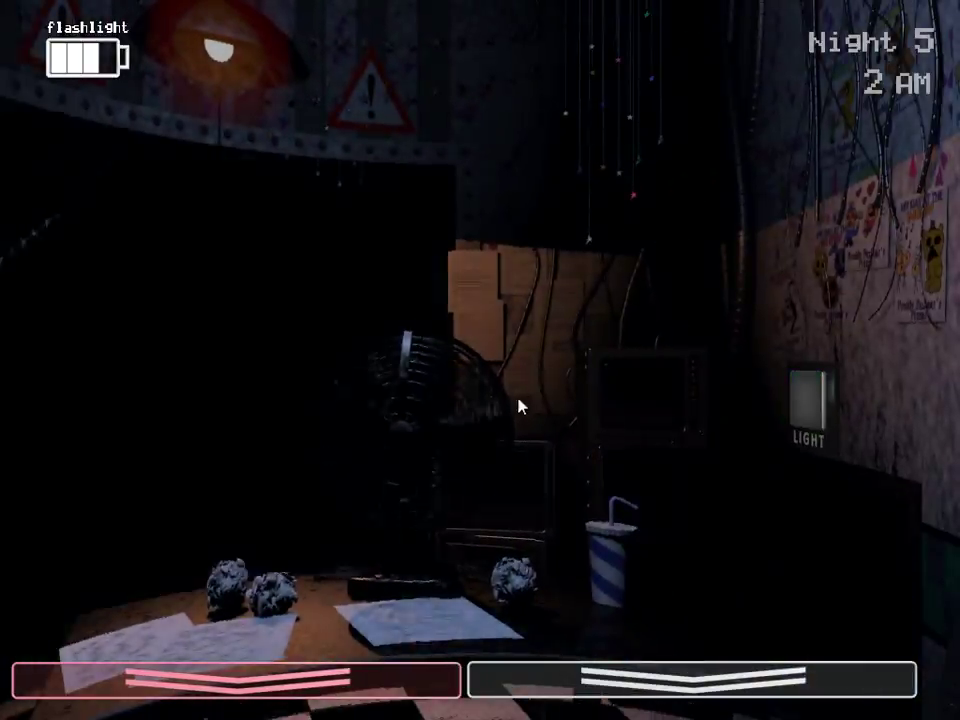
# Step: Wind the music box nearly to full and close the monitor
pyautogui.click(690, 680)
pyautogui.moveTo(419, 582); pyautogui.dragTo(437, 562)
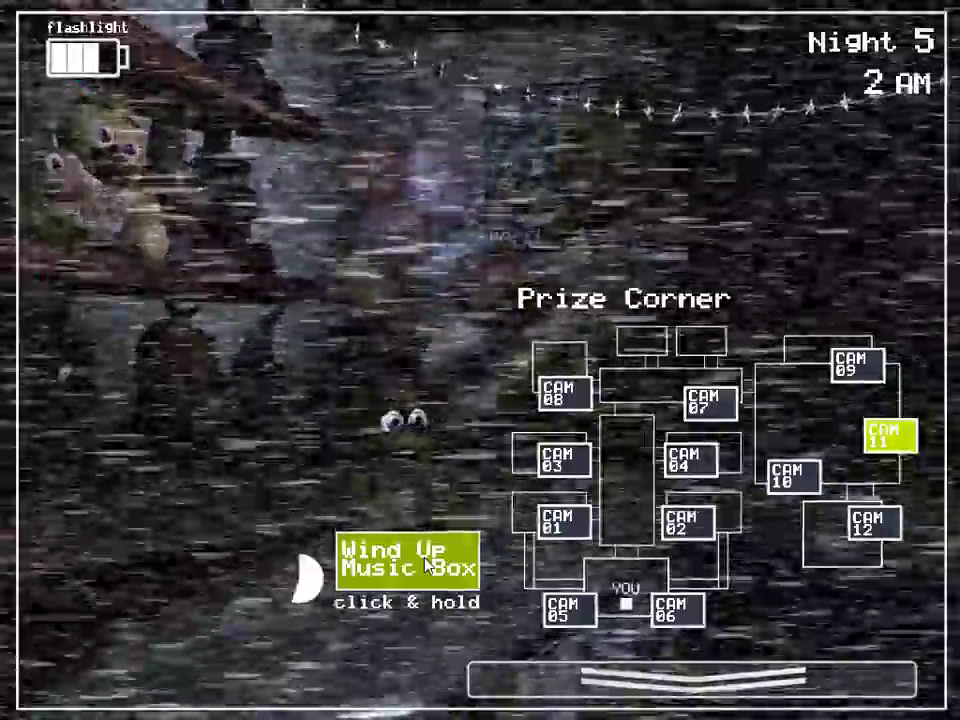
pyautogui.moveTo(428, 563); pyautogui.dragTo(402, 558)
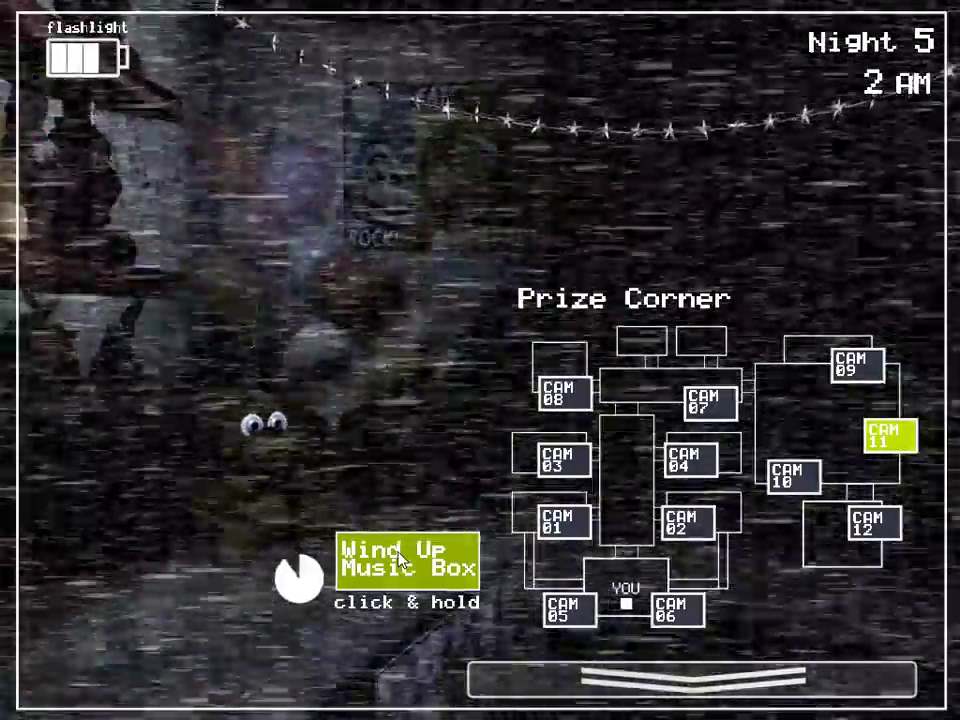
pyautogui.click(690, 680)
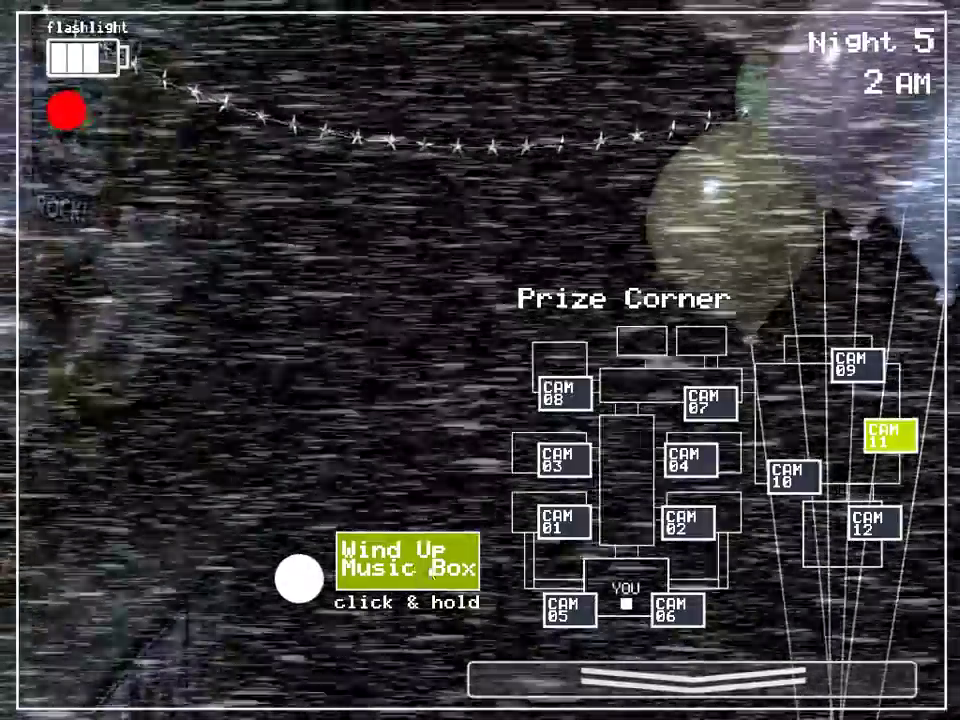
# Step: Remove the Freddy mask, light the left vent, and flash the hallway
pyautogui.click(690, 680)
pyautogui.click(268, 655)
pyautogui.keyDown('ctrl'); pyautogui.click(140, 400); pyautogui.keyUp('ctrl')
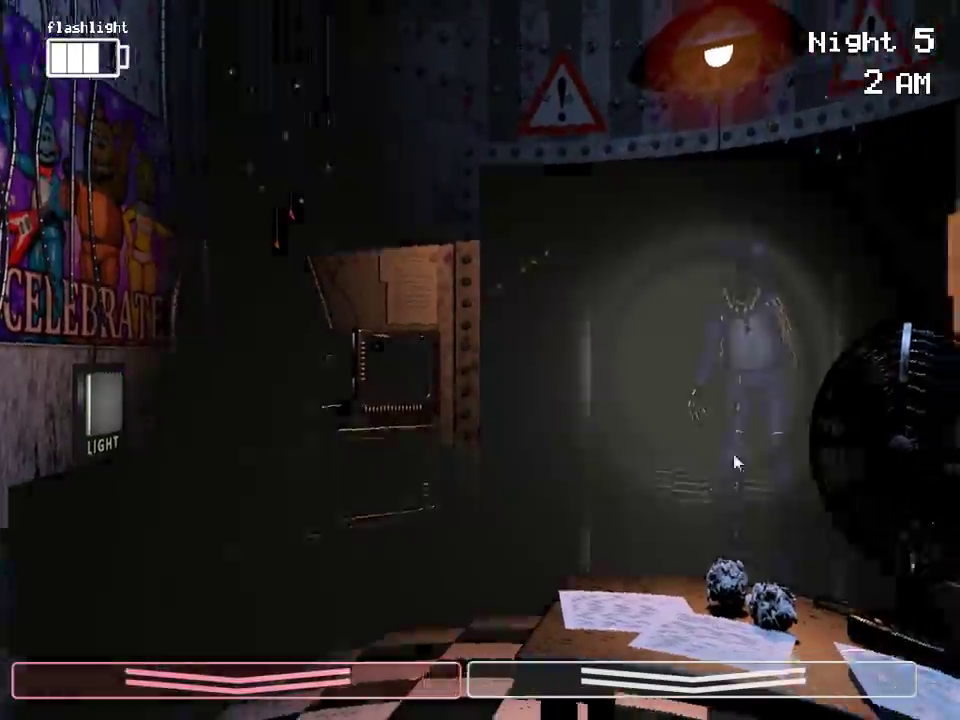
pyautogui.press('ctrl')
pyautogui.click(690, 680)
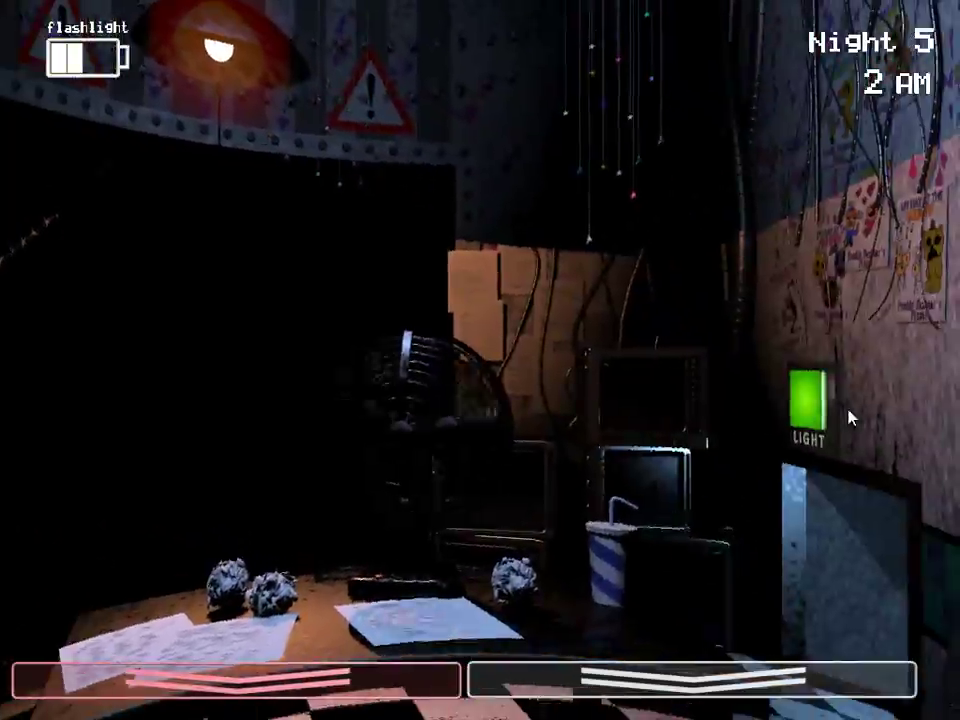
# Step: Wind the music box to full, unmask, and check the left vent, hallway and right vent
pyautogui.click(690, 680)
pyautogui.moveTo(408, 560); pyautogui.dragTo(408, 560)
pyautogui.click(578, 682)
pyautogui.click(236, 680)
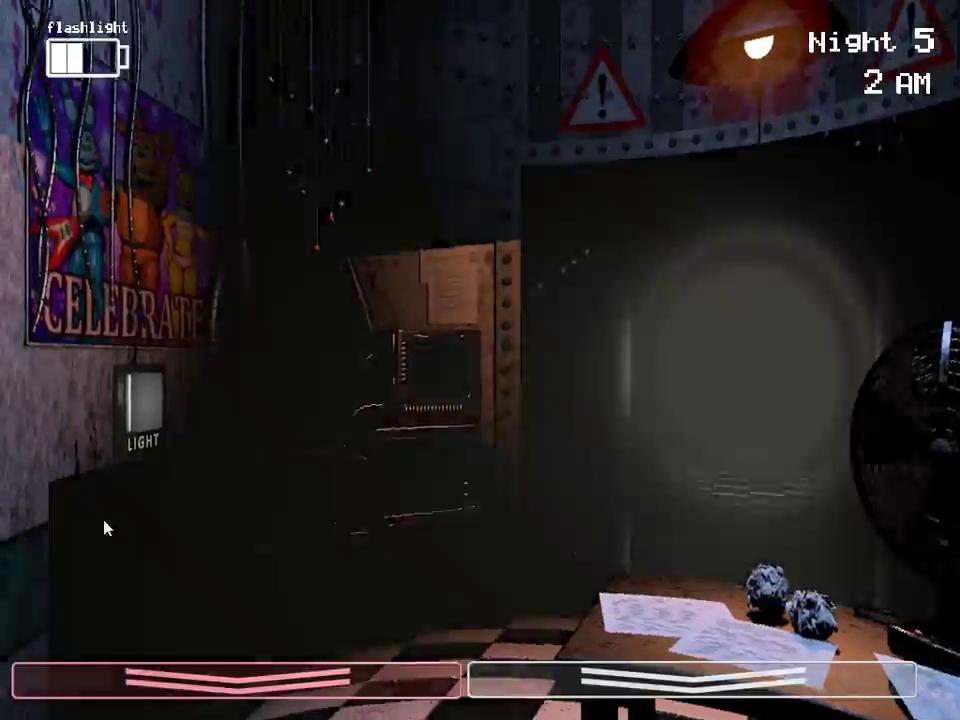
pyautogui.click(150, 428)
pyautogui.press('ctrl')
pyautogui.click(850, 405)
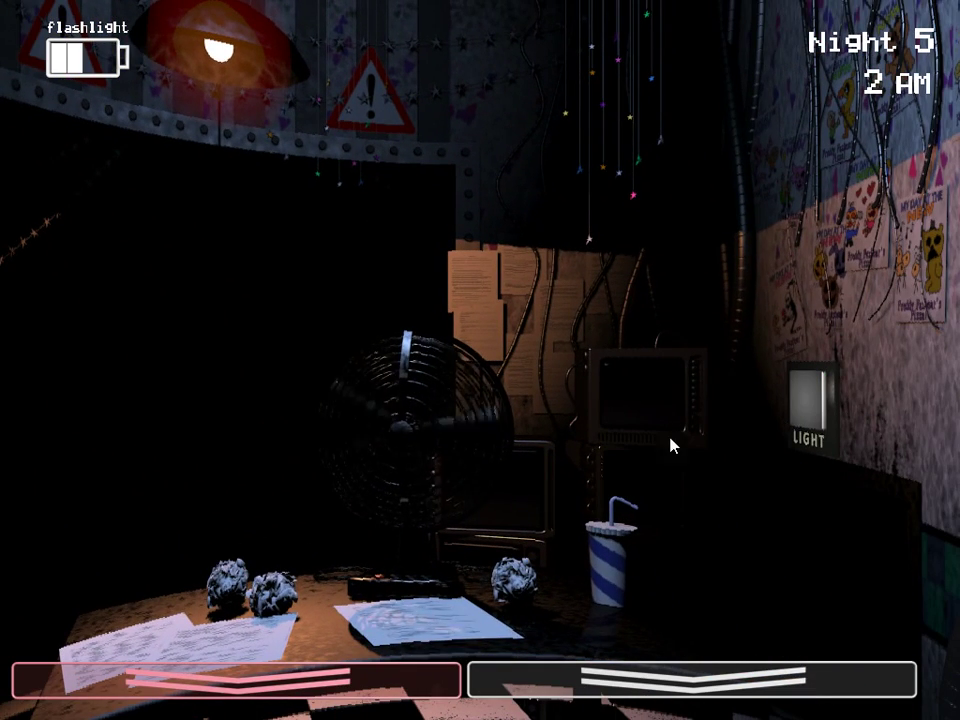
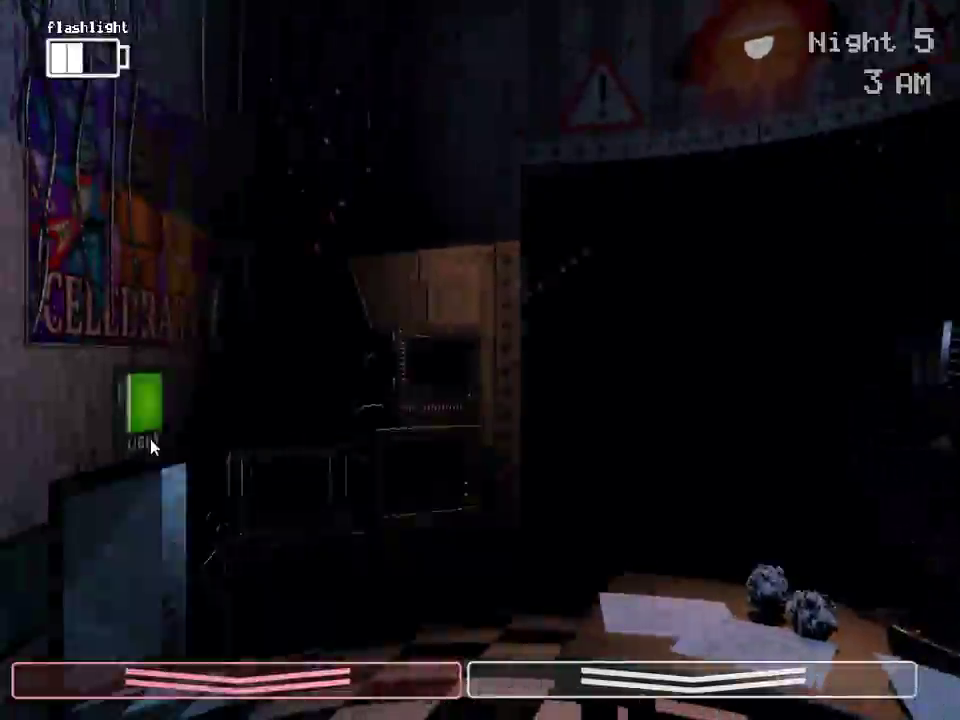
# Step: Wind the Prize Corner music box on CAM 11, then briefly wear the Freddy mask
pyautogui.click(700, 680)
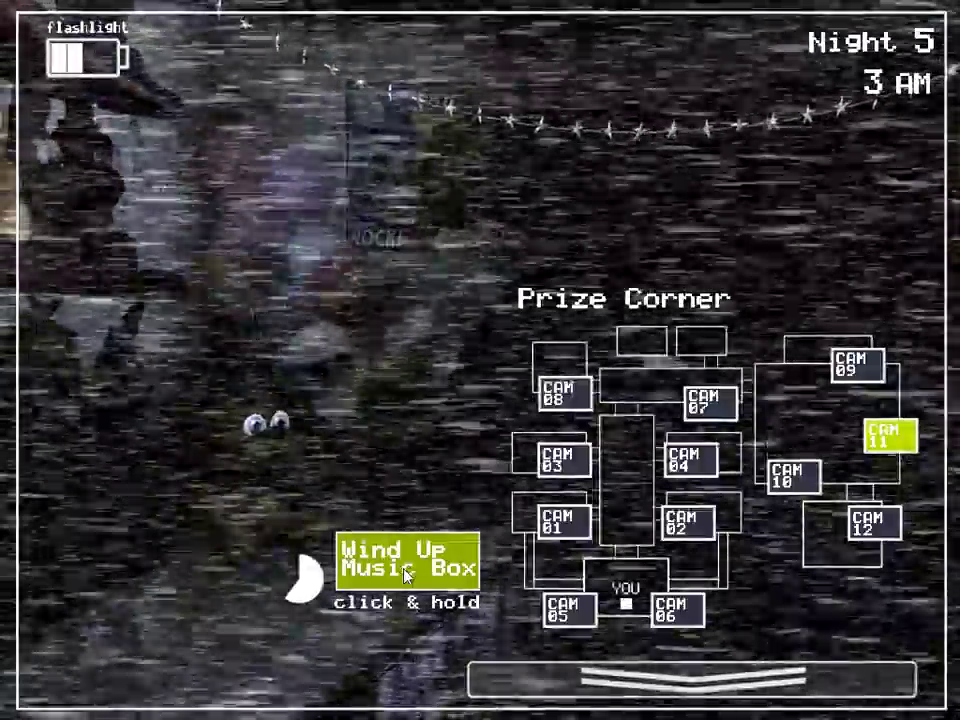
pyautogui.moveTo(405, 573); pyautogui.dragTo(405, 570)
pyautogui.click(690, 680)
pyautogui.press('ctrl')
pyautogui.press('ctrl')
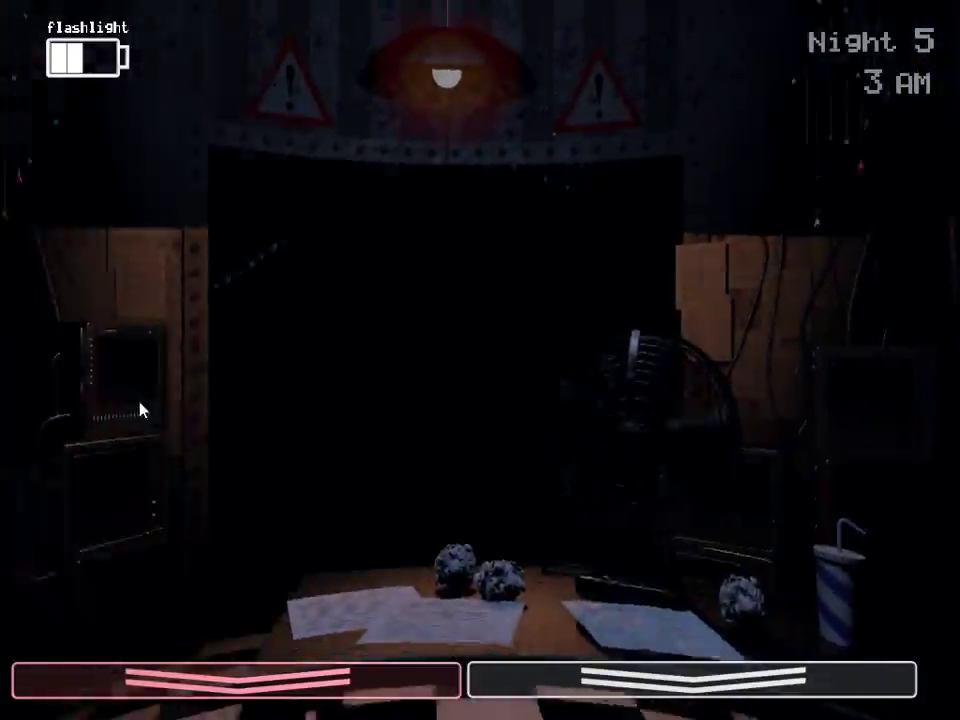
# Step: Check the vent, wind the music box nearly full, and mask against Toy Freddy
pyautogui.click(138, 408)
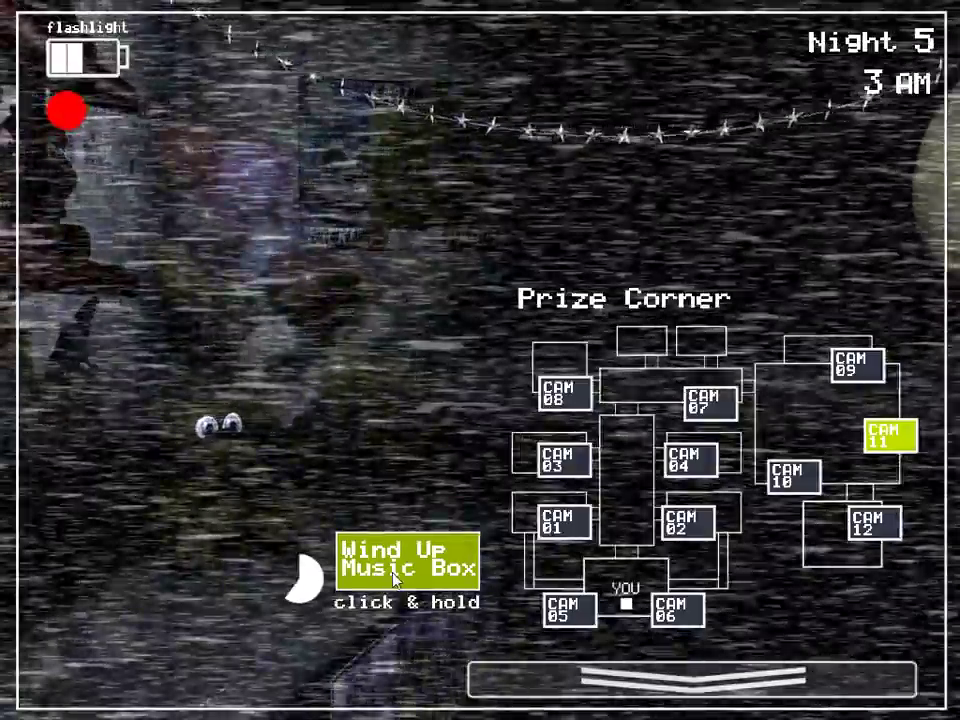
pyautogui.moveTo(394, 578); pyautogui.dragTo(414, 572)
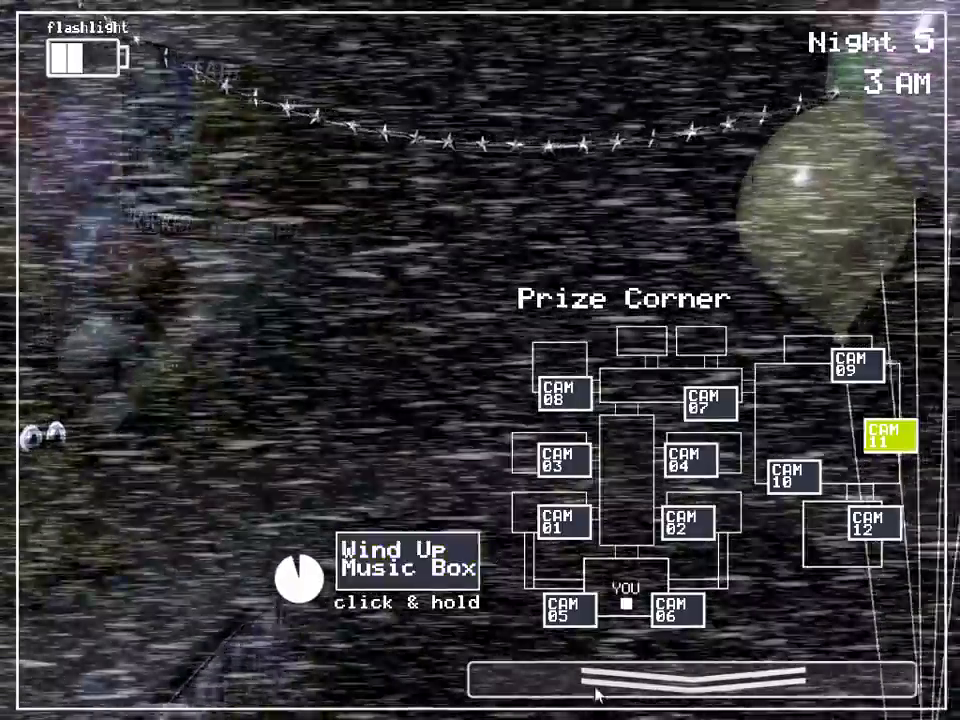
pyautogui.click(690, 680)
pyautogui.press('ctrl')
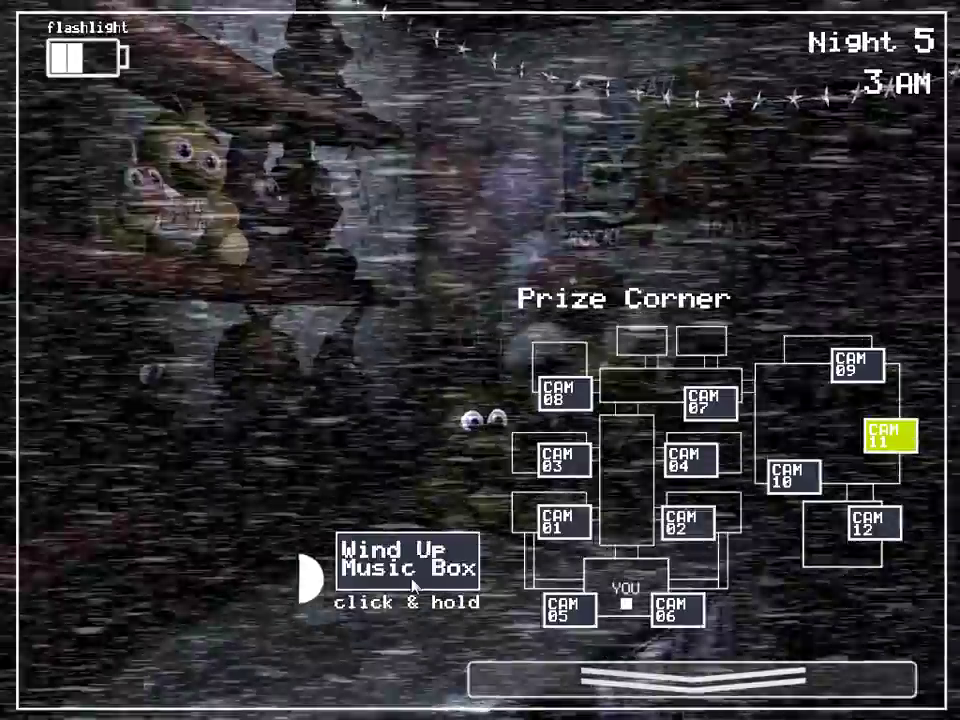
# Step: Reopen Prize Corner repeatedly and wind the music box to full
pyautogui.click(418, 575)
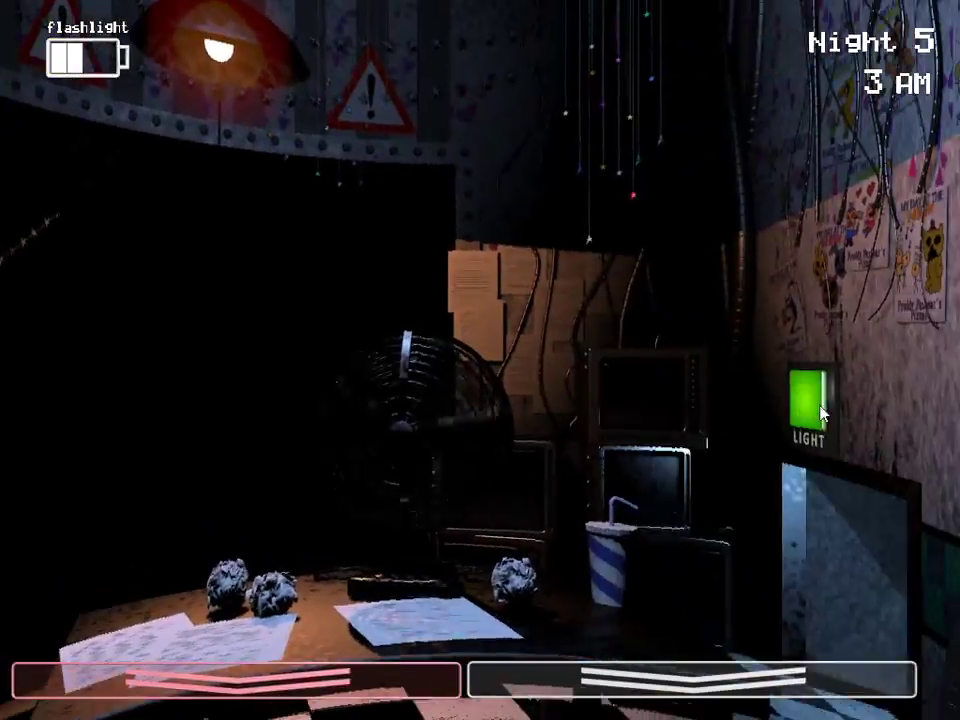
pyautogui.click(690, 679)
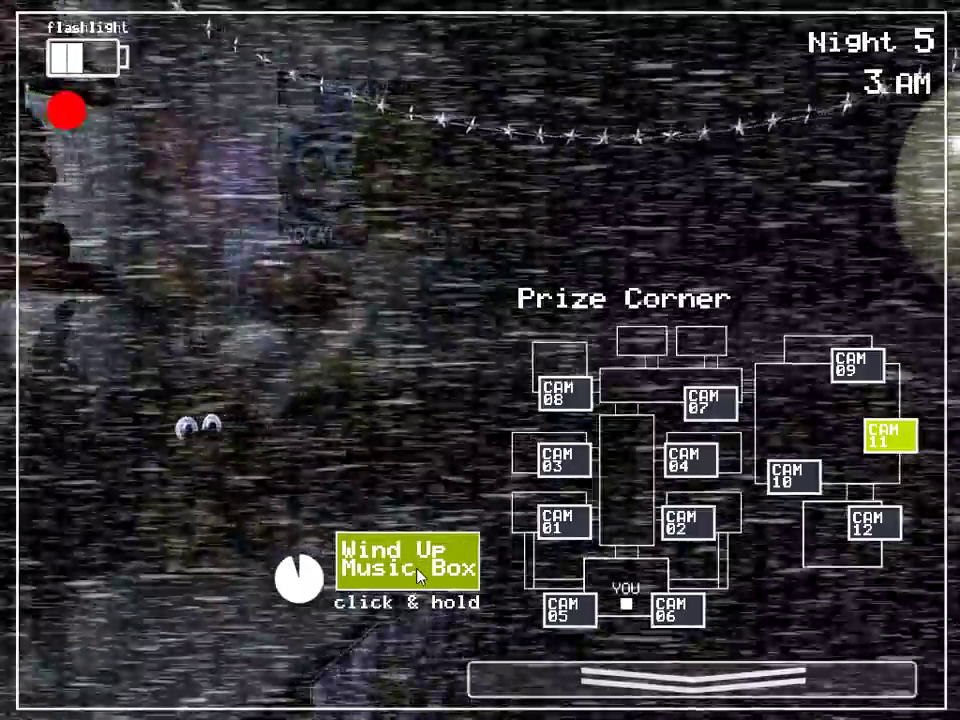
pyautogui.press('ctrl')
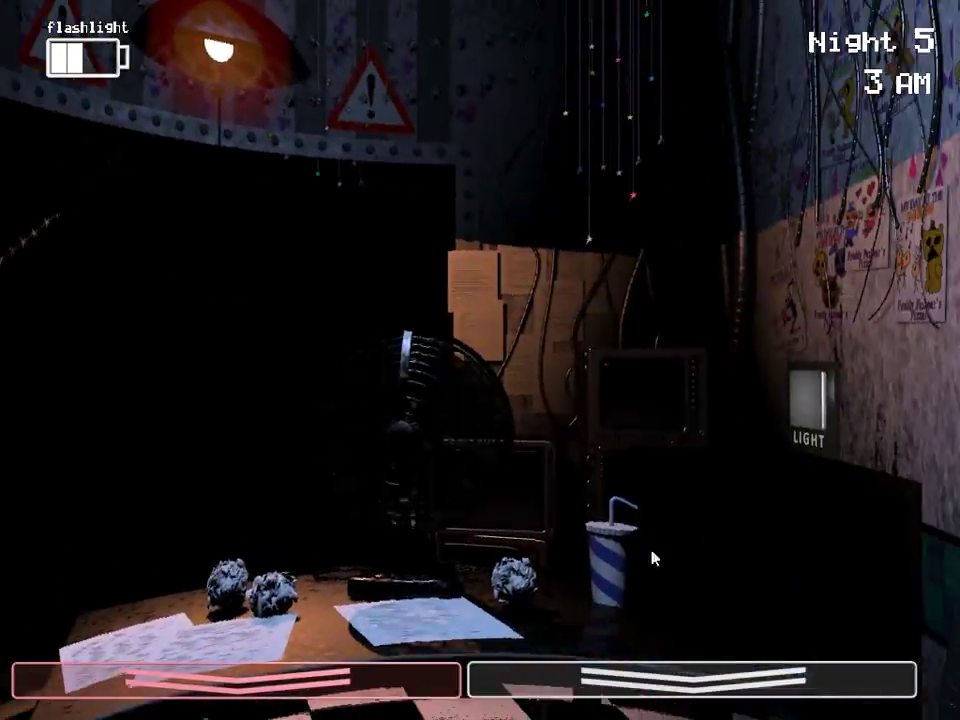
pyautogui.click(690, 679)
pyautogui.moveTo(417, 557); pyautogui.dragTo(417, 557)
# Step: Top the music box back up to full twice, briefly wearing the mask between windings
pyautogui.click(690, 679)
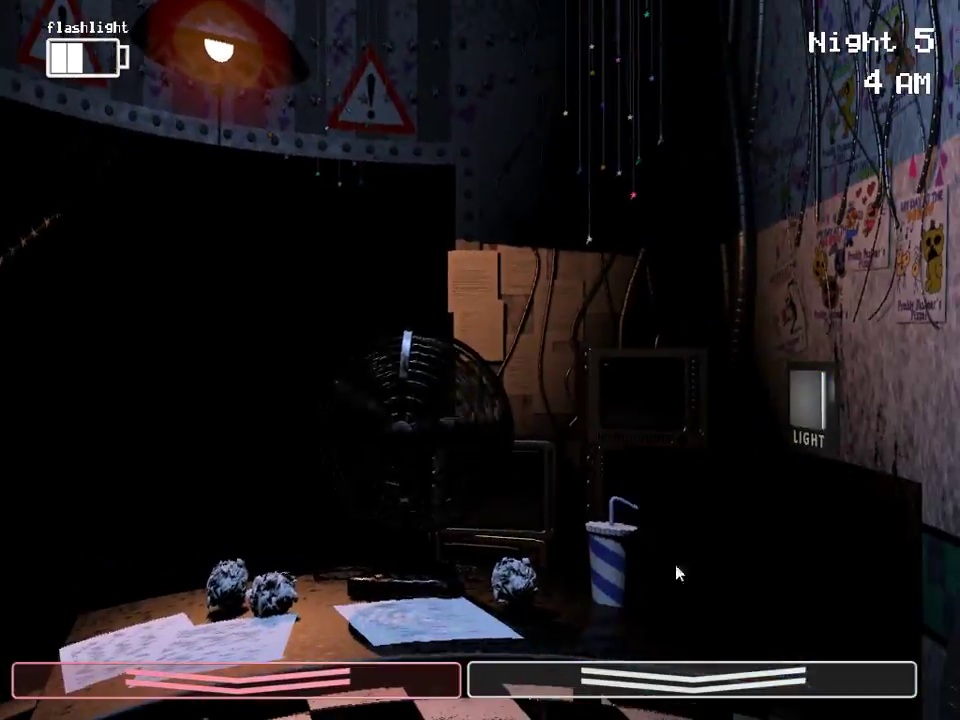
pyautogui.click(690, 679)
pyautogui.moveTo(430, 560); pyautogui.dragTo(430, 560)
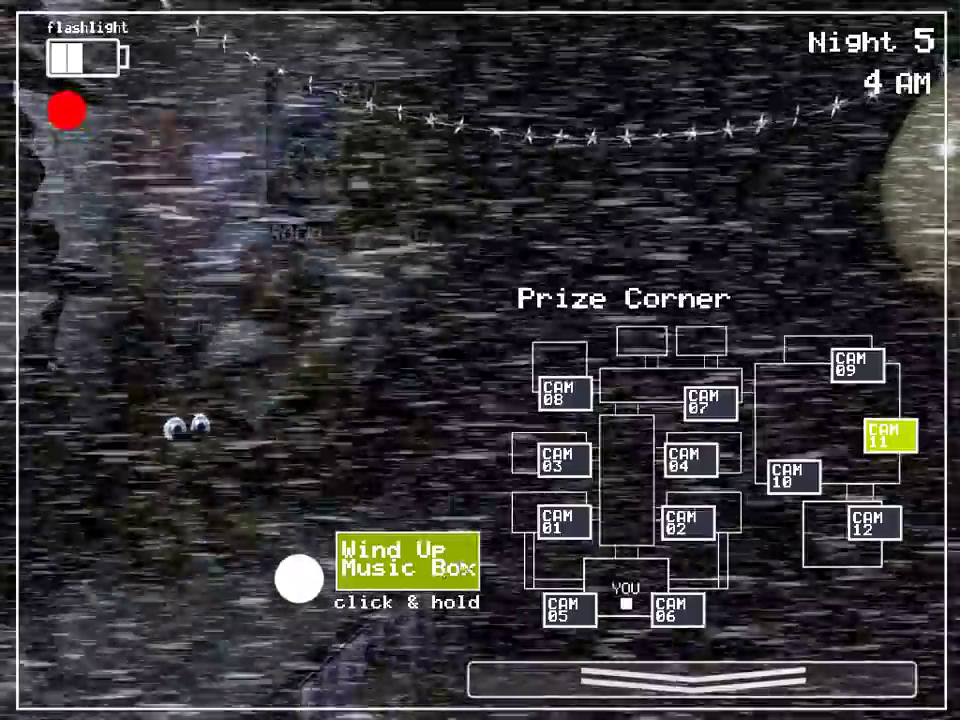
pyautogui.click(237, 679)
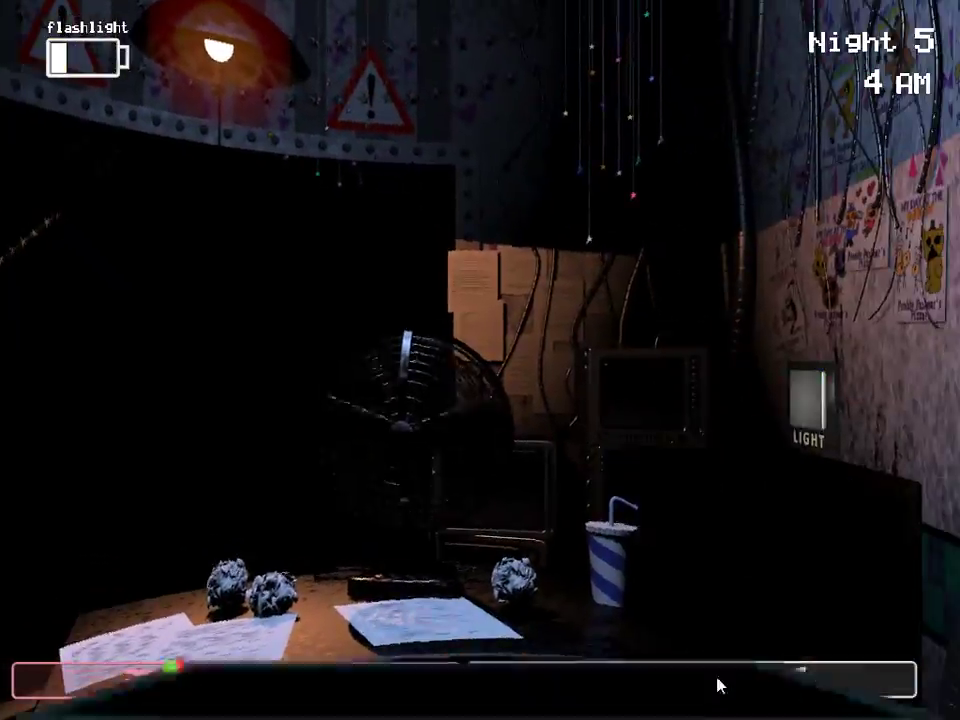
pyautogui.click(720, 683)
pyautogui.moveTo(410, 565); pyautogui.dragTo(420, 568)
pyautogui.click(690, 679)
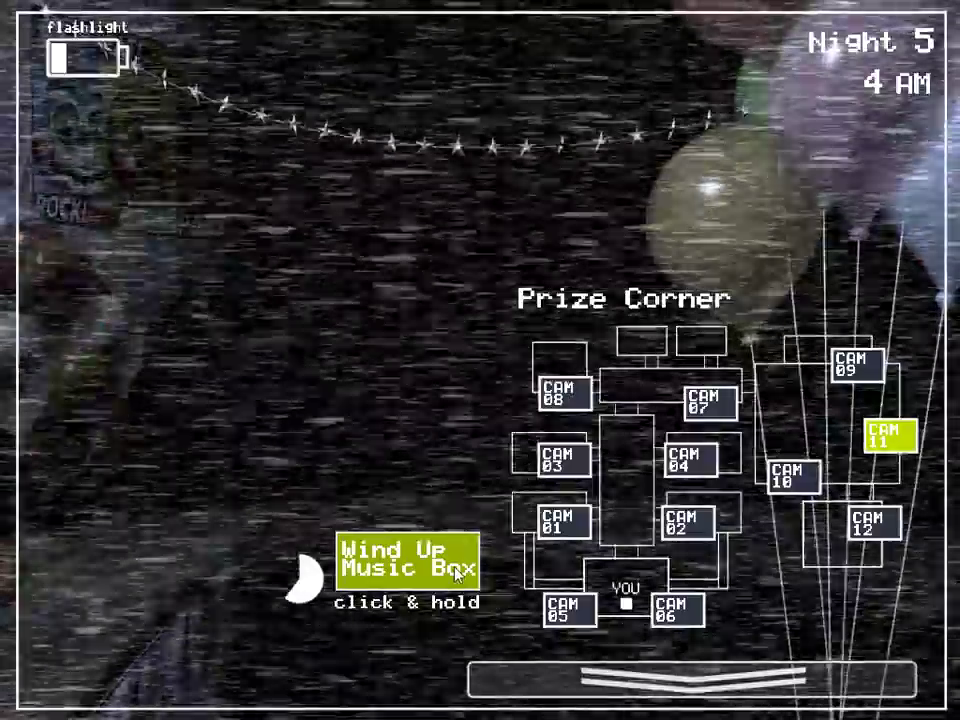
# Step: Wind the nearly empty music box to full and light up the left vent
pyautogui.click(458, 572)
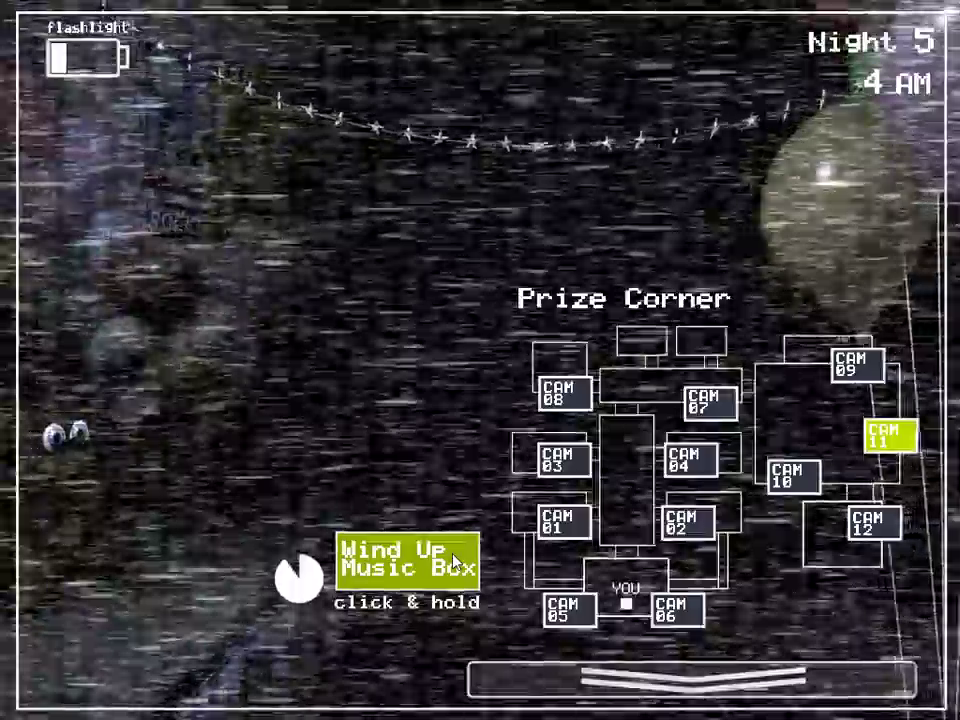
pyautogui.moveTo(455, 565); pyautogui.dragTo(455, 565)
pyautogui.click(690, 680)
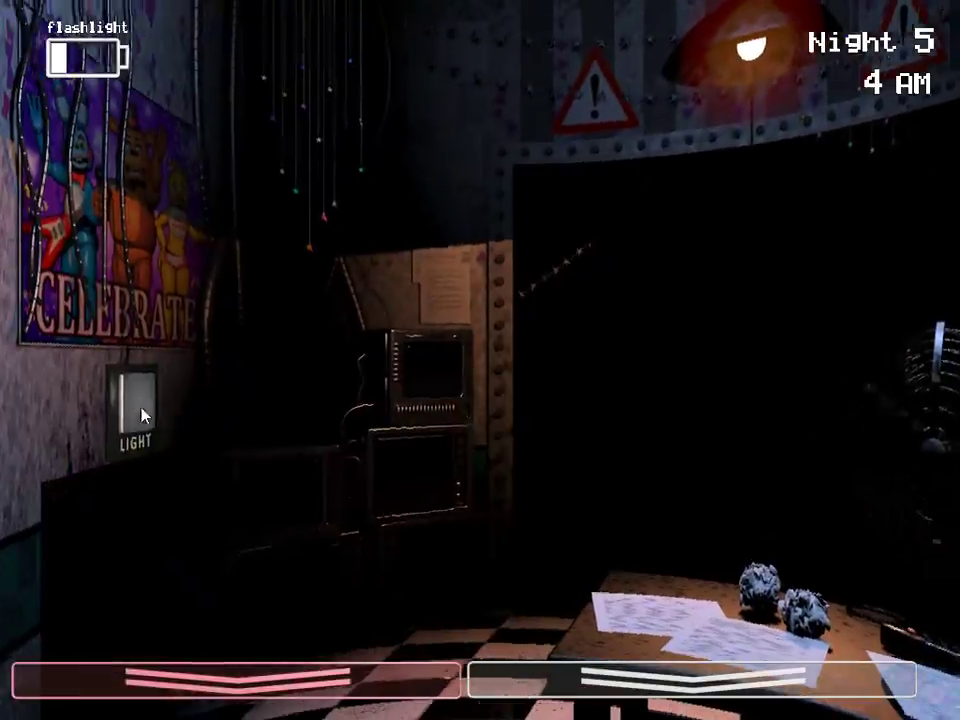
pyautogui.click(141, 415)
pyautogui.click(615, 666)
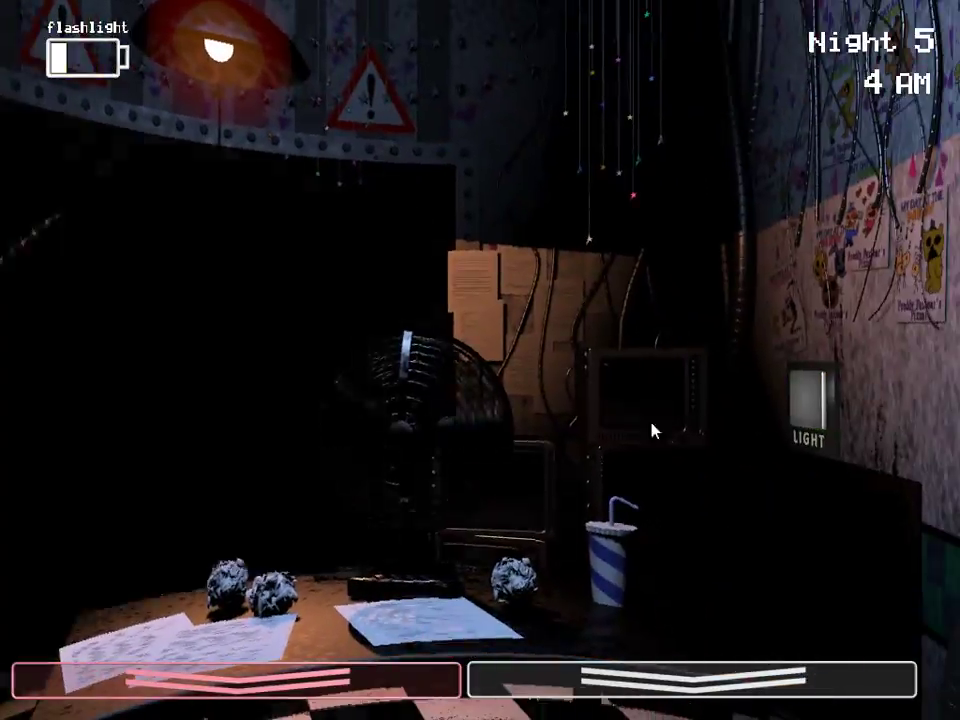
# Step: Wind the box again, light the left vent, and put the Freddy mask back on
pyautogui.click(690, 678)
pyautogui.moveTo(405, 558); pyautogui.dragTo(405, 558)
pyautogui.press('s')
pyautogui.press('s')
pyautogui.click(133, 400)
pyautogui.click(230, 678)
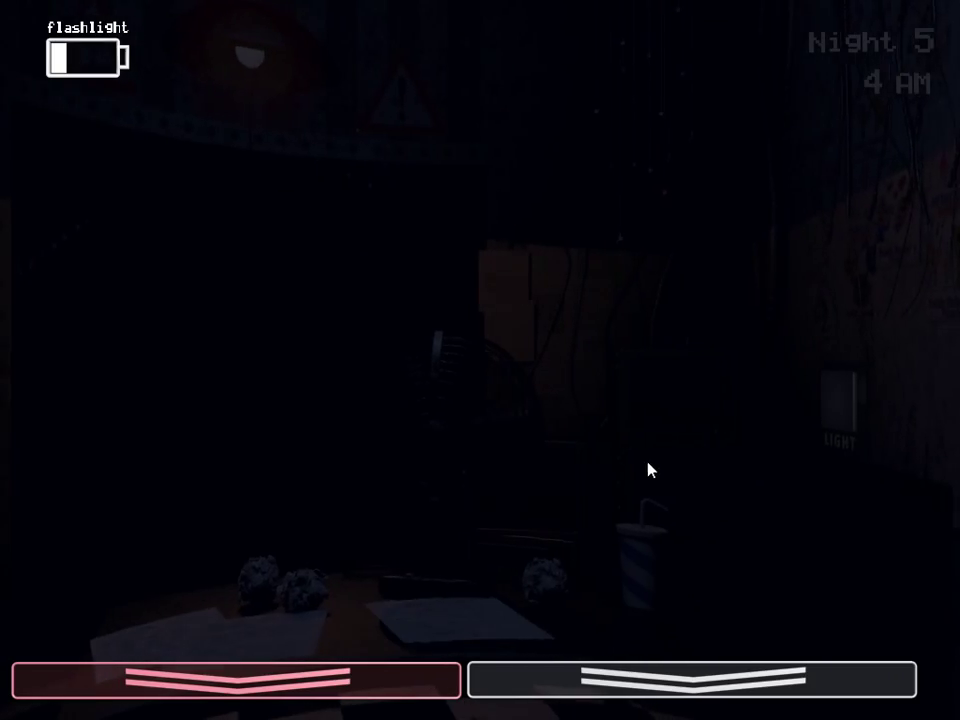
# Step: Check Prize Corner, wind the music box, then briefly wear the Freddy mask
pyautogui.click(690, 679)
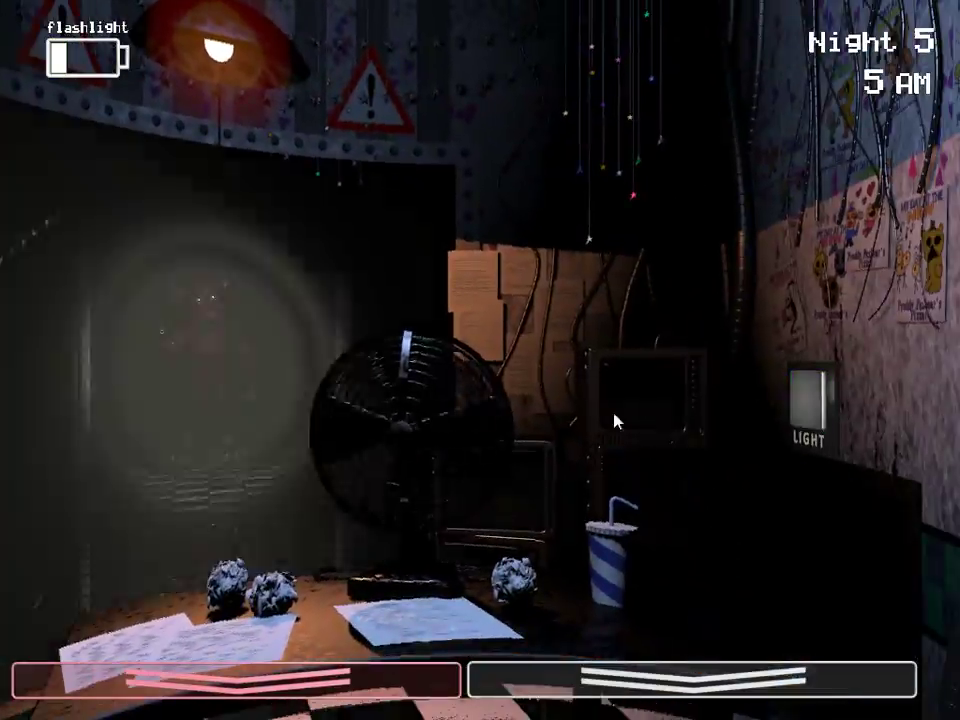
pyautogui.click(690, 679)
pyautogui.moveTo(400, 585); pyautogui.dragTo(398, 572)
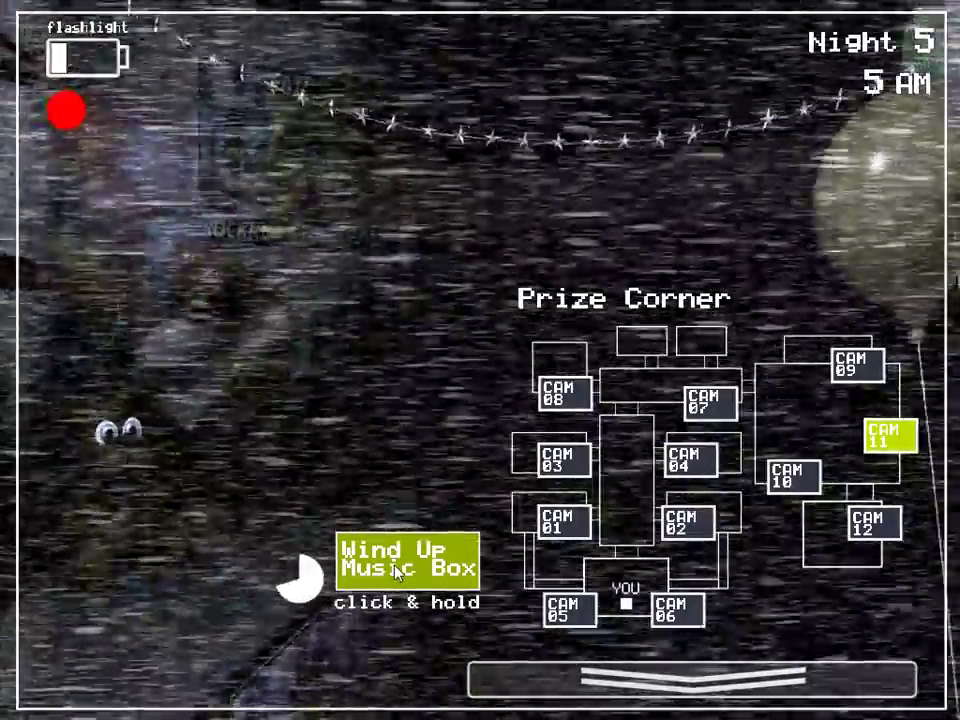
pyautogui.click(690, 679)
pyautogui.press('ctrl')
pyautogui.press('ctrl')
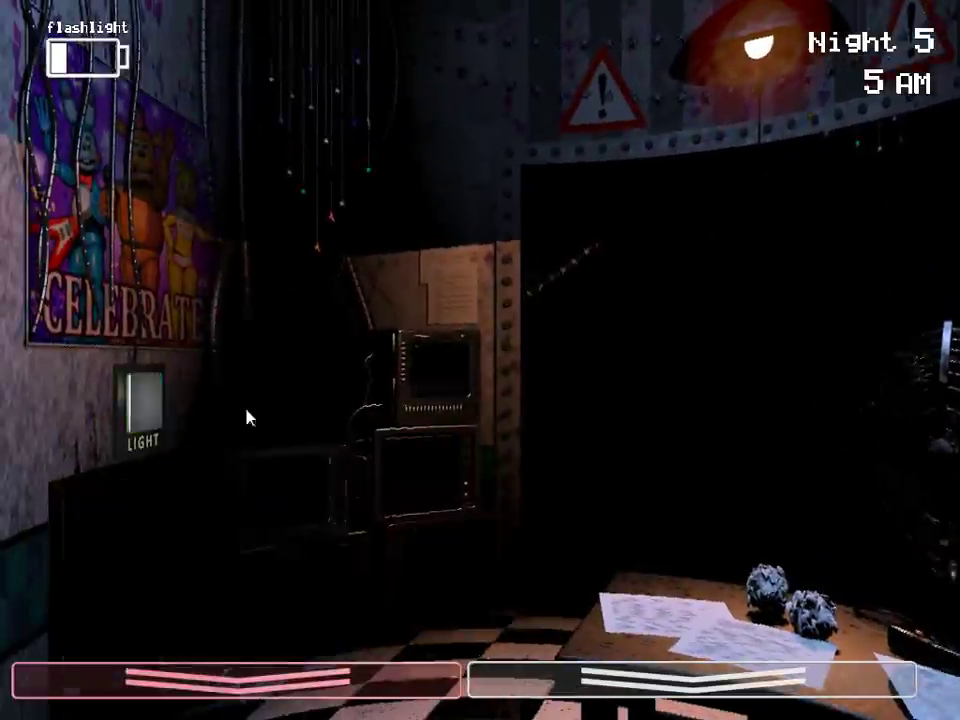
# Step: Light the right vent, rewind the music box, and mask while checking the hallway
pyautogui.click(820, 395)
pyautogui.click(690, 679)
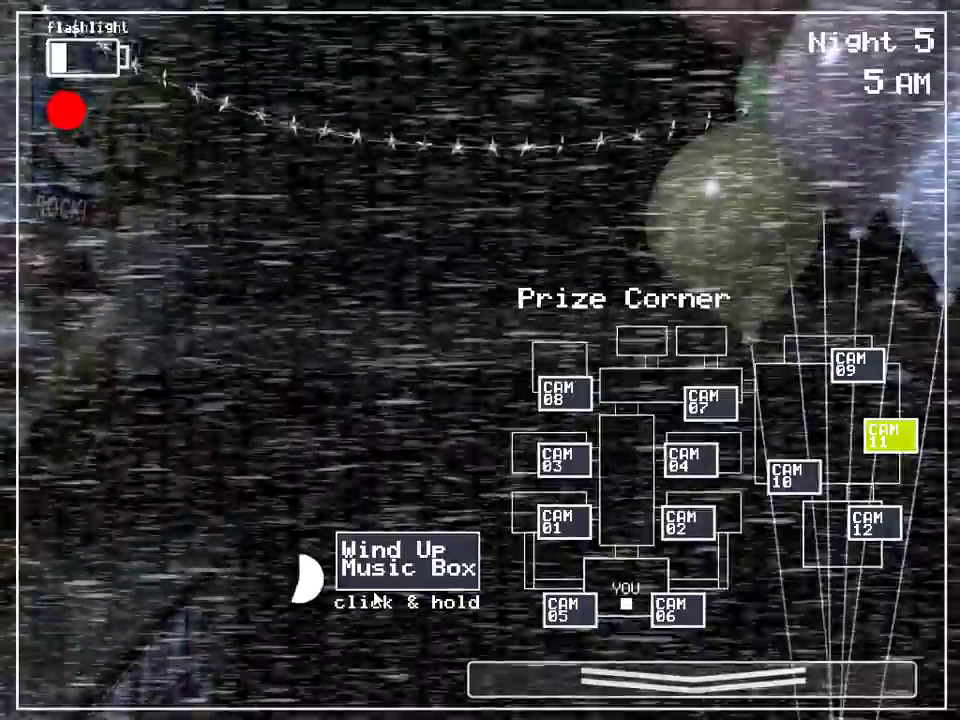
pyautogui.moveTo(400, 565); pyautogui.dragTo(448, 575)
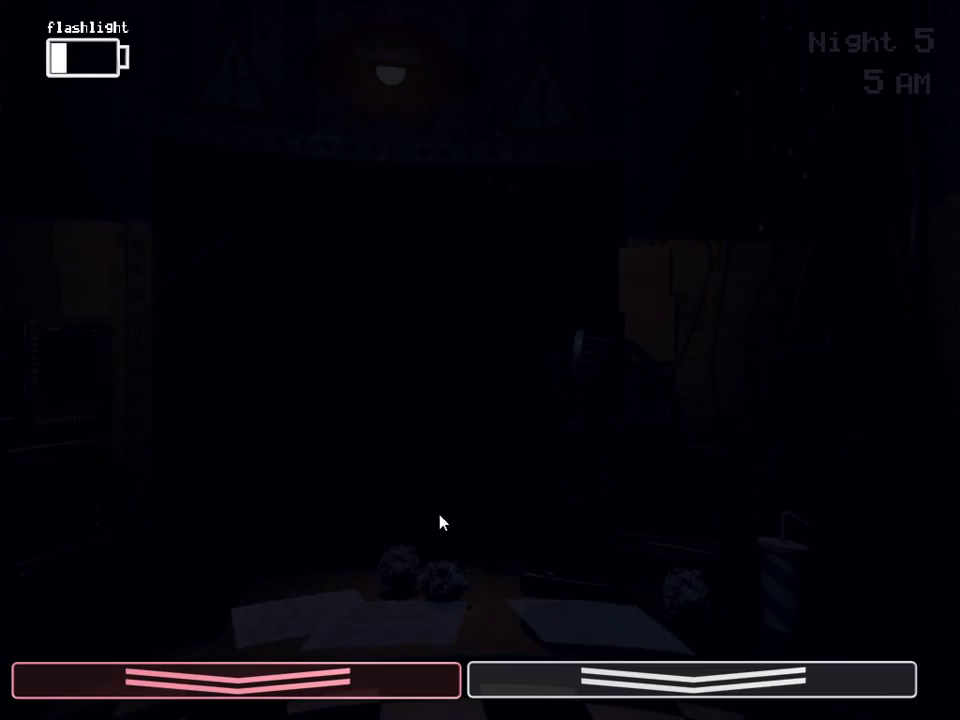
pyautogui.press('ctrl')
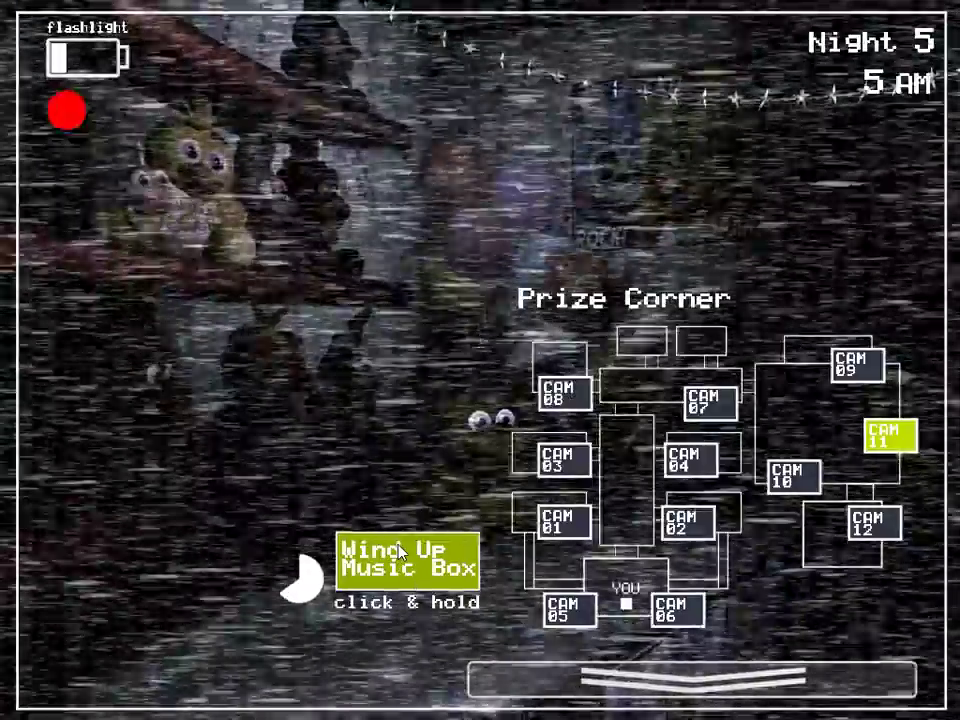
pyautogui.press('ctrl')
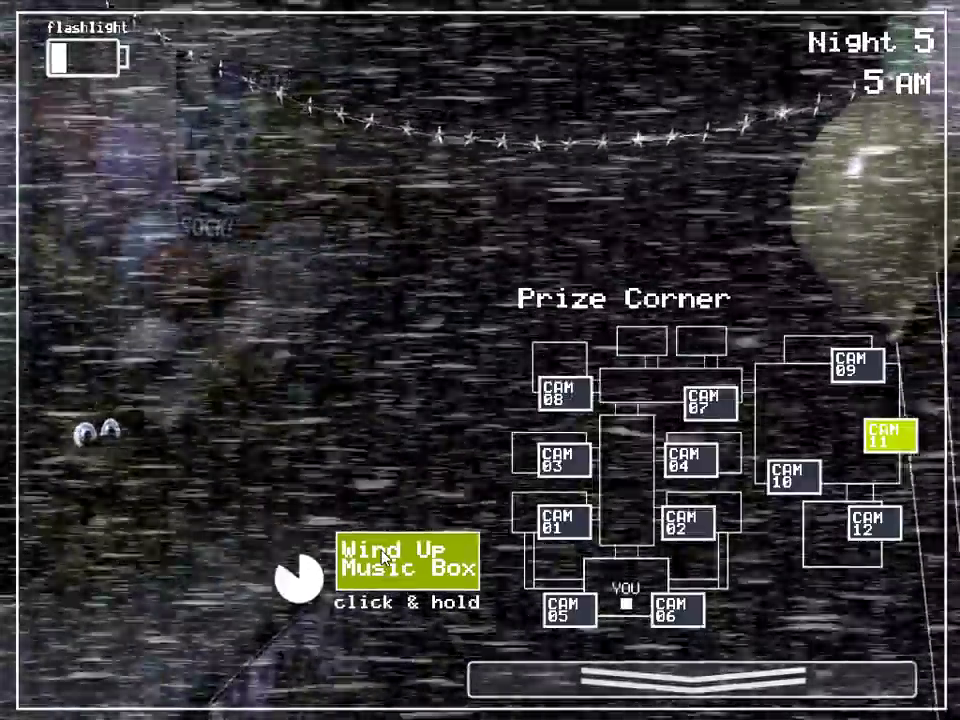
pyautogui.click(690, 678)
pyautogui.press('ctrl')
pyautogui.press('ctrl')
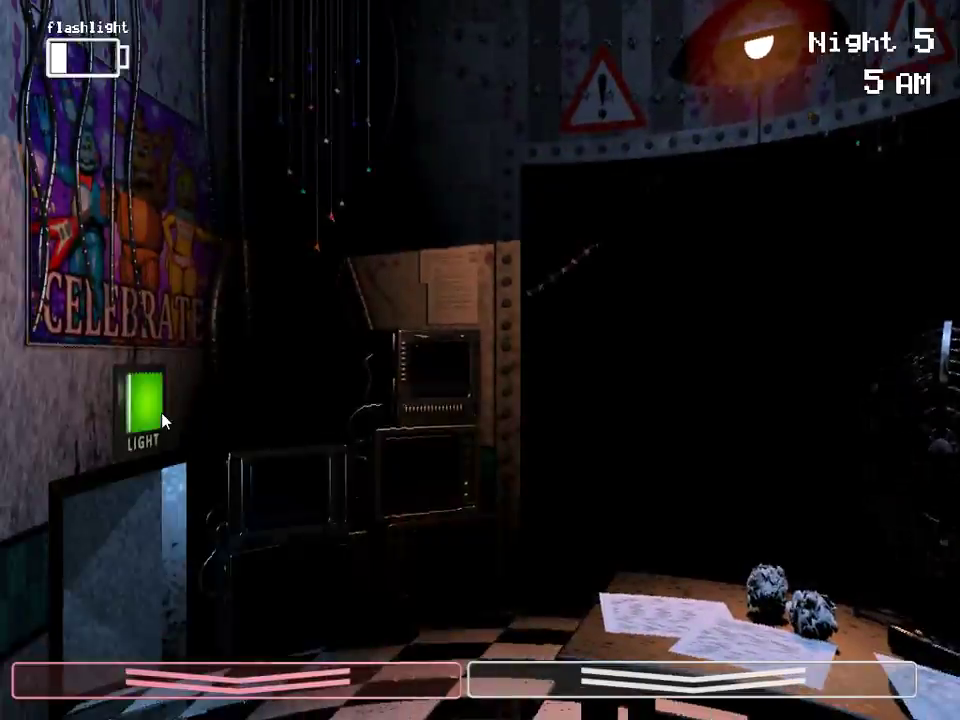
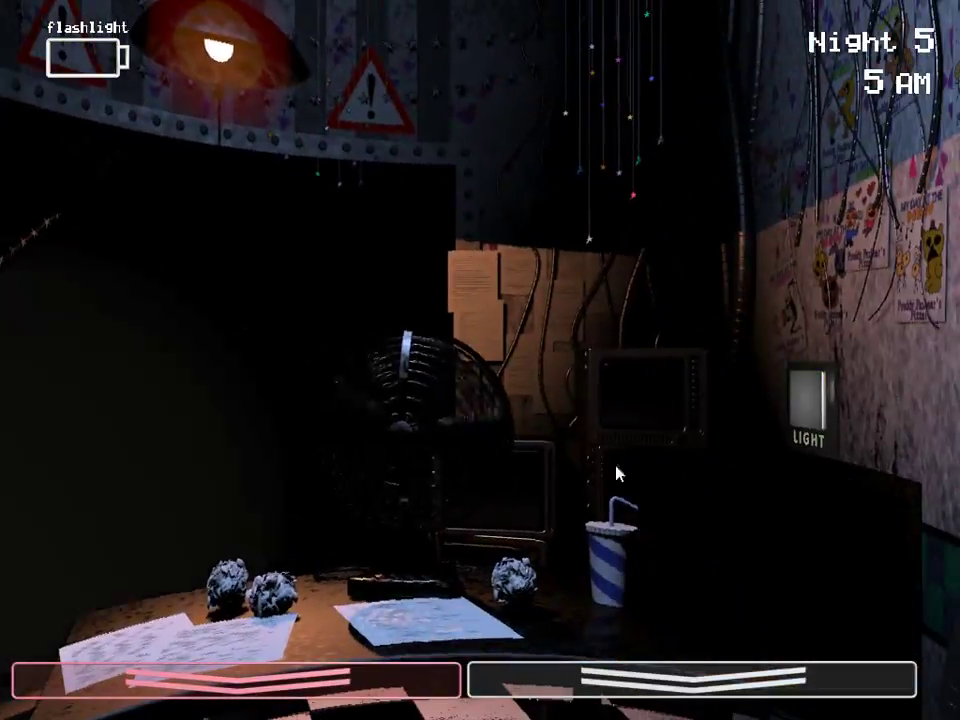
# Step: Wind up the music box from the Prize Corner camera, then lower the monitor
pyautogui.click(690, 678)
pyautogui.moveTo(400, 565); pyautogui.dragTo(400, 565)
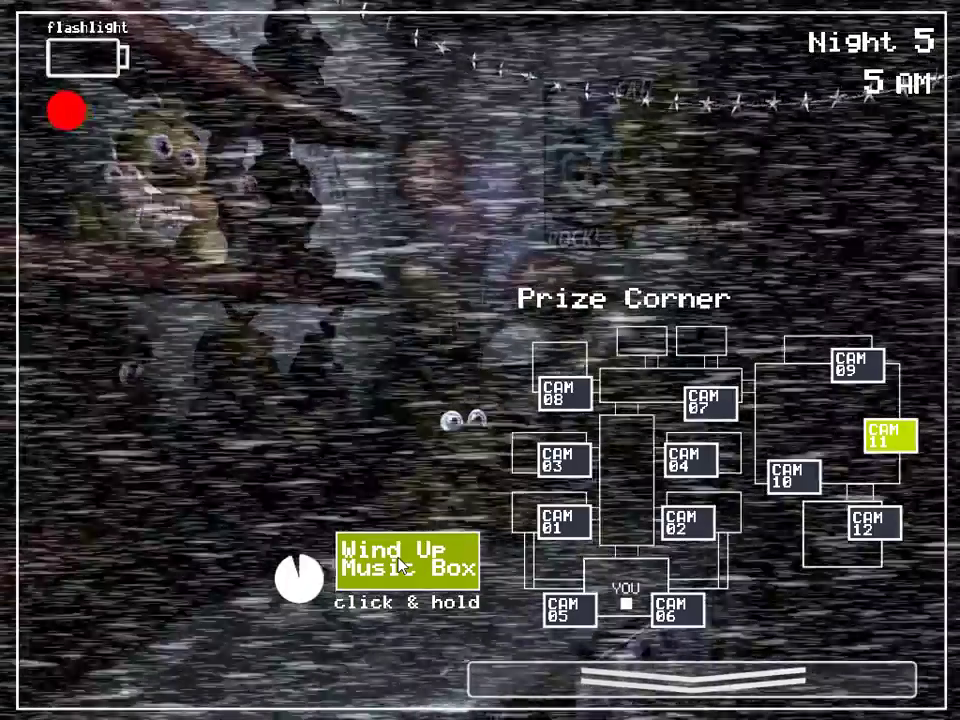
pyautogui.click(690, 678)
# Step: Briefly wear the Freddy mask, flash the hallway light at Foxy, and light the left vent
pyautogui.click(236, 678)
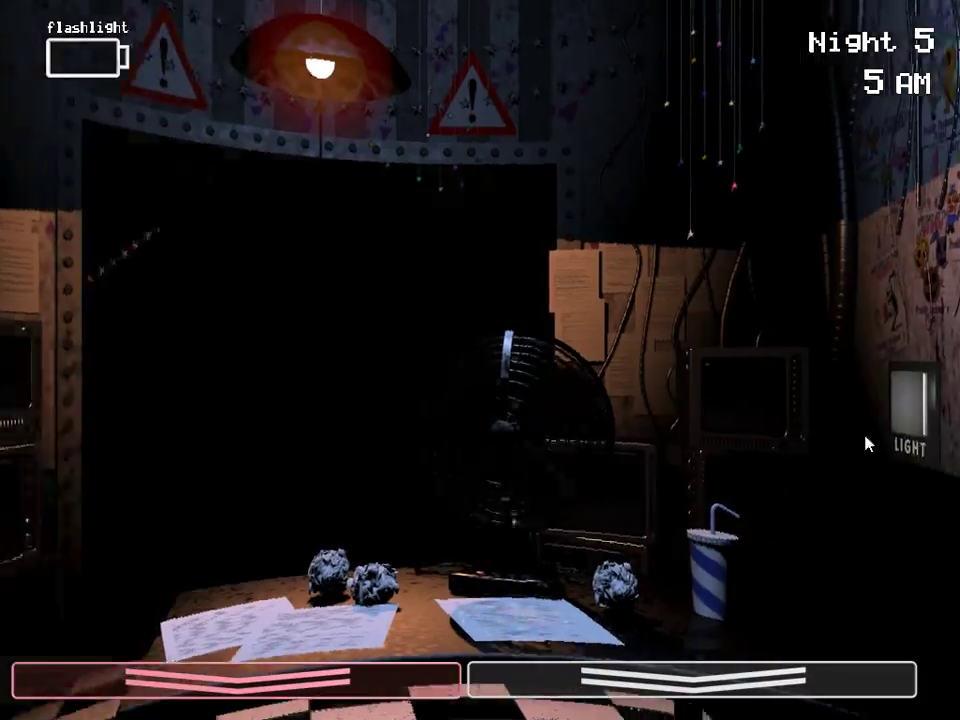
pyautogui.press('ctrl')
pyautogui.click(142, 405)
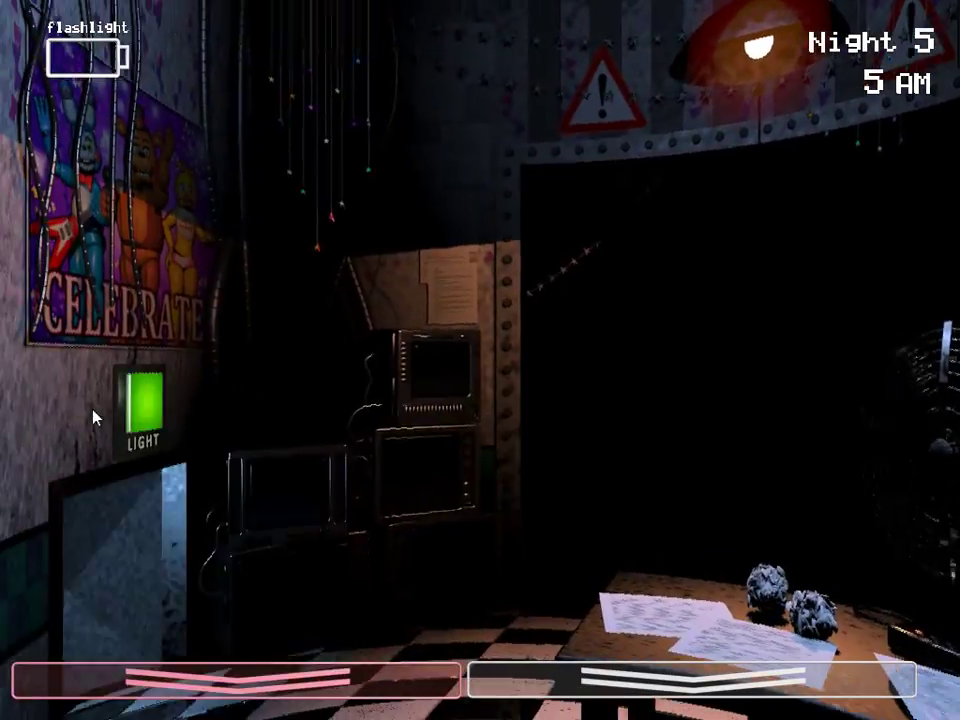